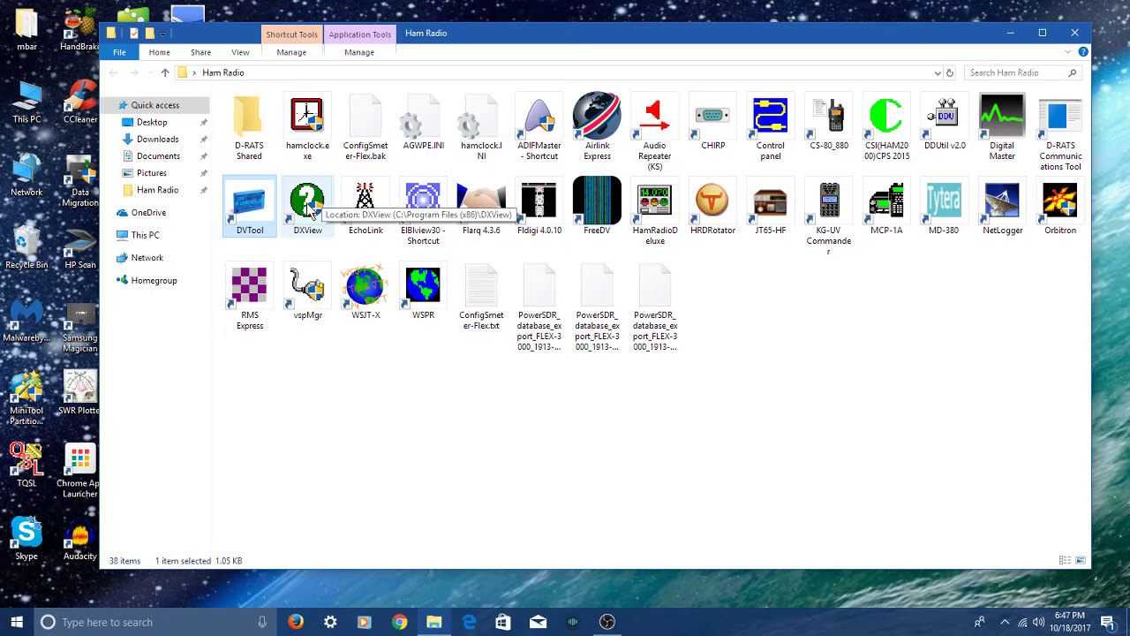
- Start DXView as administrator and open EchoLink from the Ham Radio folder
right_click(323, 209)
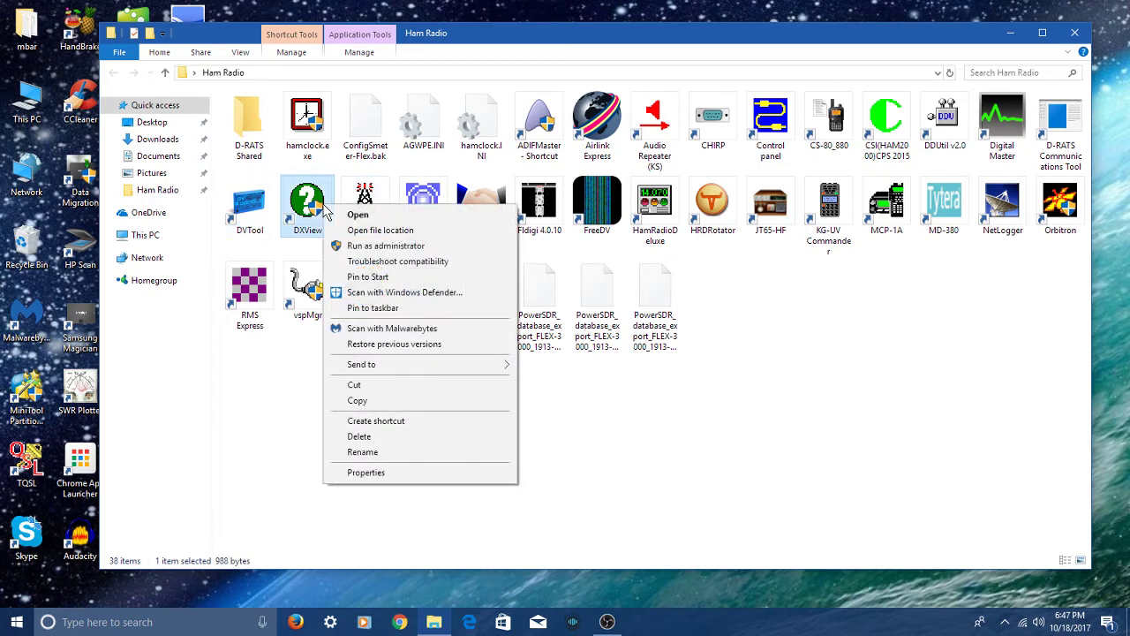
left_click(378, 247)
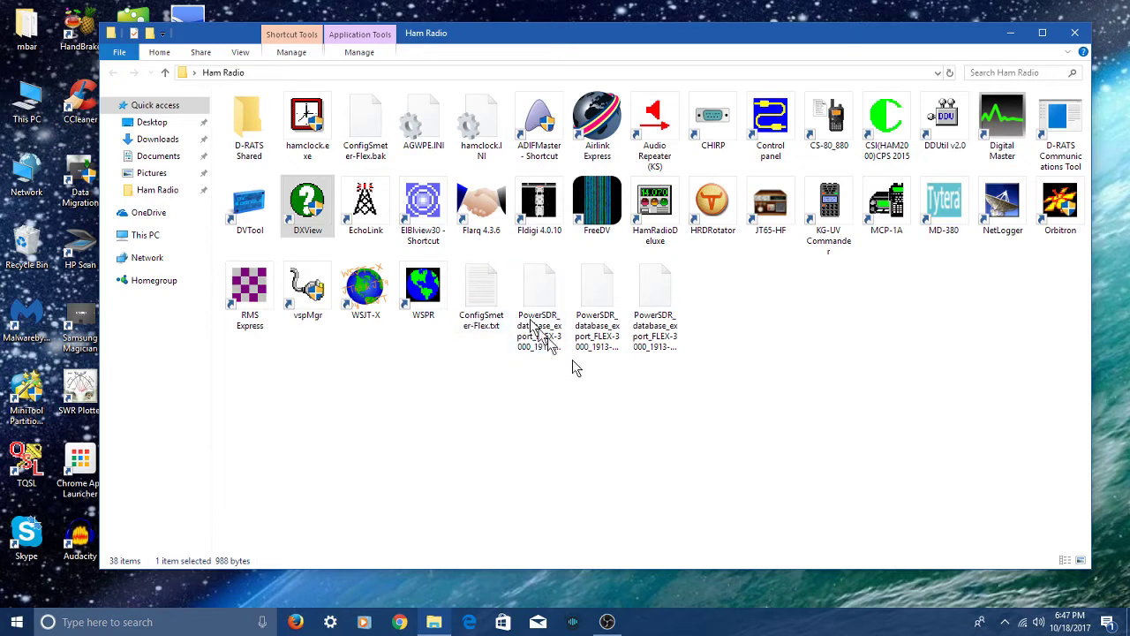
double_click(376, 228)
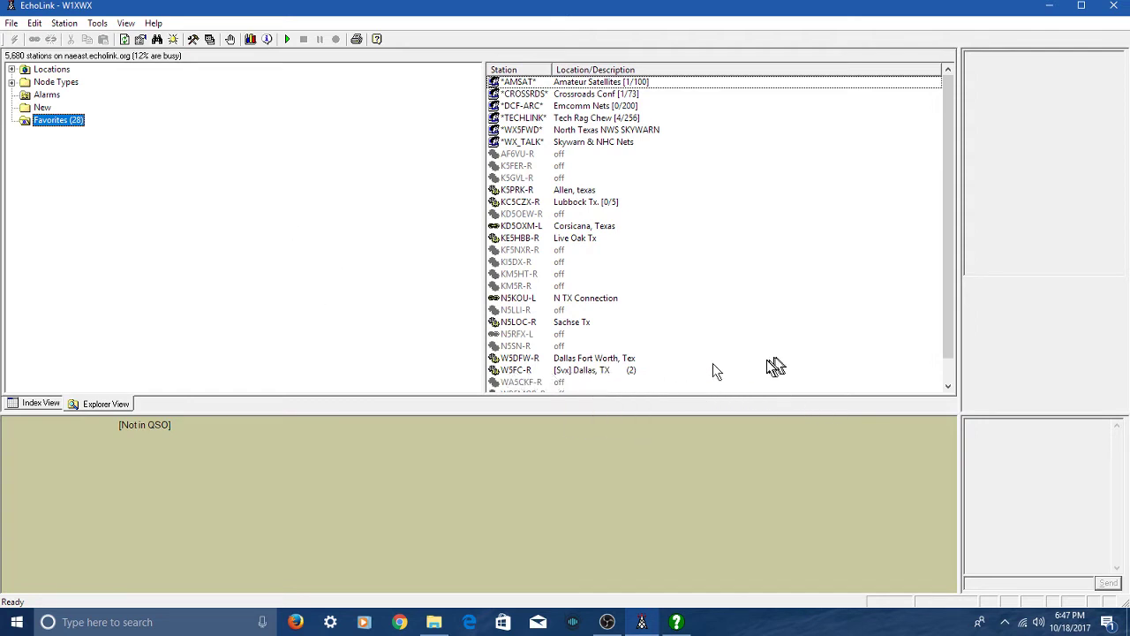
- Look through the favorite stations list in EchoLink and close the program
mouse_move(583, 378)
mouse_move(553, 358)
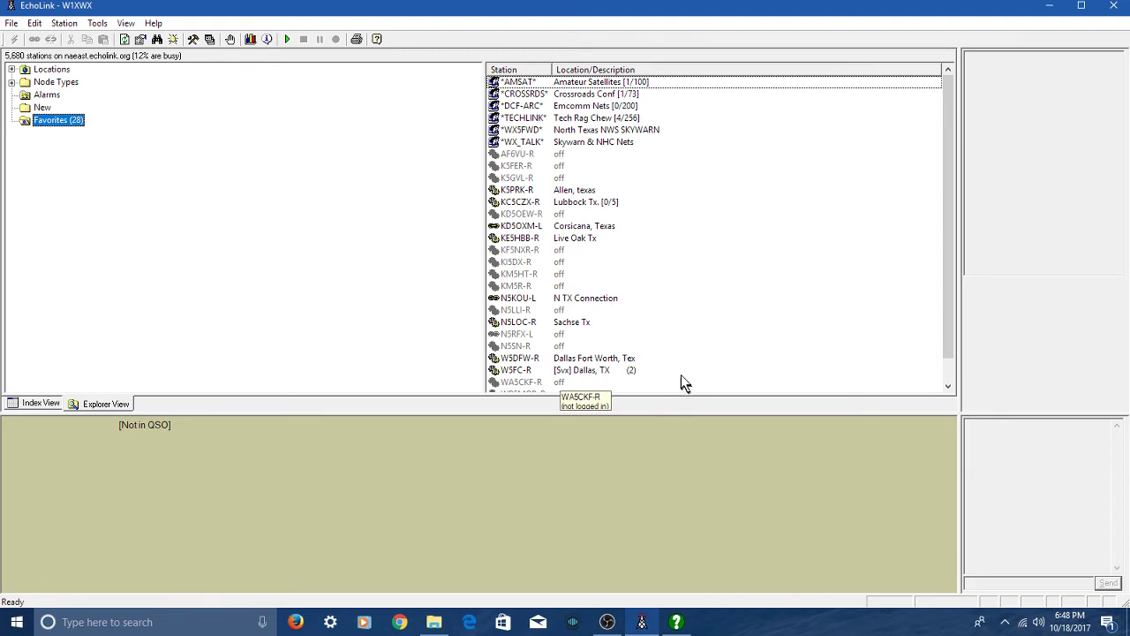
mouse_move(680, 375)
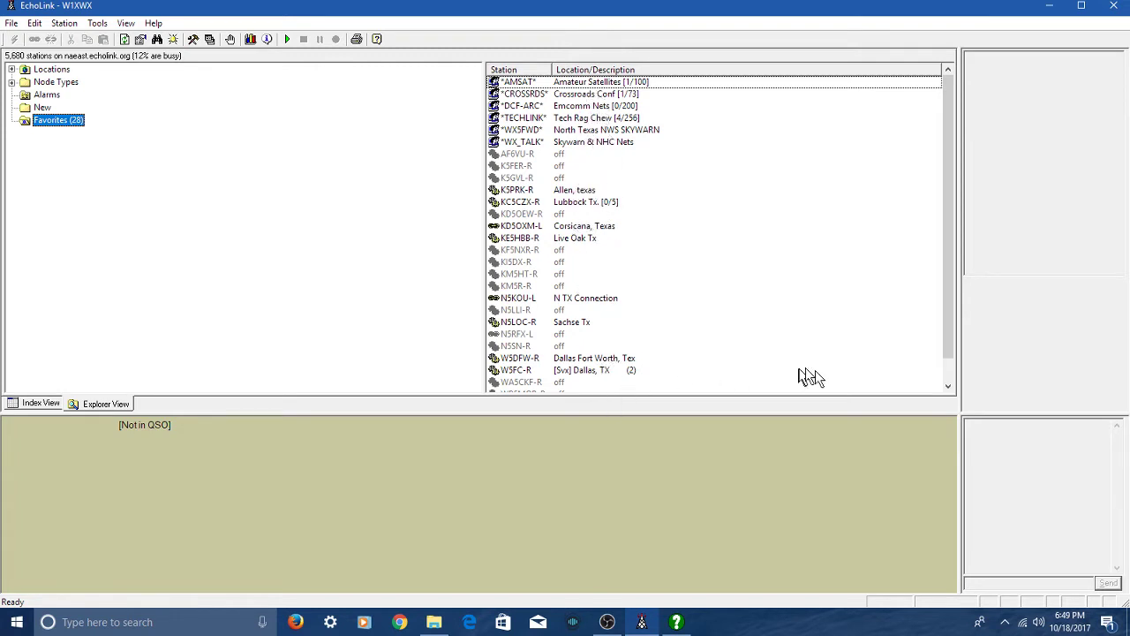
scroll(952, 383, "down", 1)
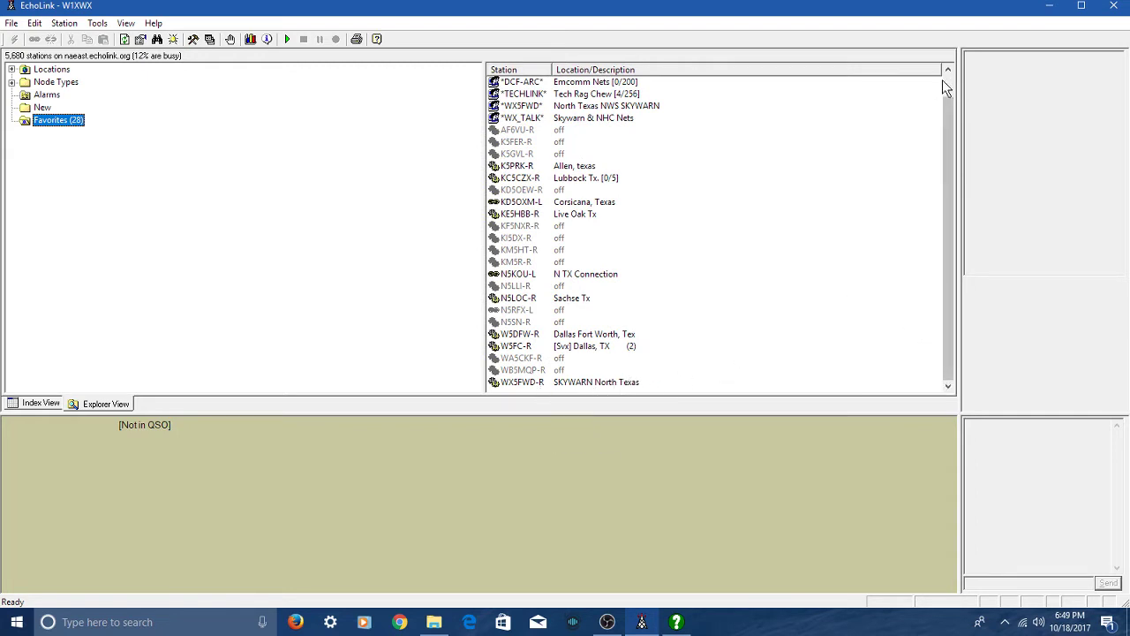
scroll(942, 79, "up", 1)
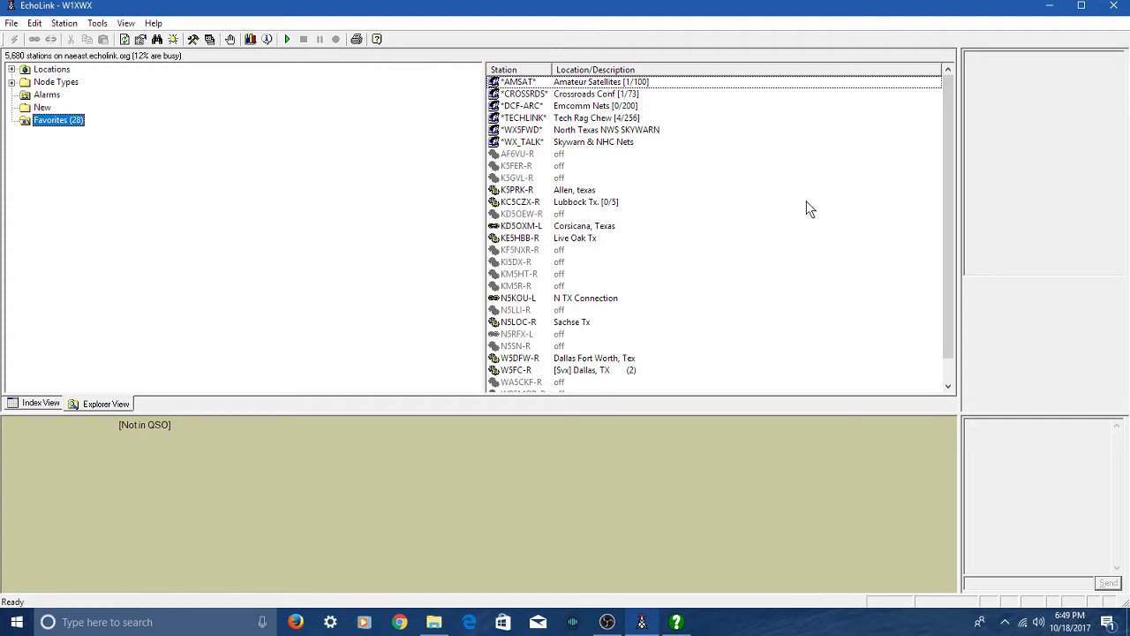
left_click(1112, 12)
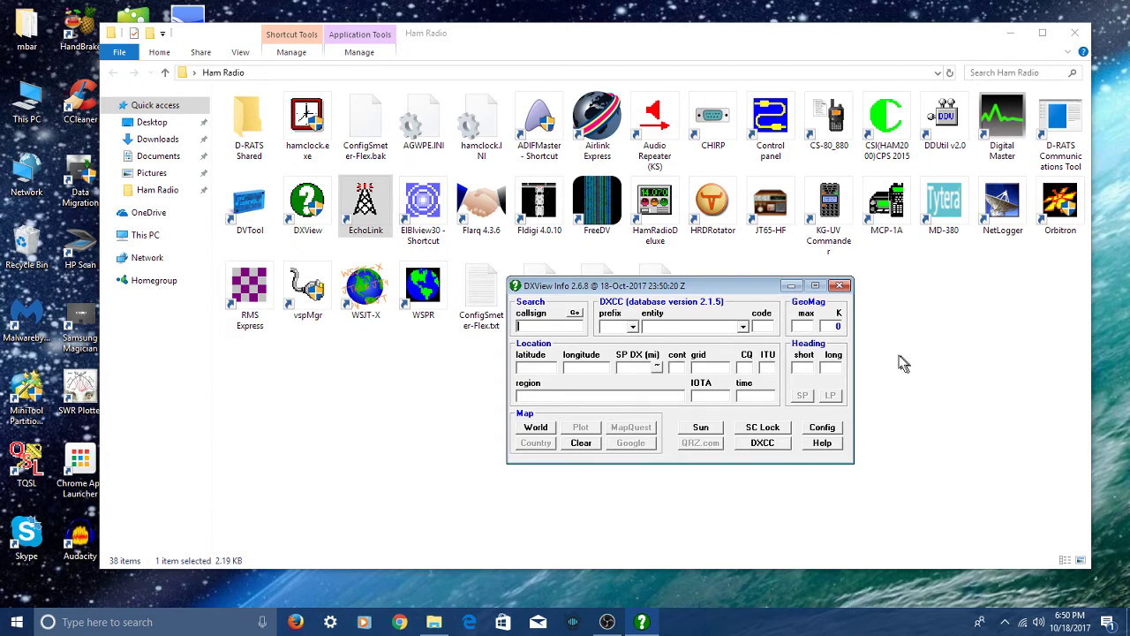
- Look up the location details of the DXCC entities Alaska and Bahrain in DXView
left_click(742, 327)
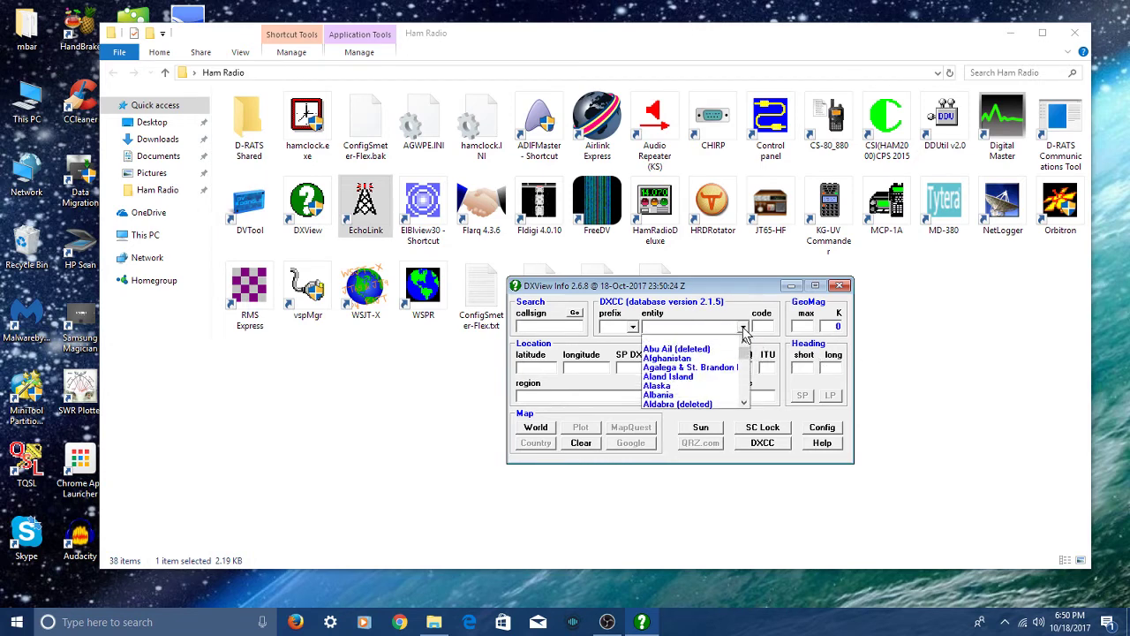
left_click(697, 386)
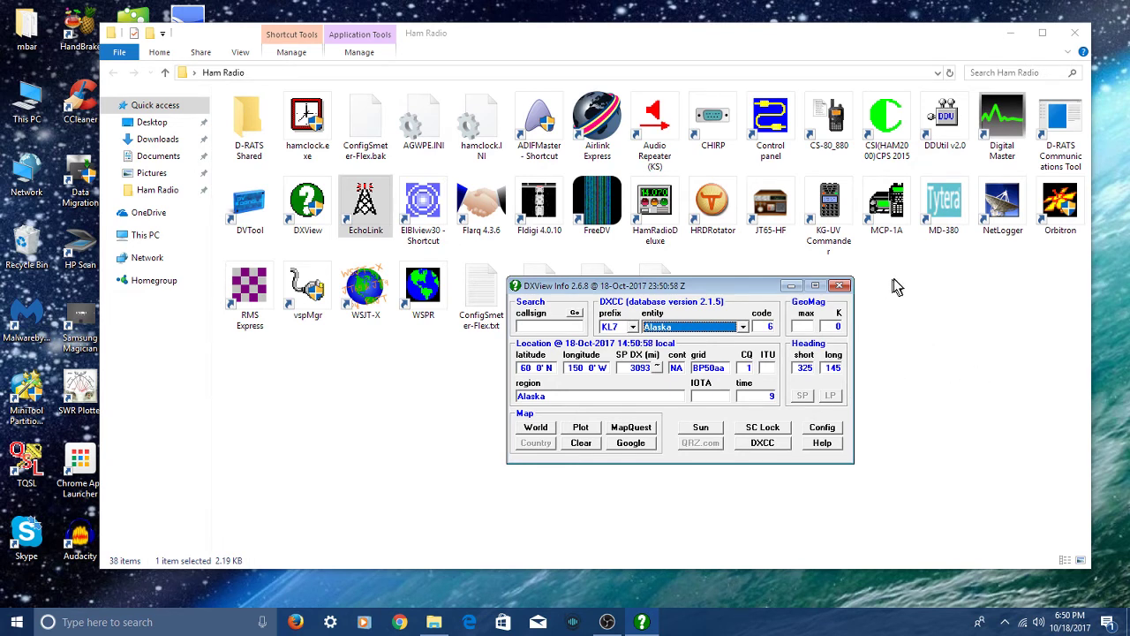
left_click(744, 328)
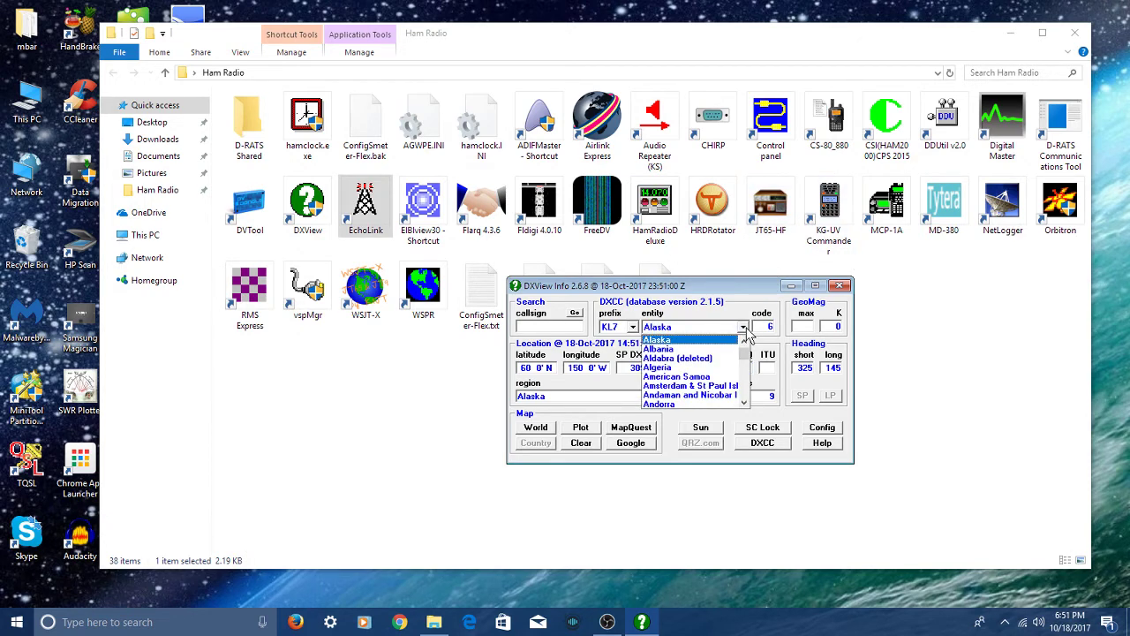
scroll(720, 382, "down", 8)
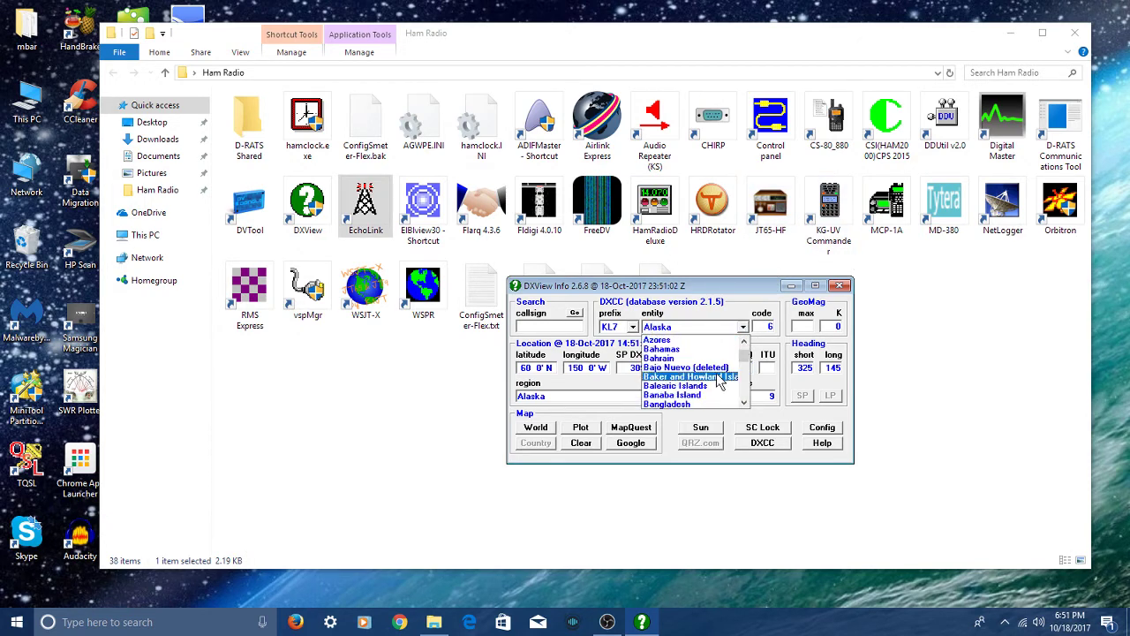
left_click(688, 359)
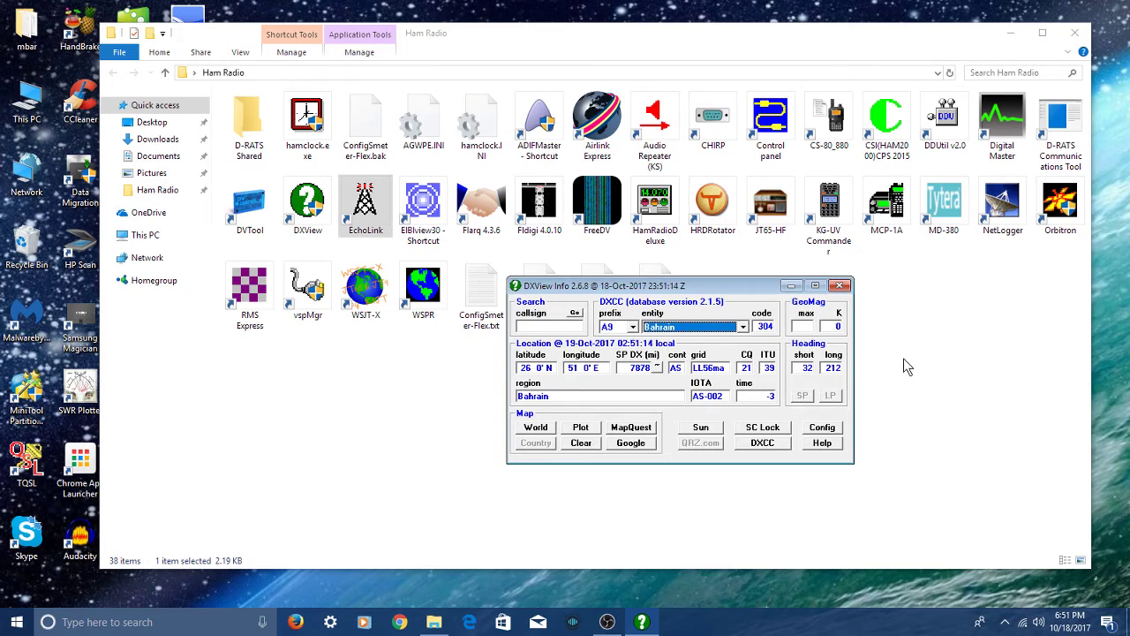
left_click(743, 326)
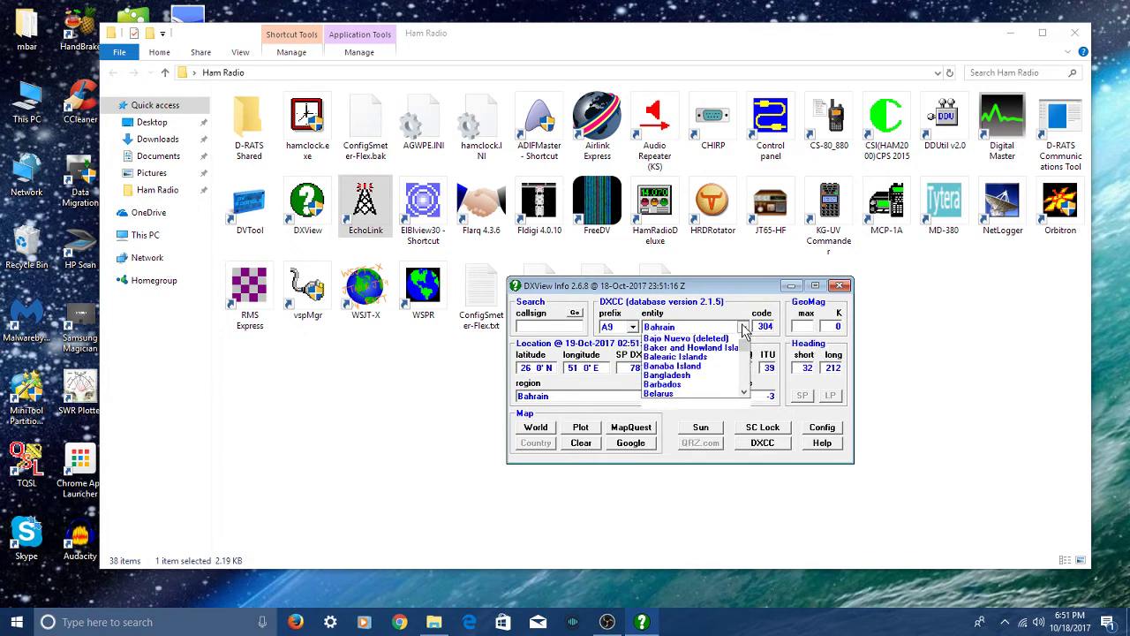
scroll(706, 358, "down", 15)
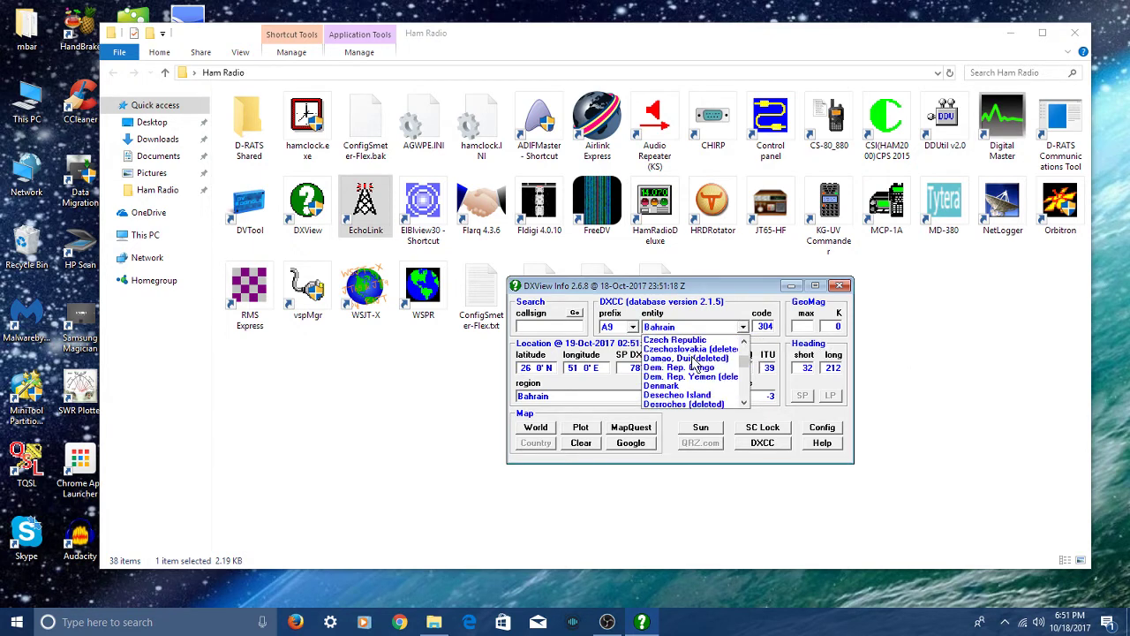
scroll(698, 364, "down", 20)
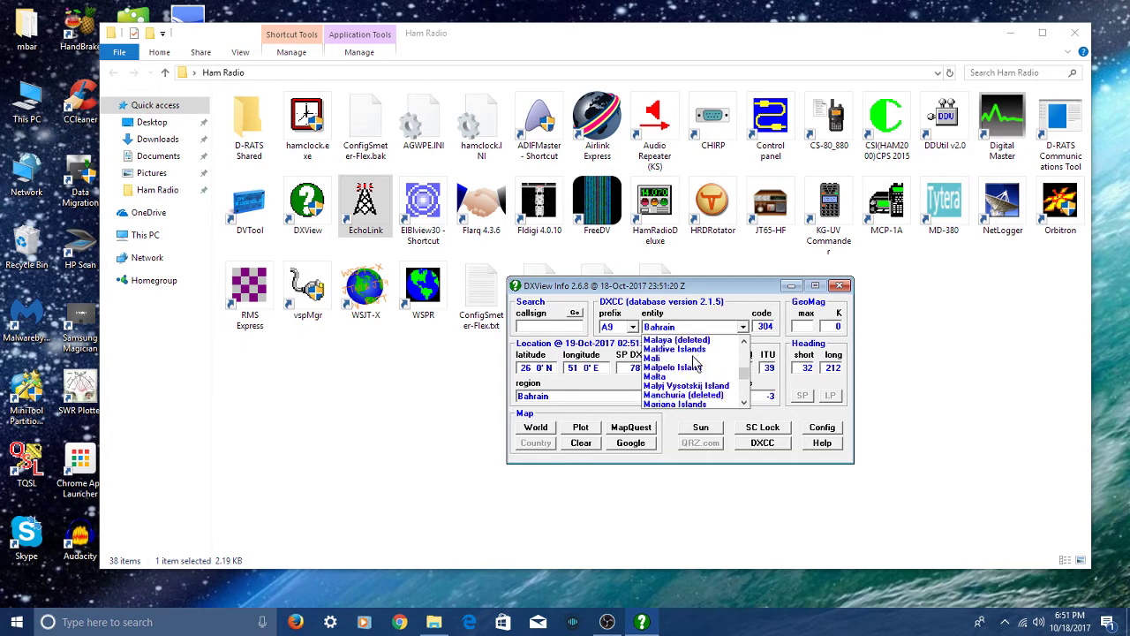
scroll(696, 364, "down", 13)
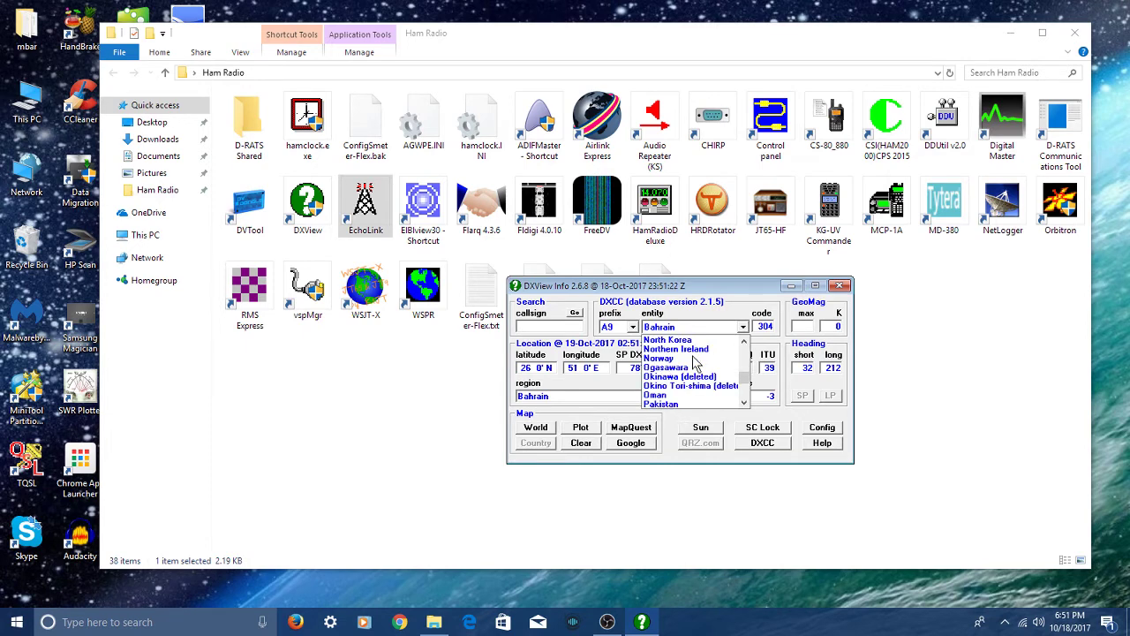
scroll(696, 363, "down", 20)
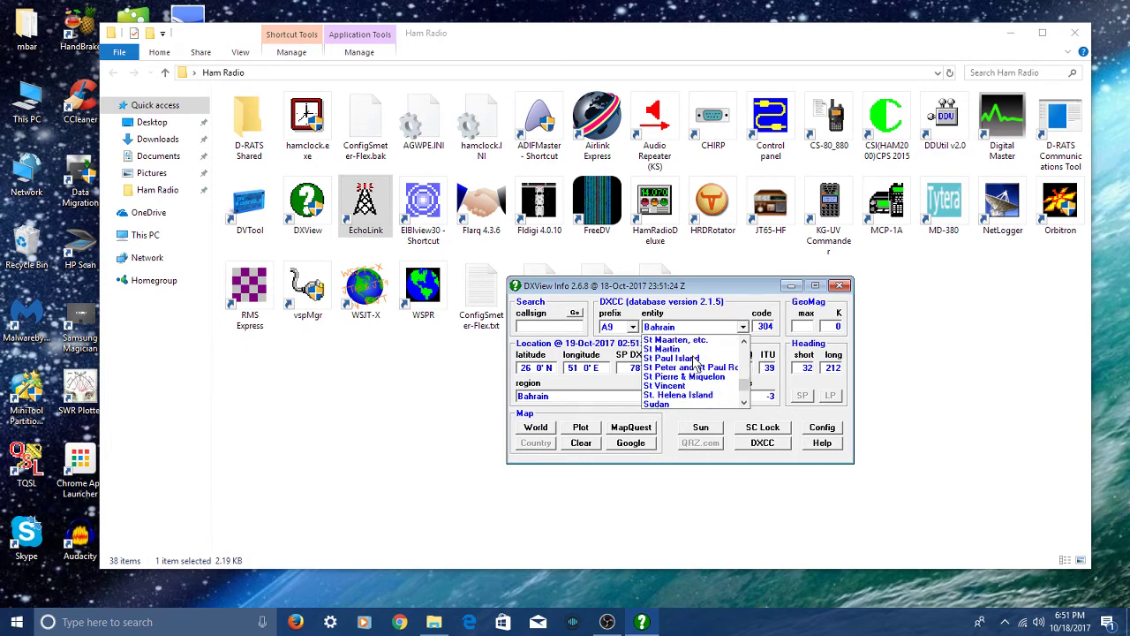
scroll(698, 363, "down", 15)
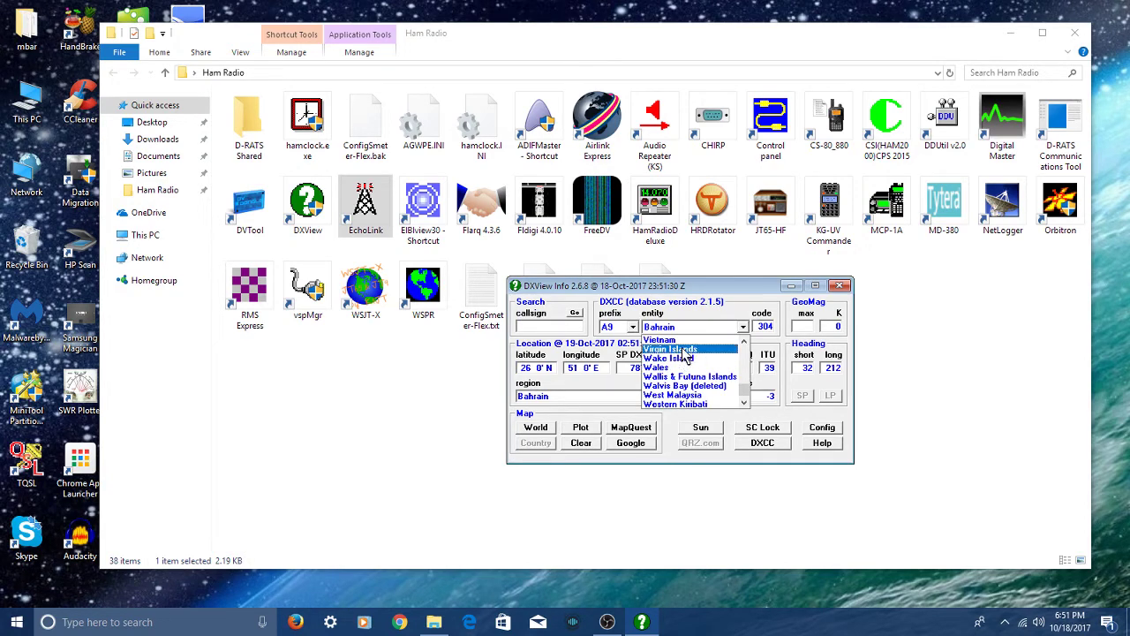
left_click(951, 345)
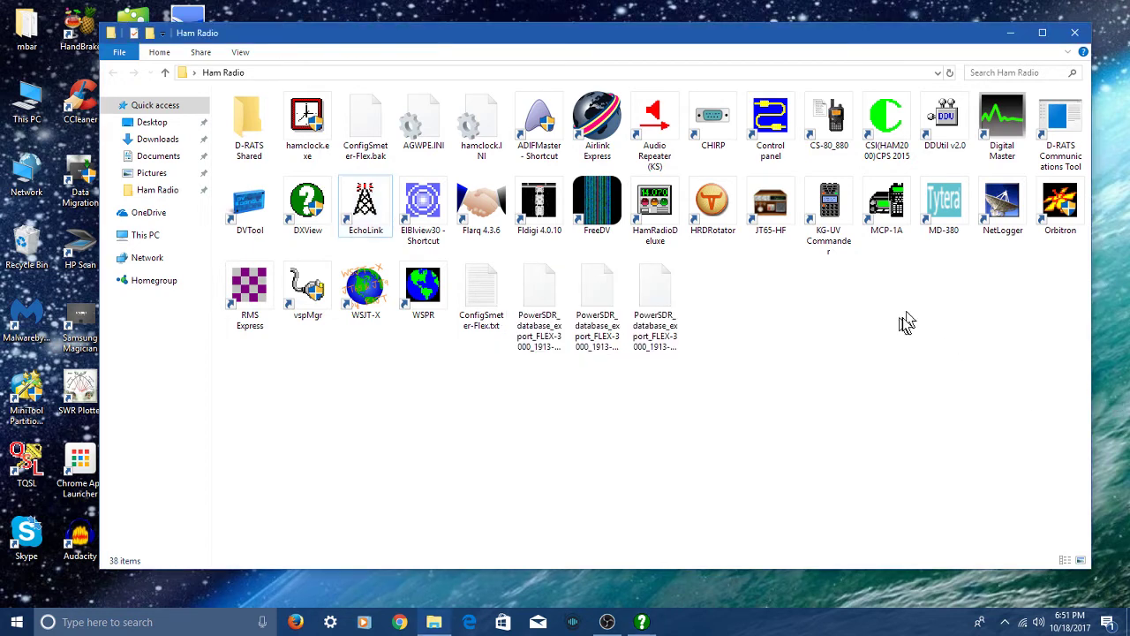
left_click(652, 623)
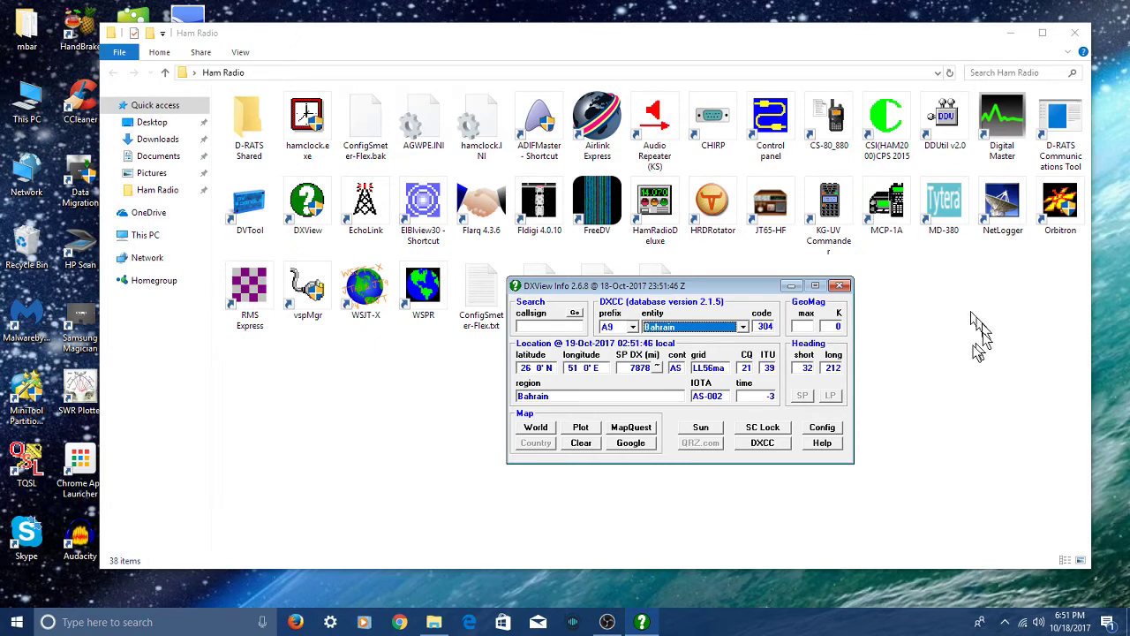
- Look up the location details of the DXCC entity Germany and close DXView
left_click(745, 328)
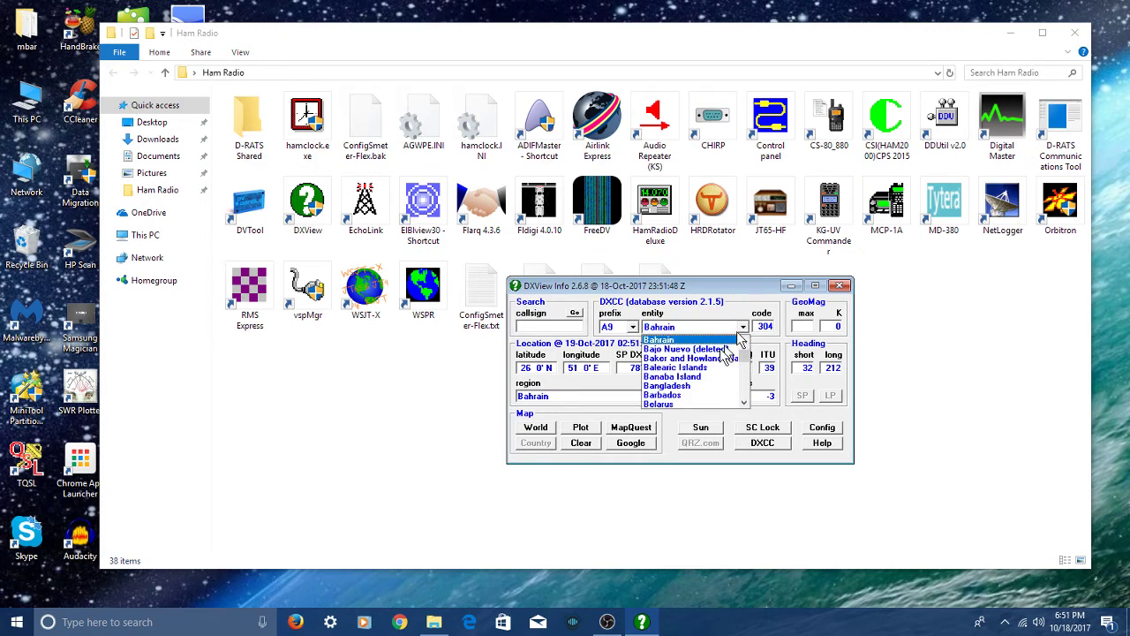
scroll(714, 362, "down", 7)
scroll(713, 362, "down", 20)
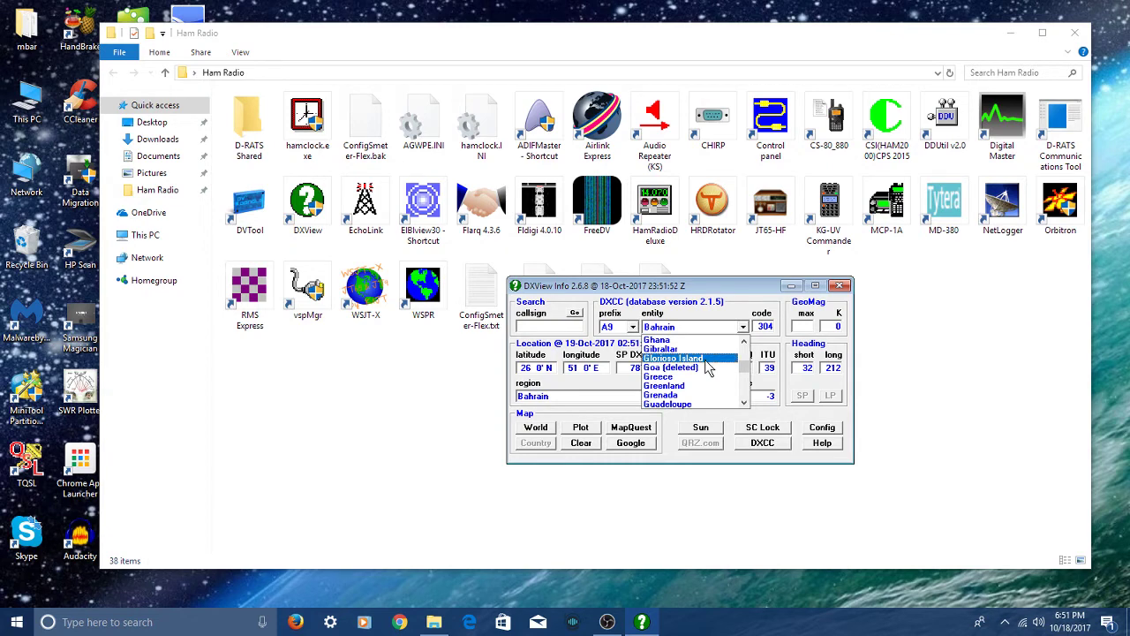
scroll(707, 369, "up", 3)
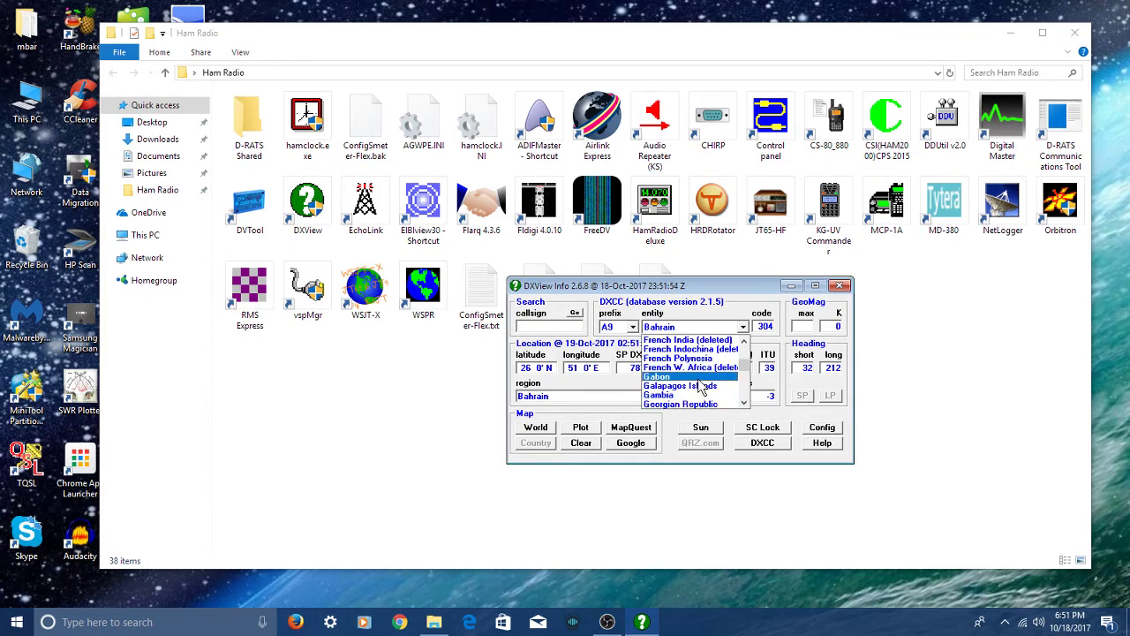
left_click(745, 405)
left_click(744, 404)
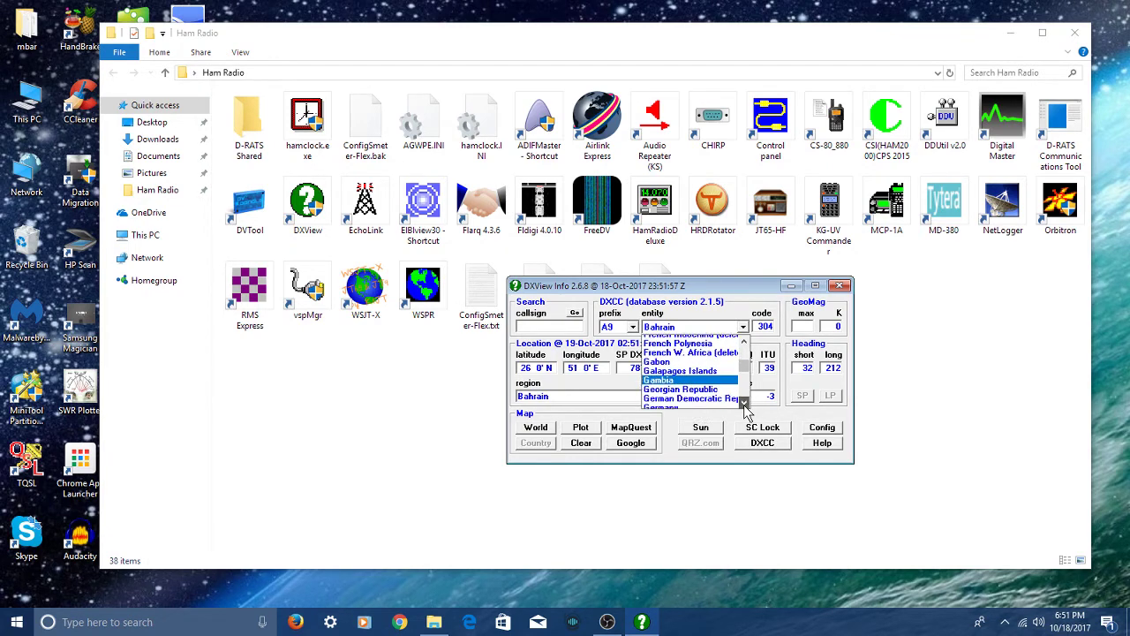
left_click(744, 404)
left_click(678, 395)
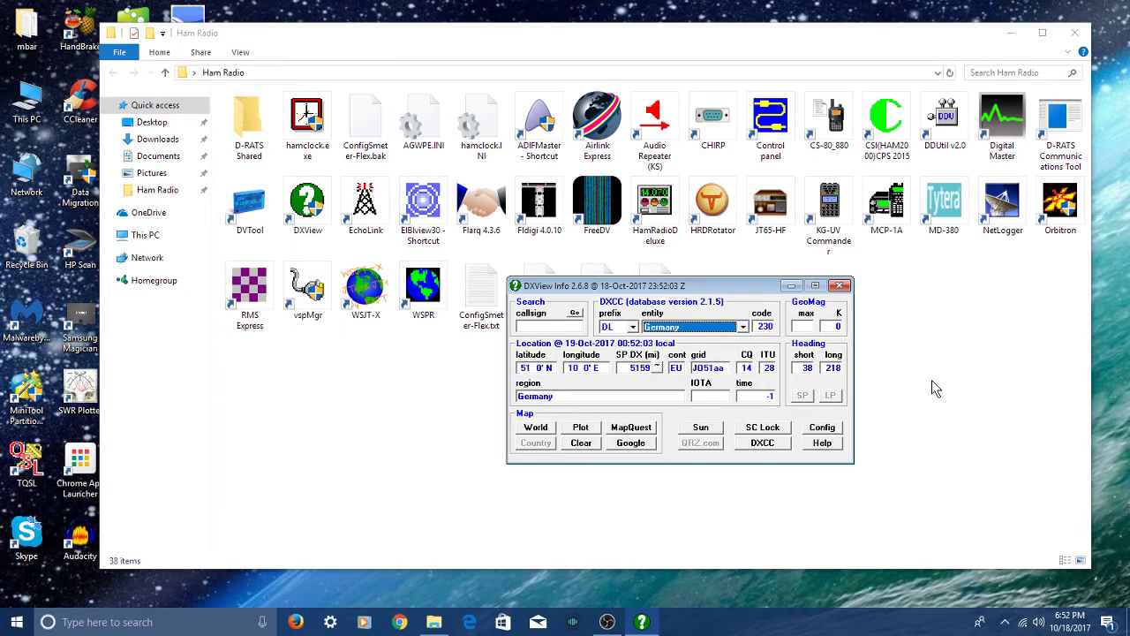
left_click(840, 286)
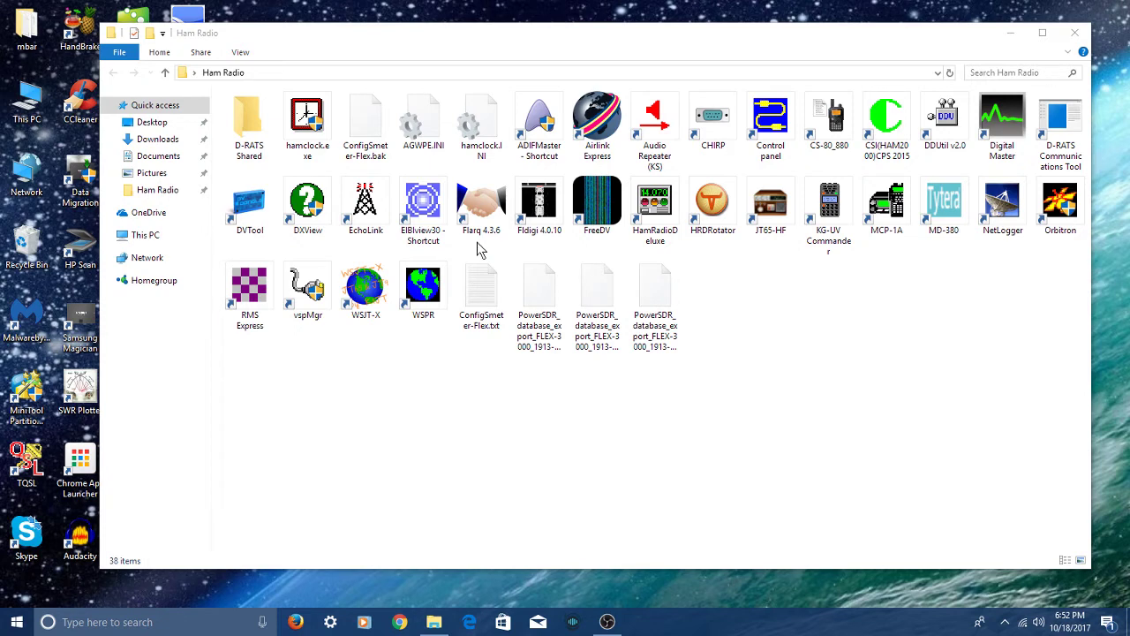
- Open EIBIview from the Ham Radio folder and browse the station schedule down to the 972 kHz entries
double_click(437, 221)
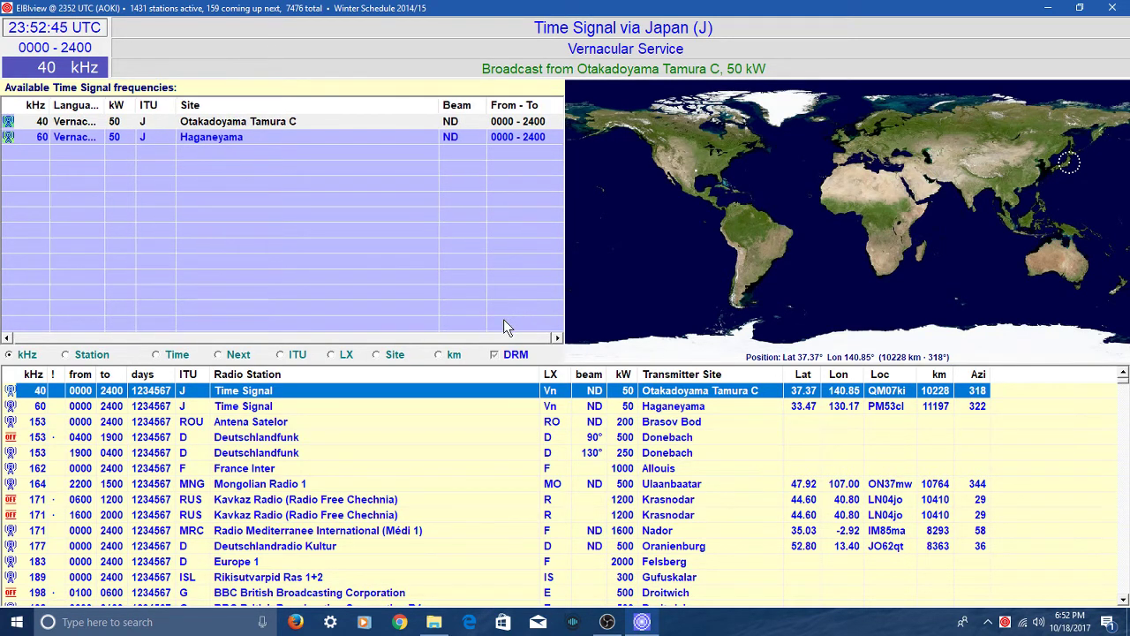
scroll(505, 395, "down", 20)
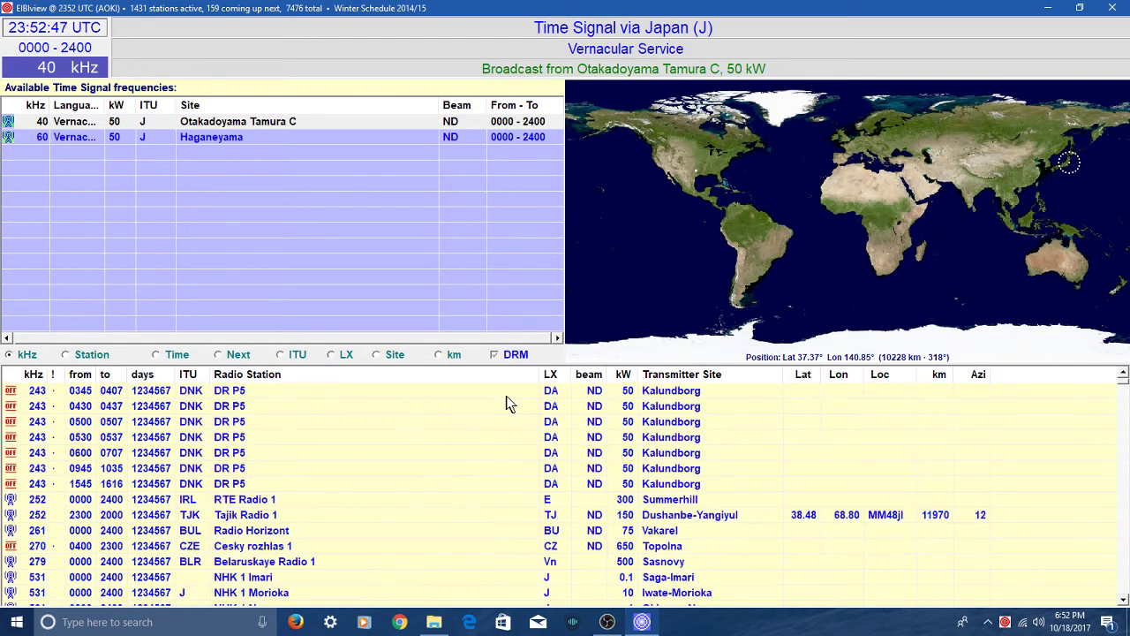
scroll(517, 393, "down", 20)
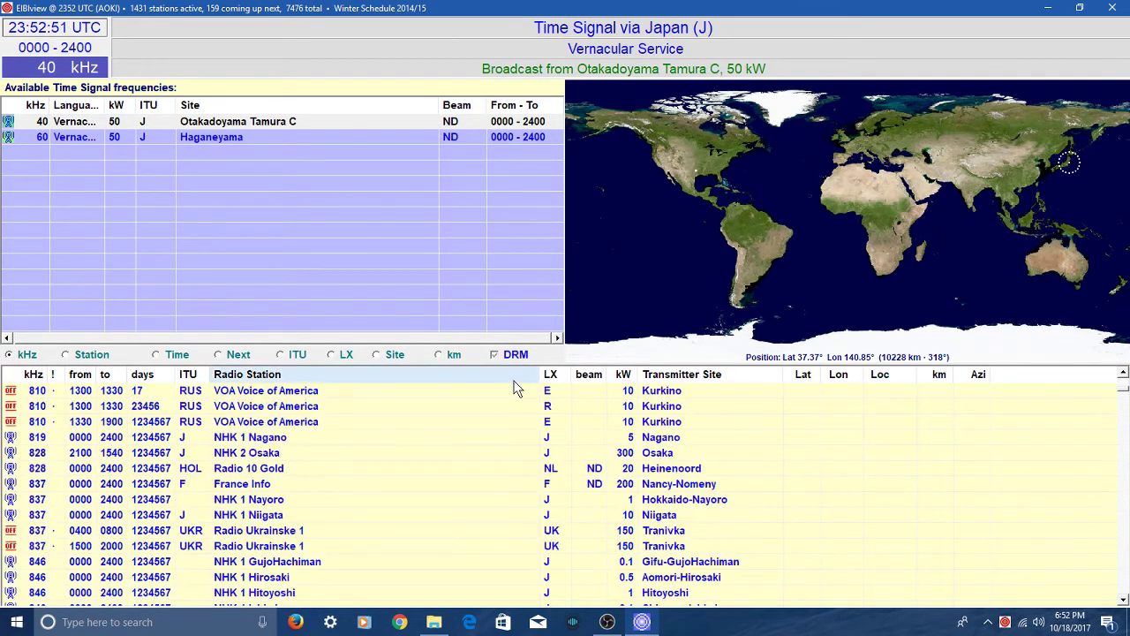
scroll(517, 393, "down", 4)
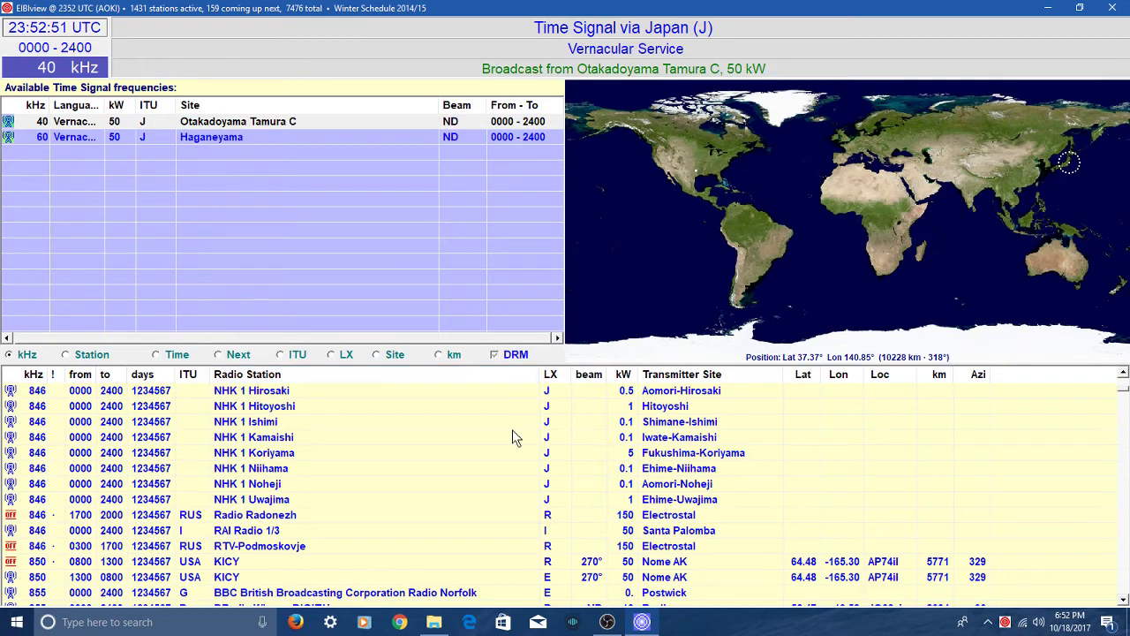
left_click(1122, 556)
left_click(1124, 558)
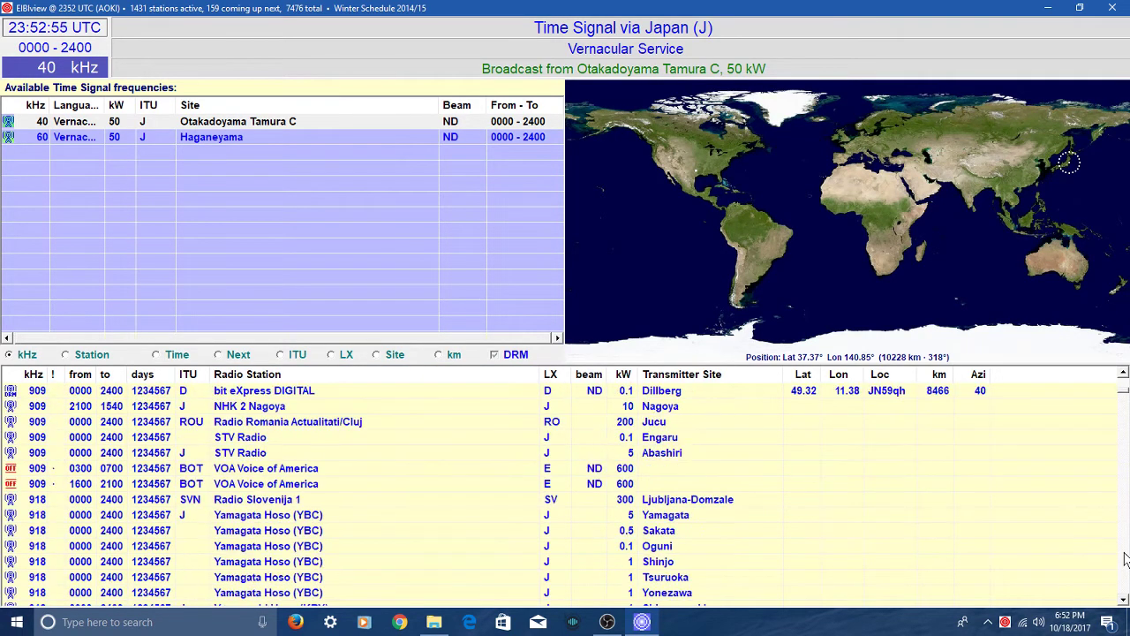
left_click(1123, 558)
left_click(1123, 558)
left_click(1123, 558)
left_click(1123, 558)
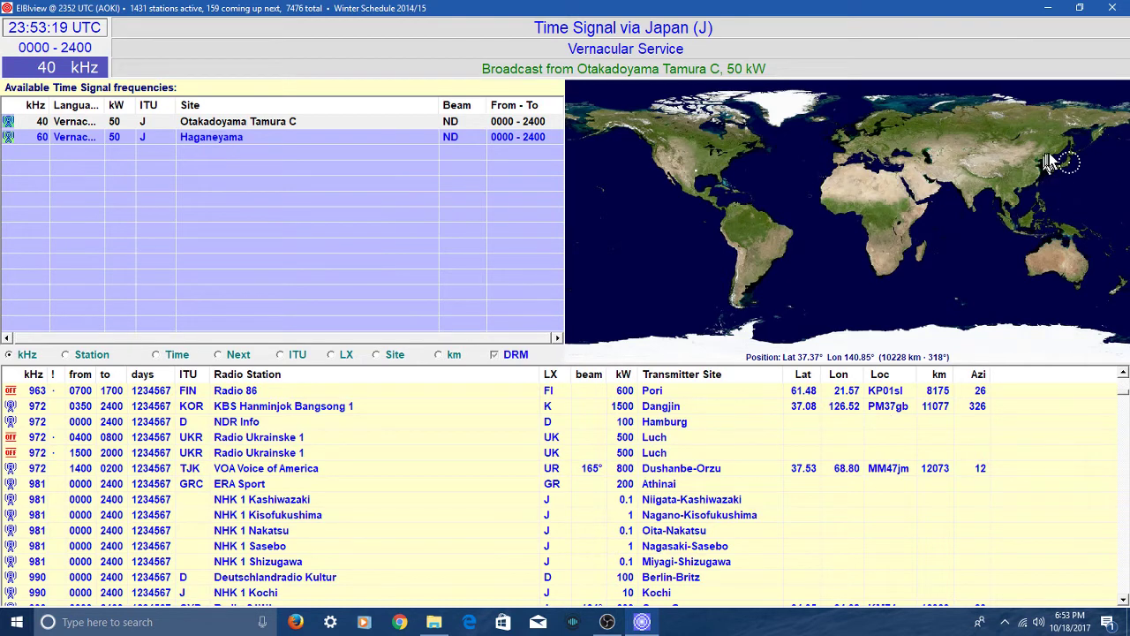
- Show the broadcast details of the 972 kHz stations KBS Hanminjok Bangsong 1 and NDR Info
left_click(275, 411)
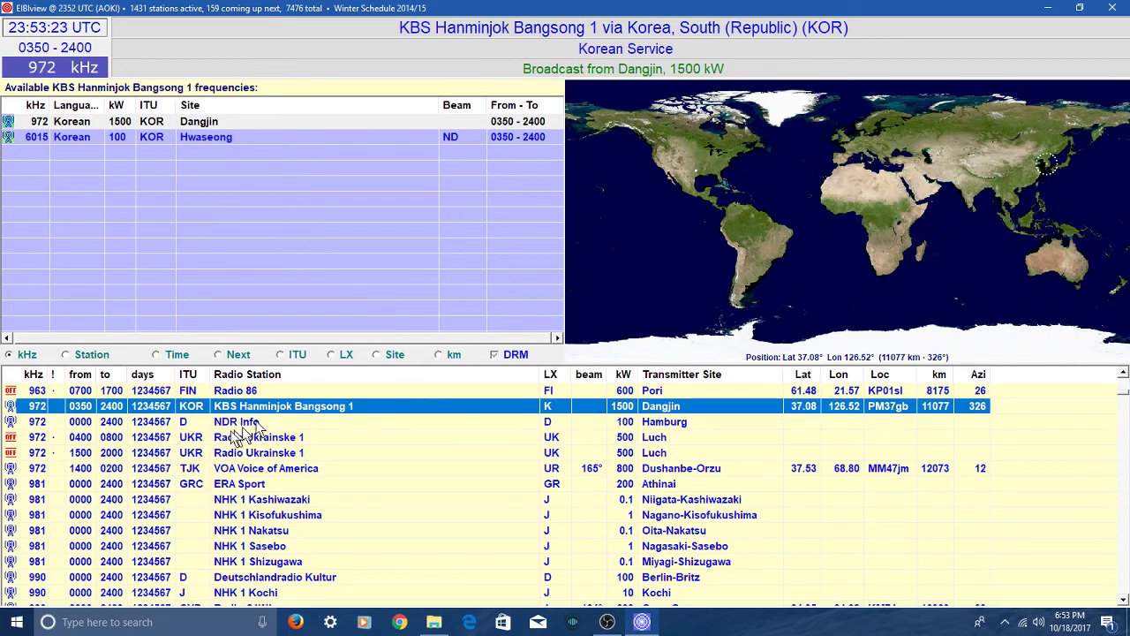
left_click(236, 425)
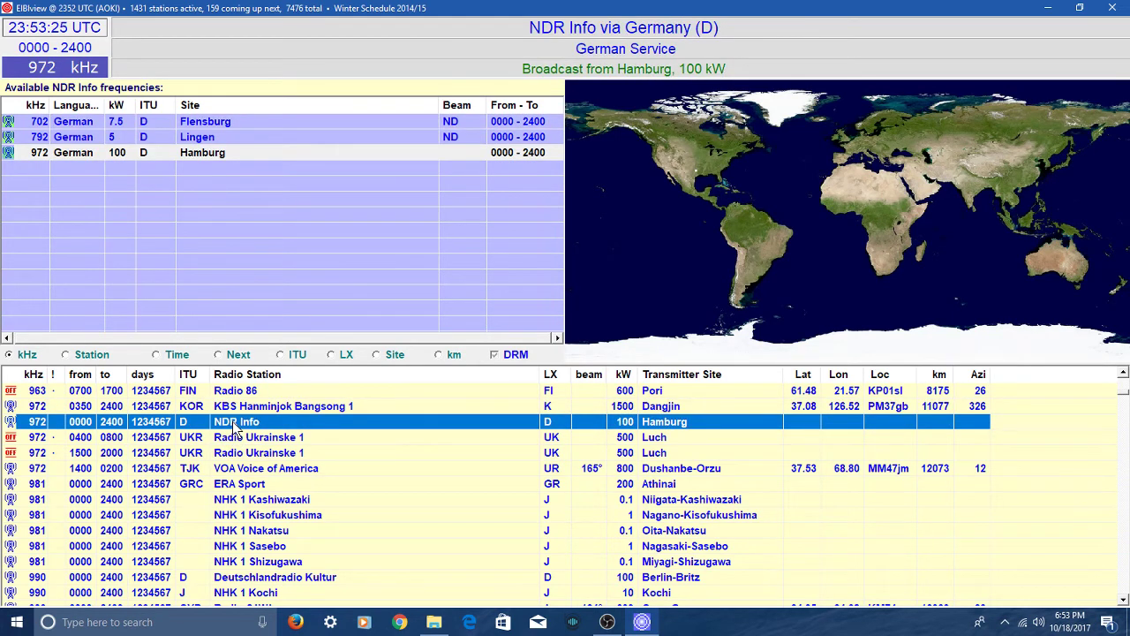
- Show the broadcast details of NHK 1 Kashiwazaki, Deutschlandradio Kultur and VOA Voice of America, and view the schedule search prompt without searching
left_click(245, 452)
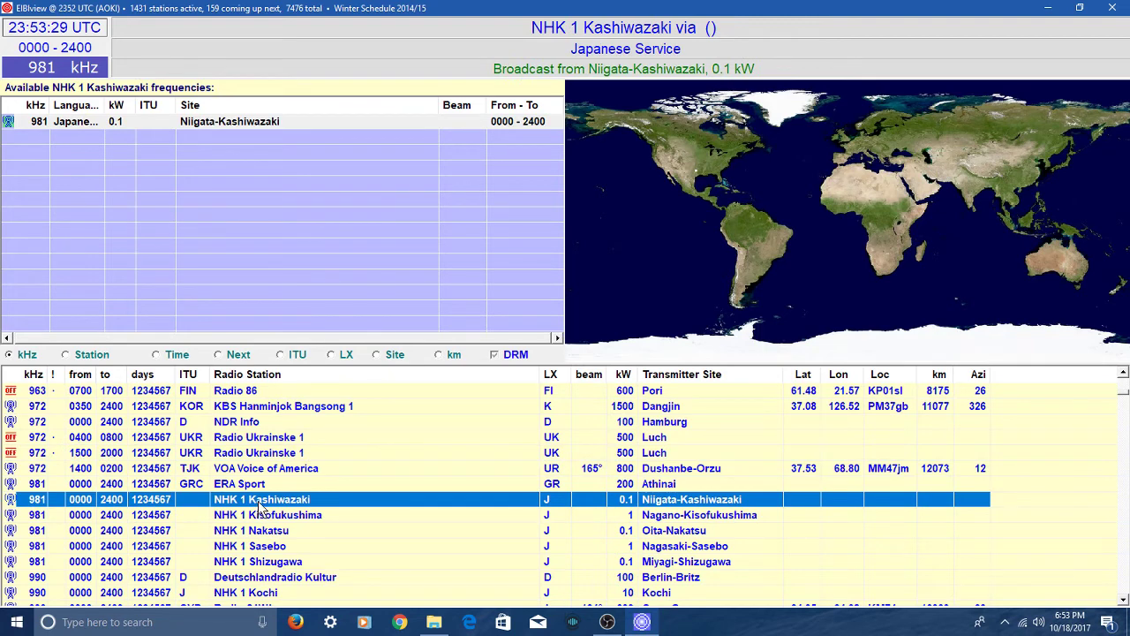
left_click(273, 578)
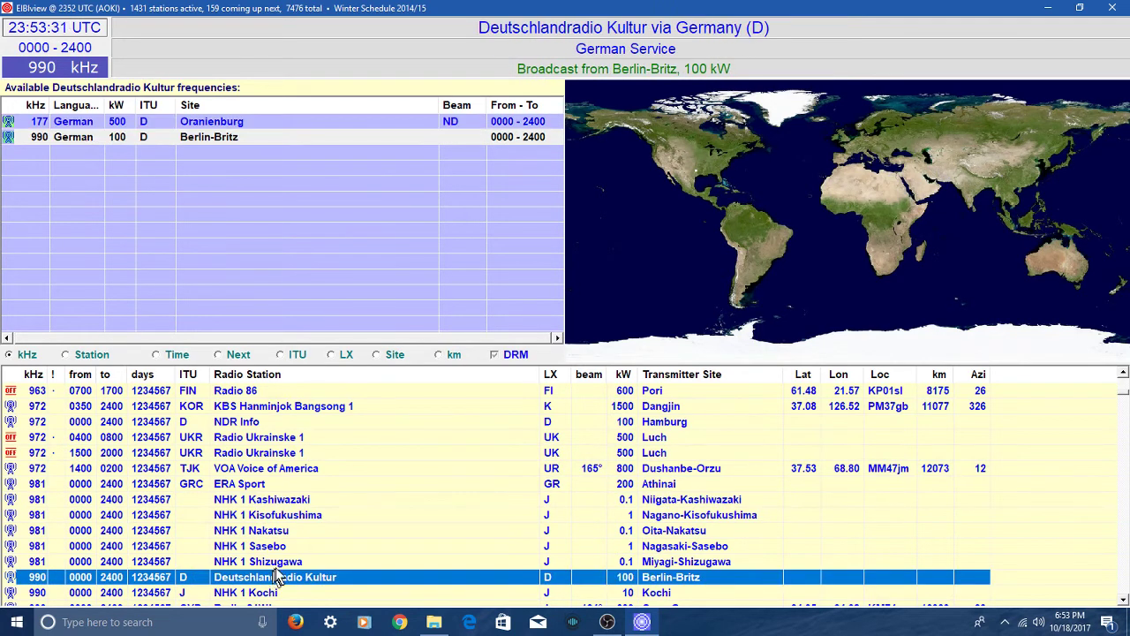
left_click(696, 470)
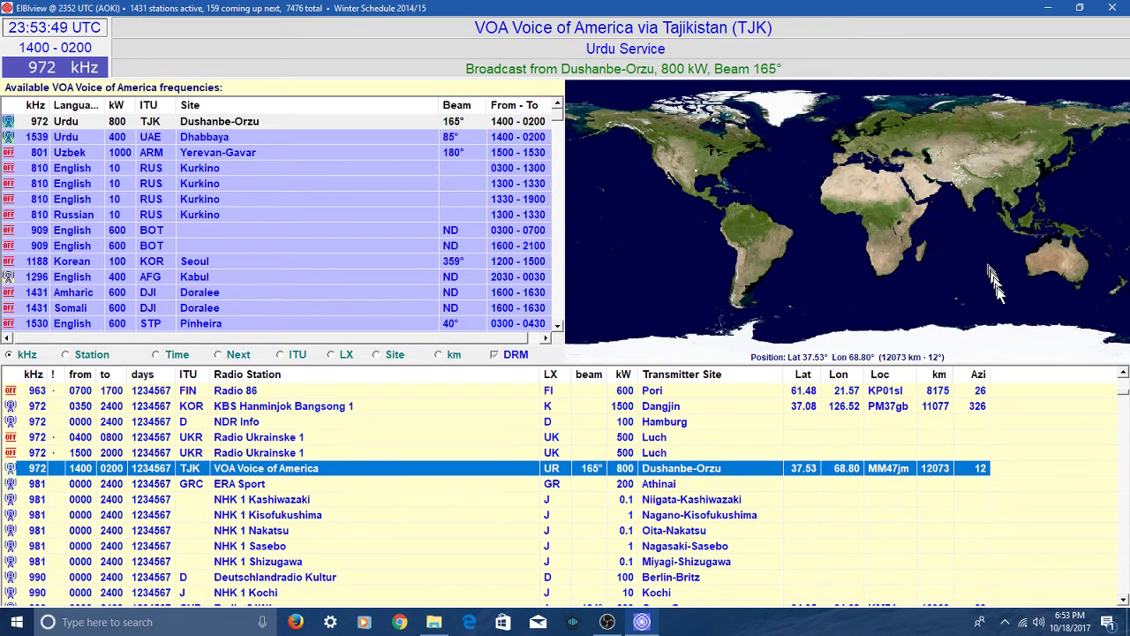
key("ctrl+f")
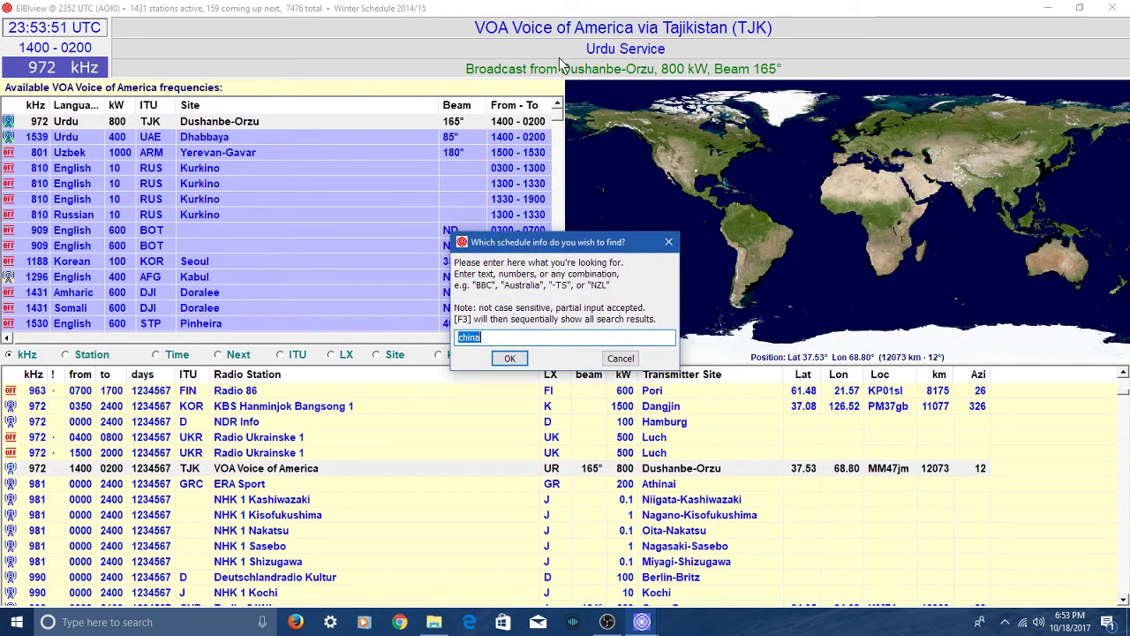
left_click(623, 359)
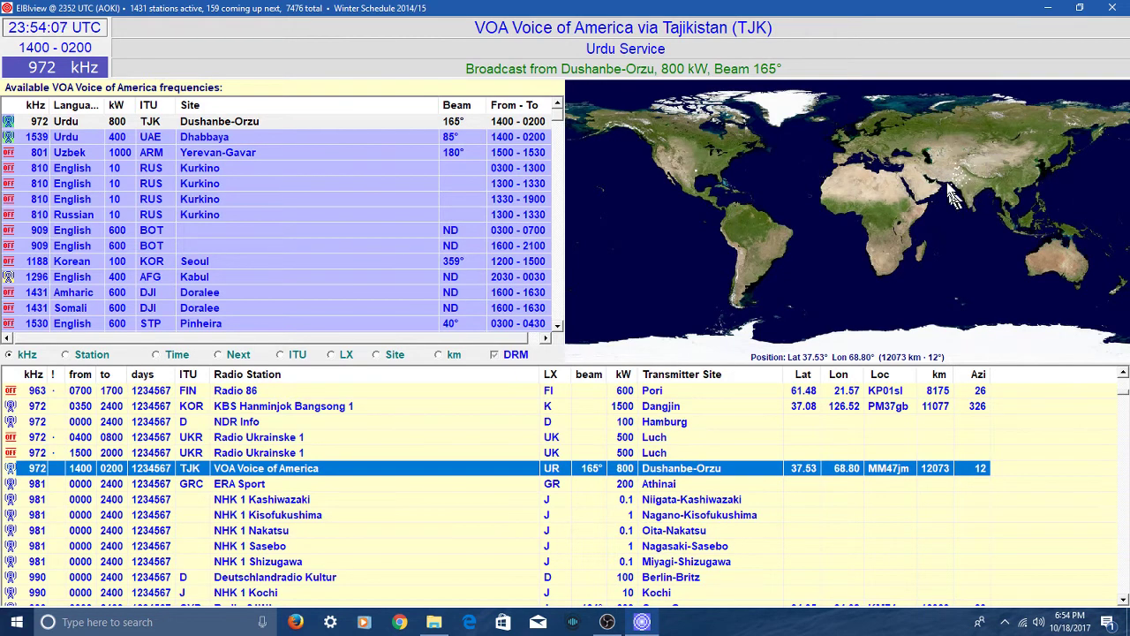
- Show the broadcast details of the 963 kHz station Radio 86 and close EIBIview
left_click(804, 393)
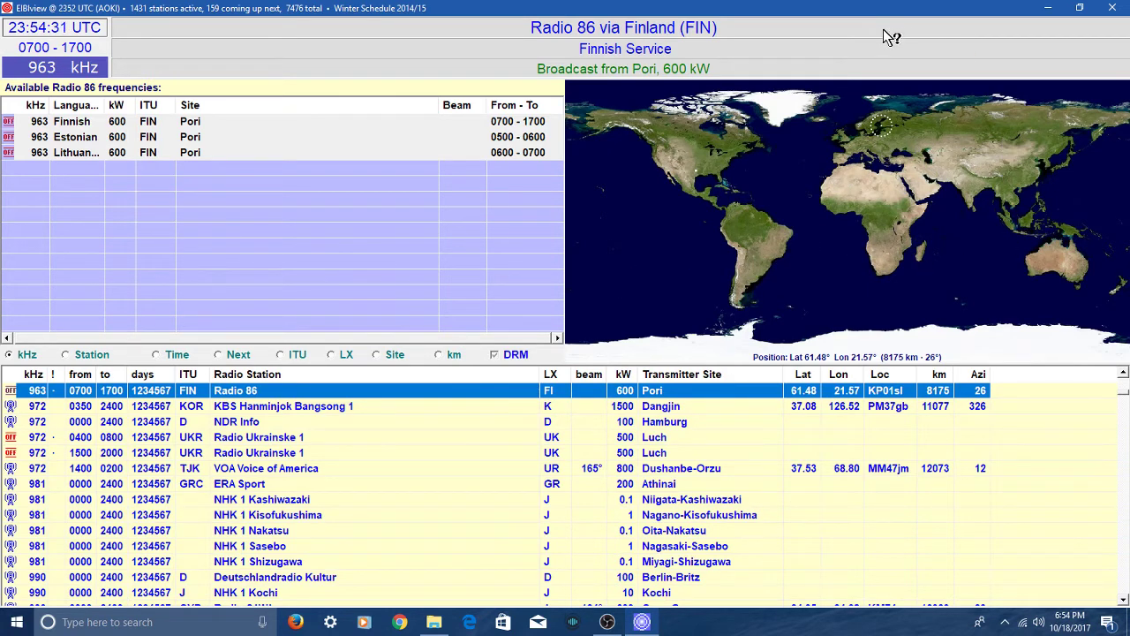
left_click(1124, 12)
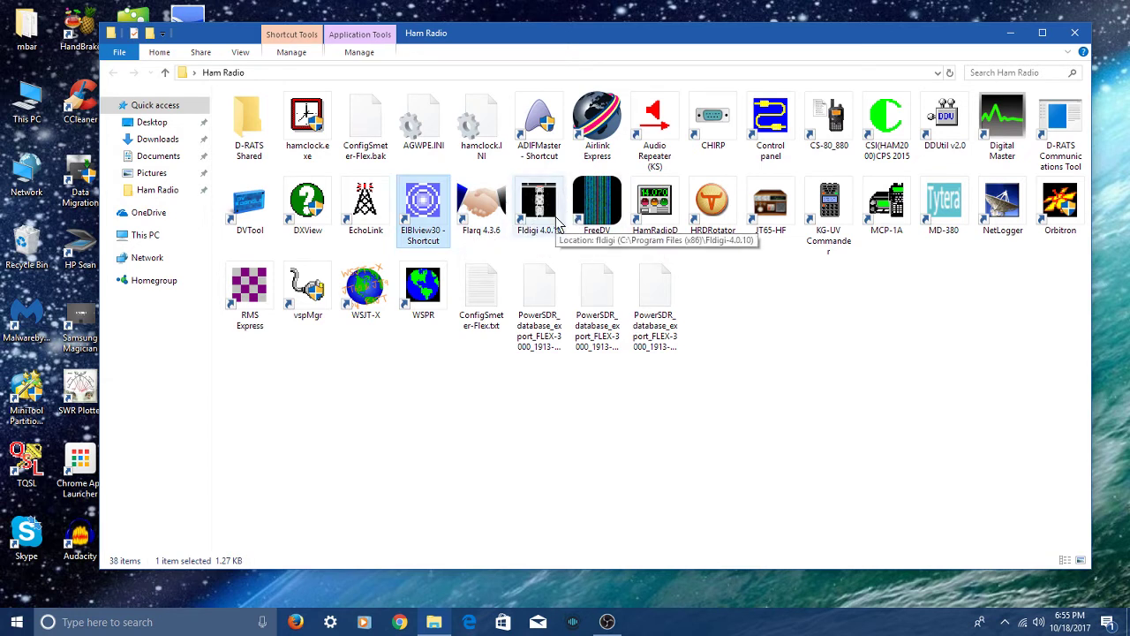
- Open Flarq 4.3.6 from the Ham Radio folder, allow it through the firewall on private networks, and close it
double_click(477, 212)
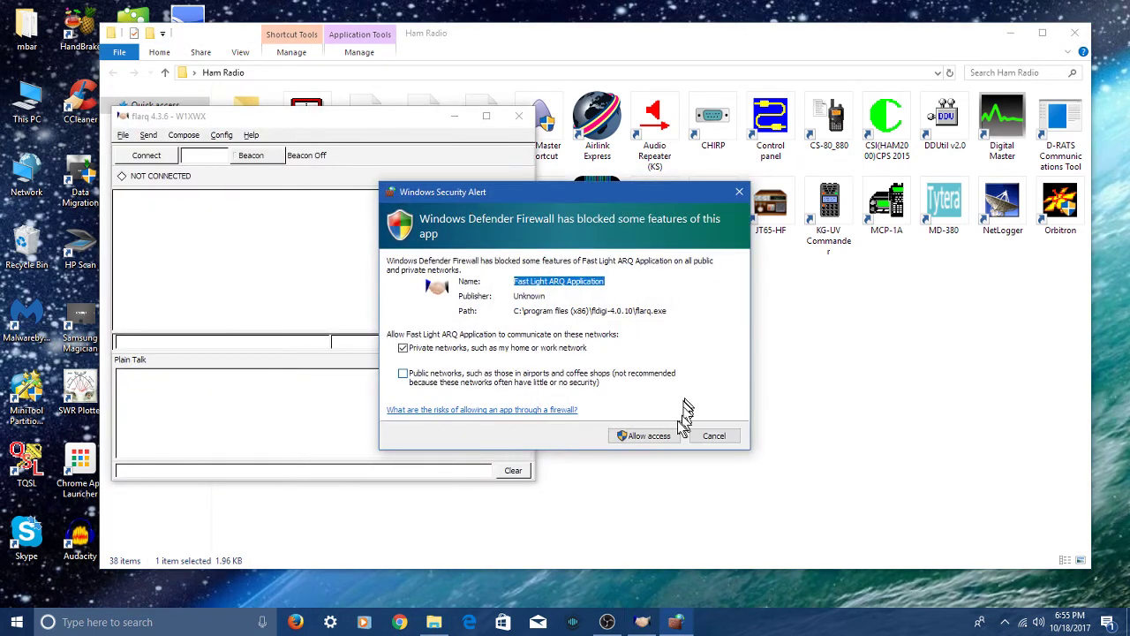
left_click(667, 435)
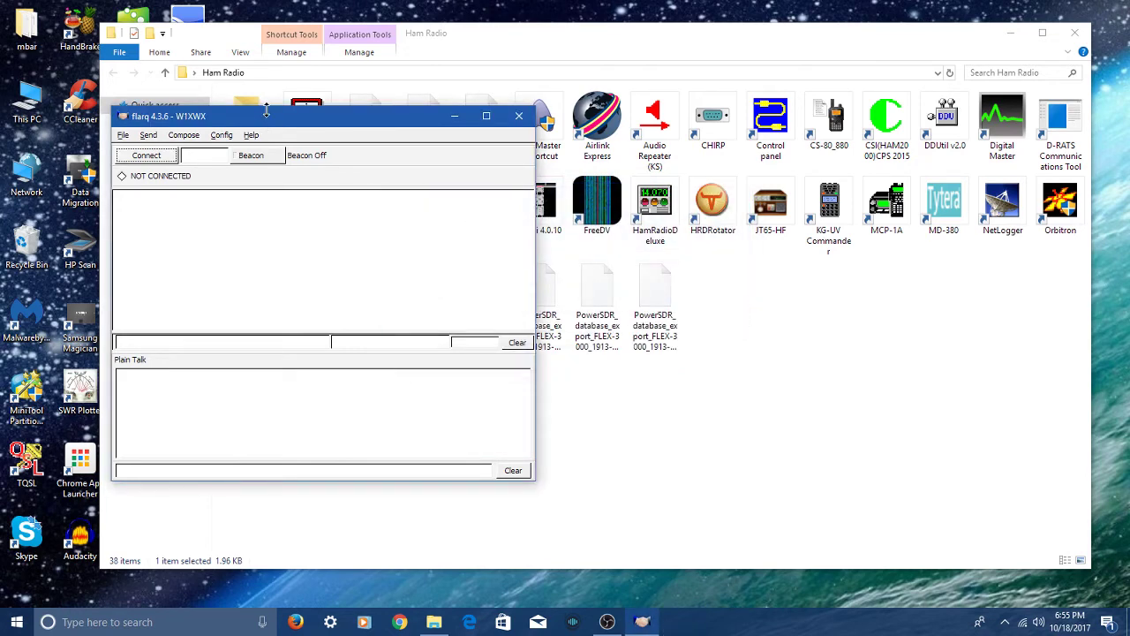
left_click_drag(284, 124, 523, 192)
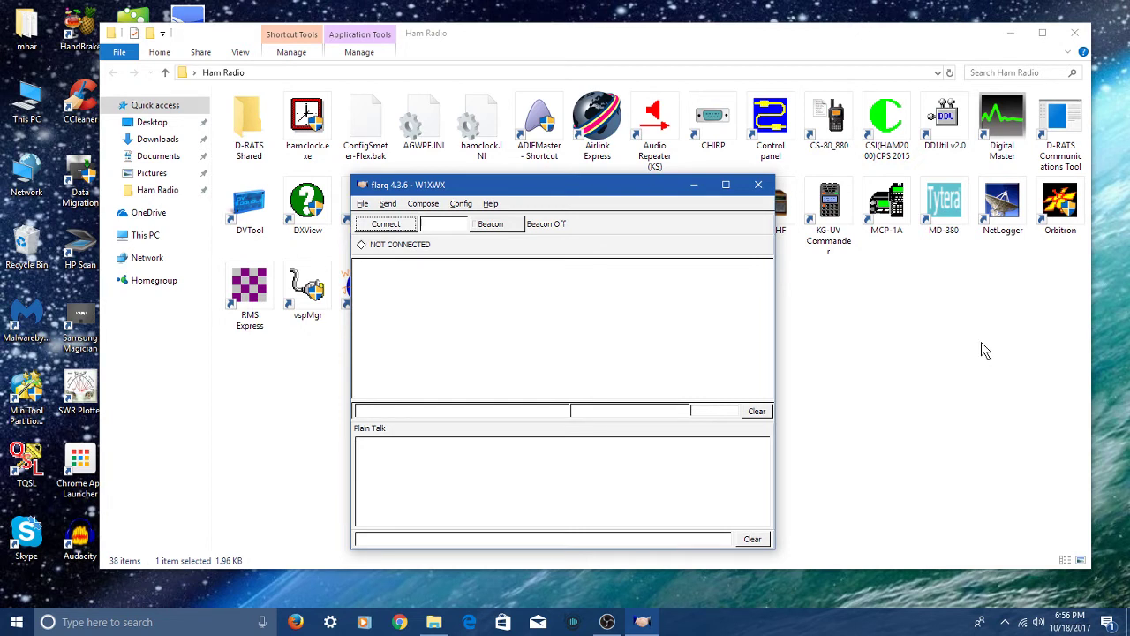
left_click(758, 185)
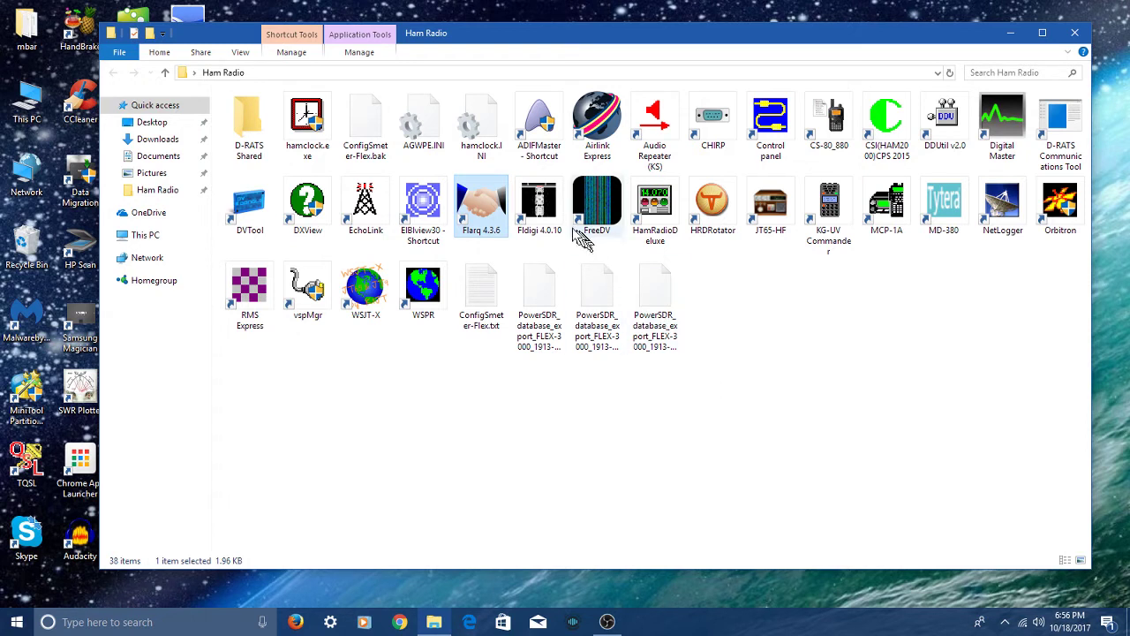
- Open Fldigi 4.0.10 from the Ham Radio folder, dismiss its update notice and reposition its window over the folder
left_click(530, 211)
double_click(530, 210)
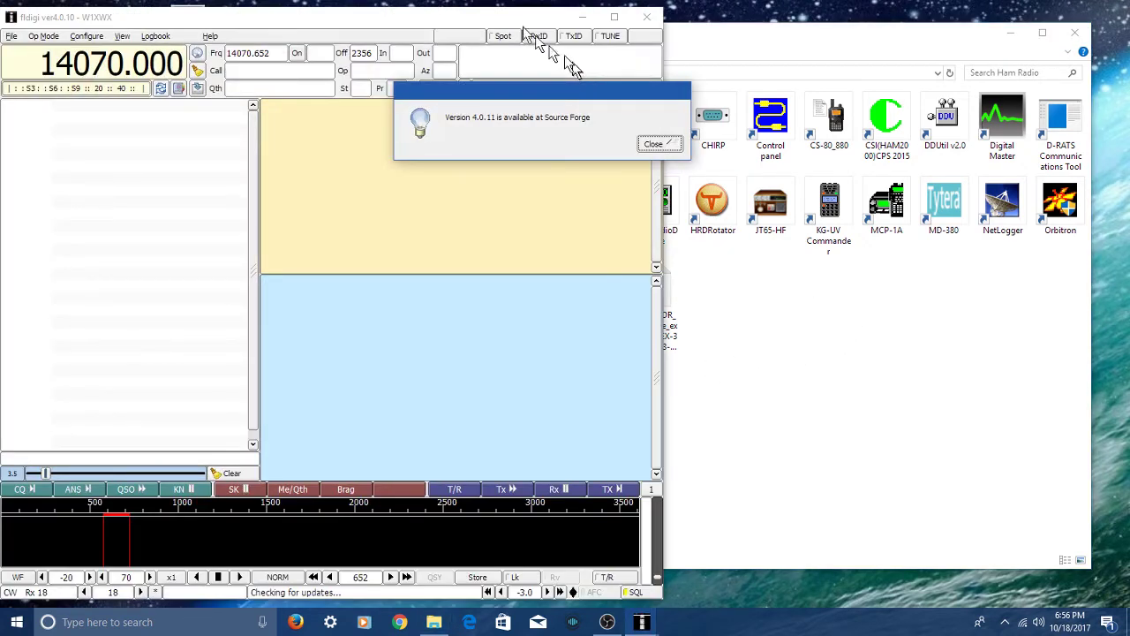
left_click(663, 144)
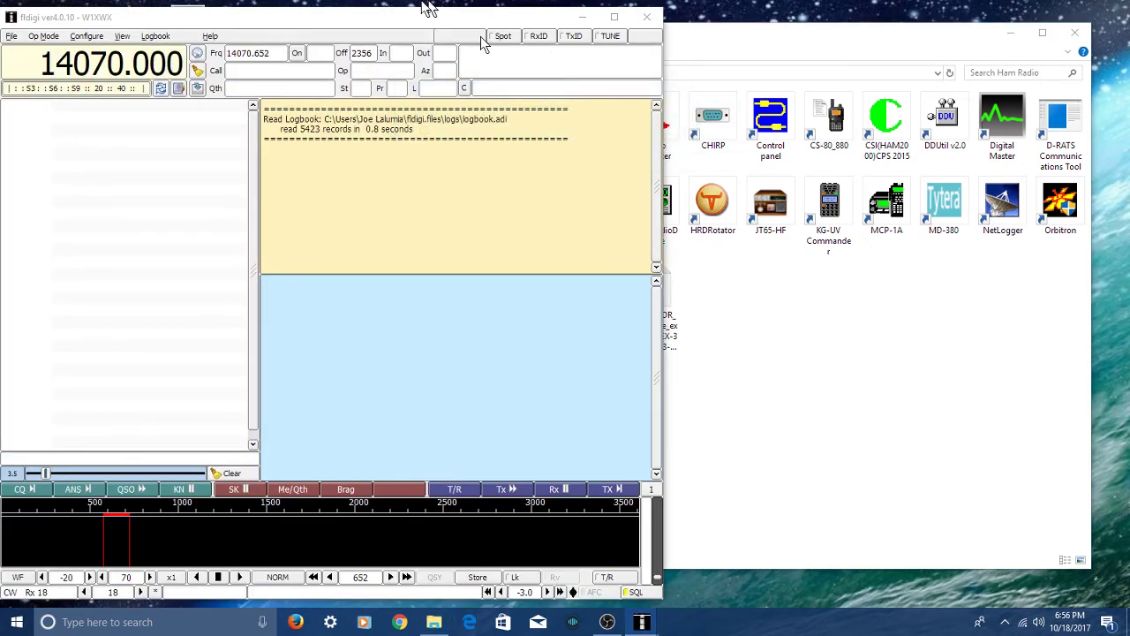
left_click_drag(430, 9, 782, 25)
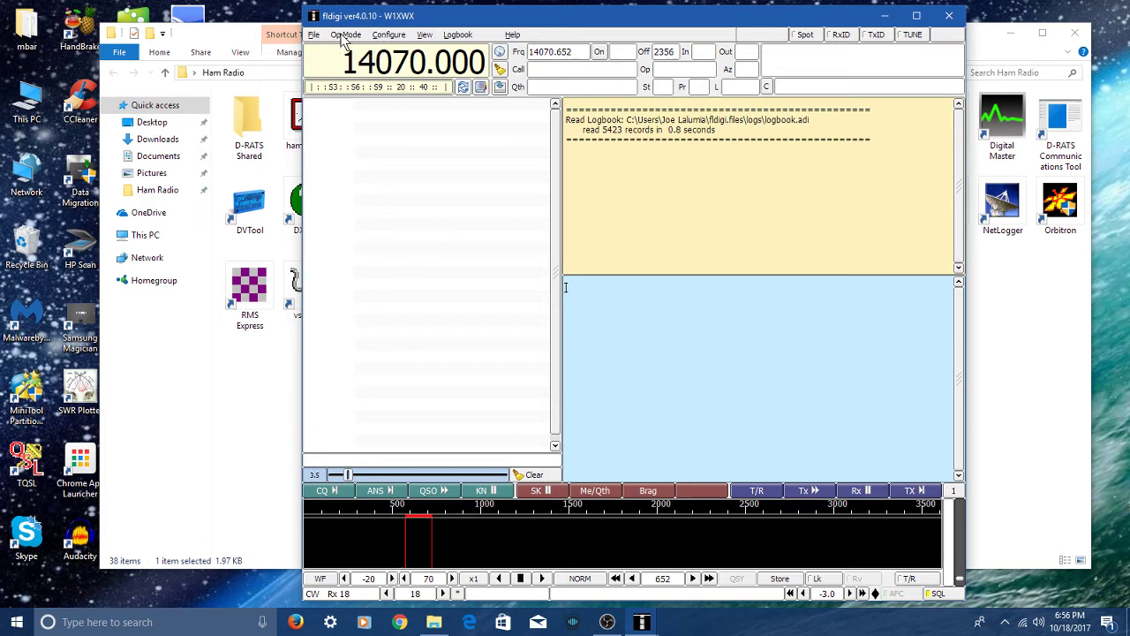
- Examine the operating modes and submodes that Fldigi offers, such as FSQ, MFSK, RTTY and Navtex/SitorB, and quit the program
left_click(342, 39)
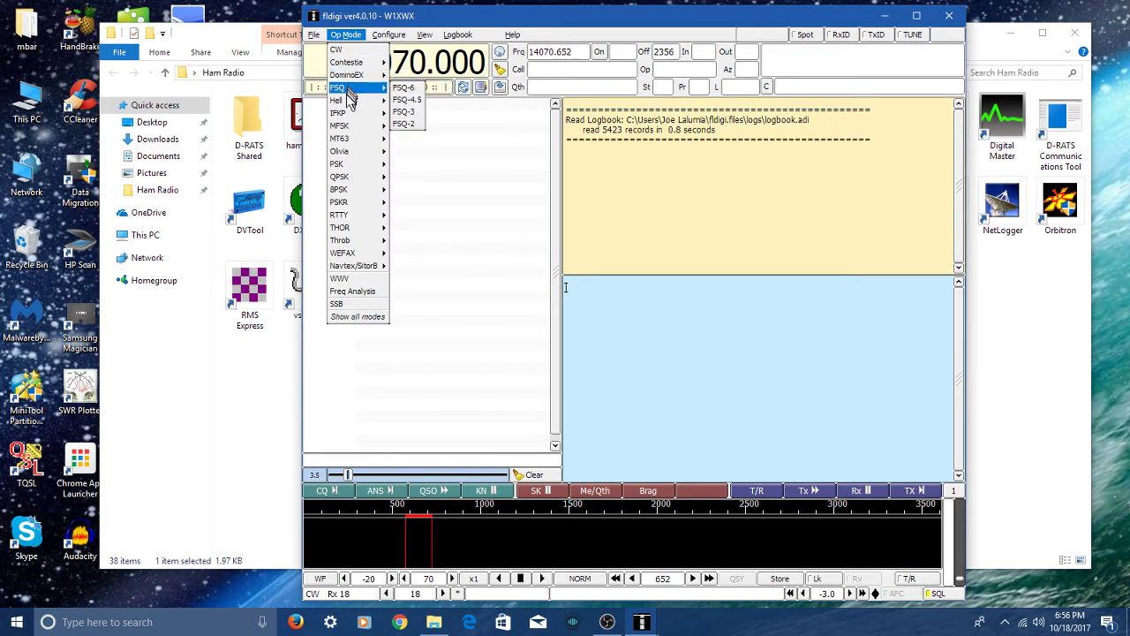
mouse_move(350, 151)
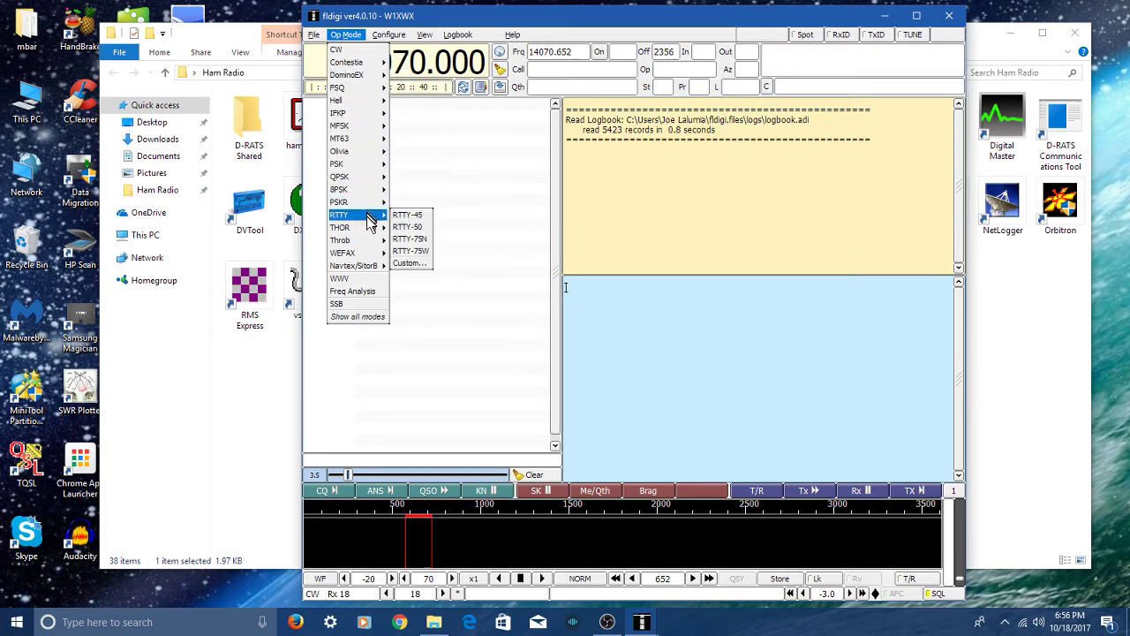
mouse_move(359, 255)
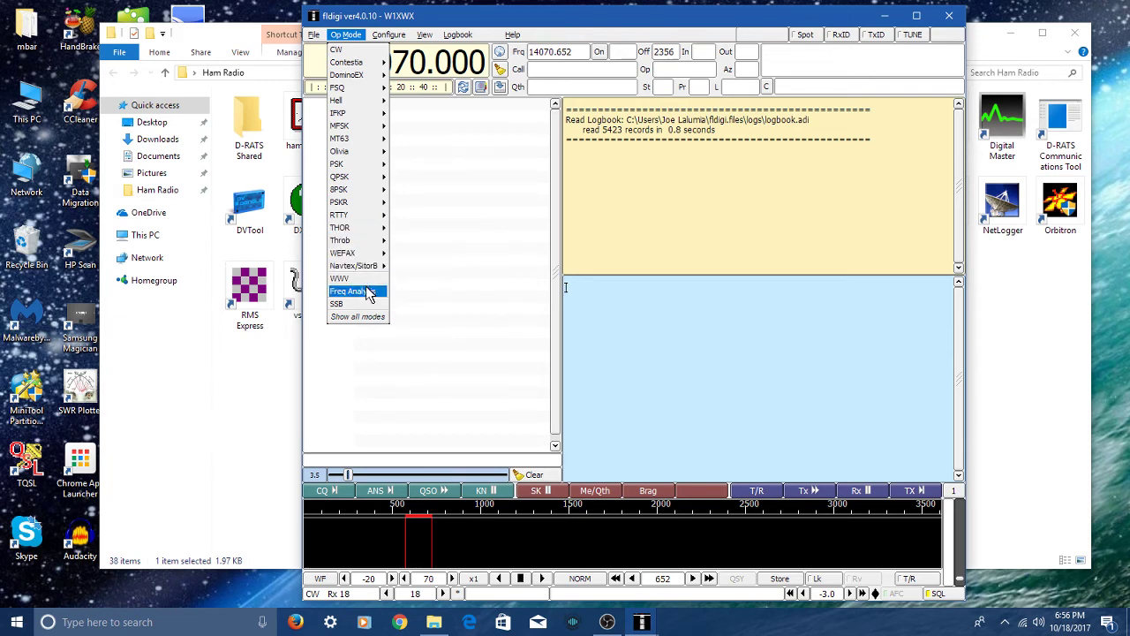
mouse_move(351, 184)
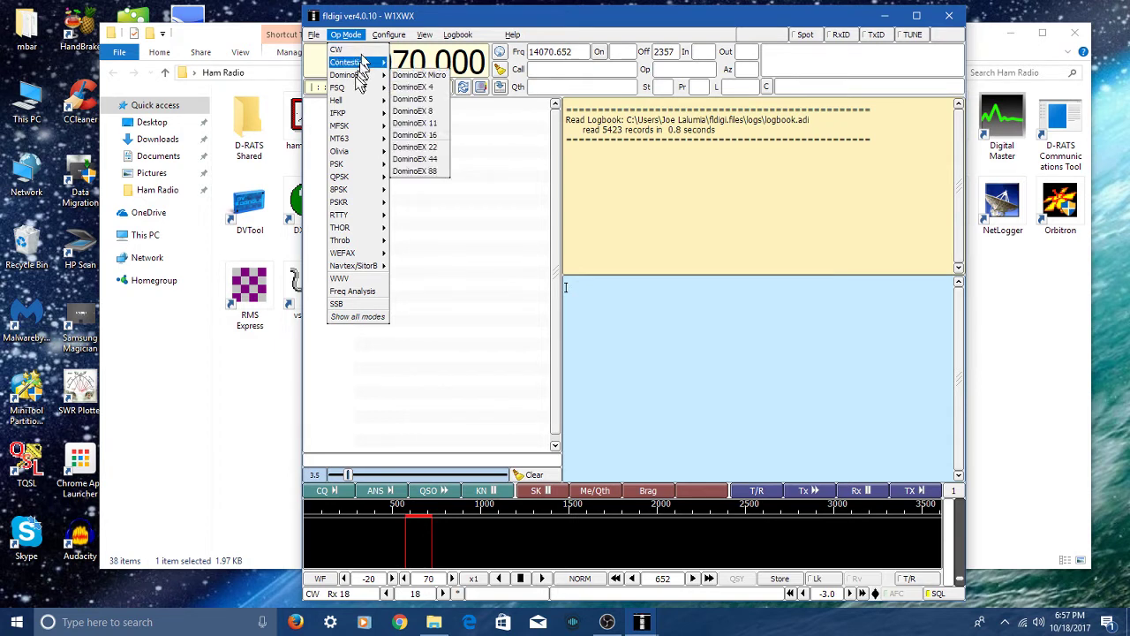
mouse_move(354, 179)
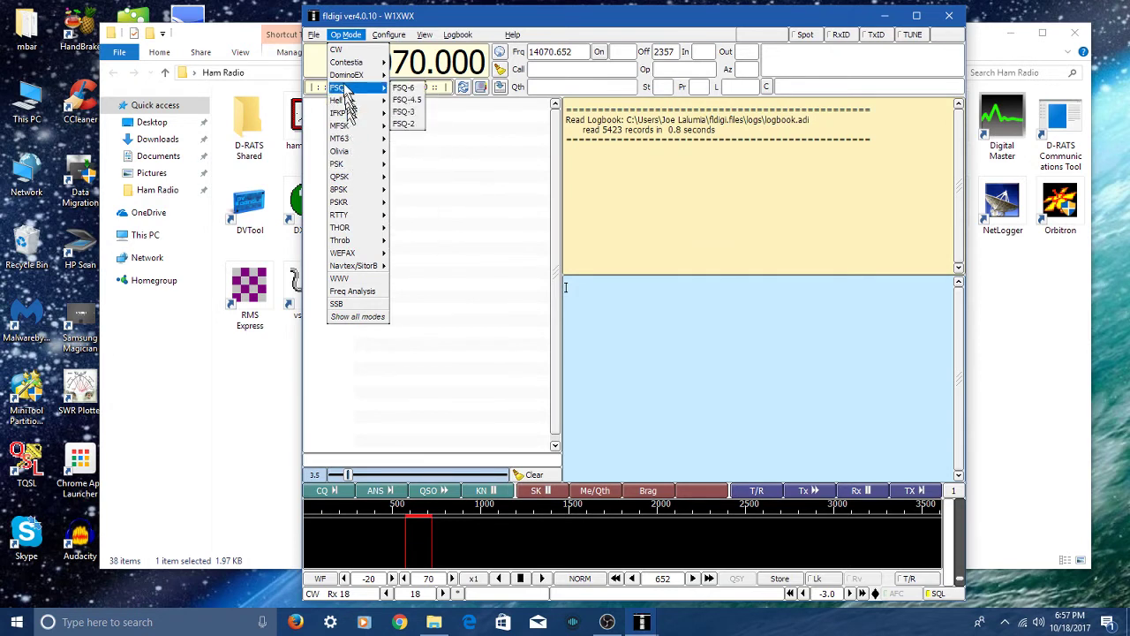
mouse_move(353, 217)
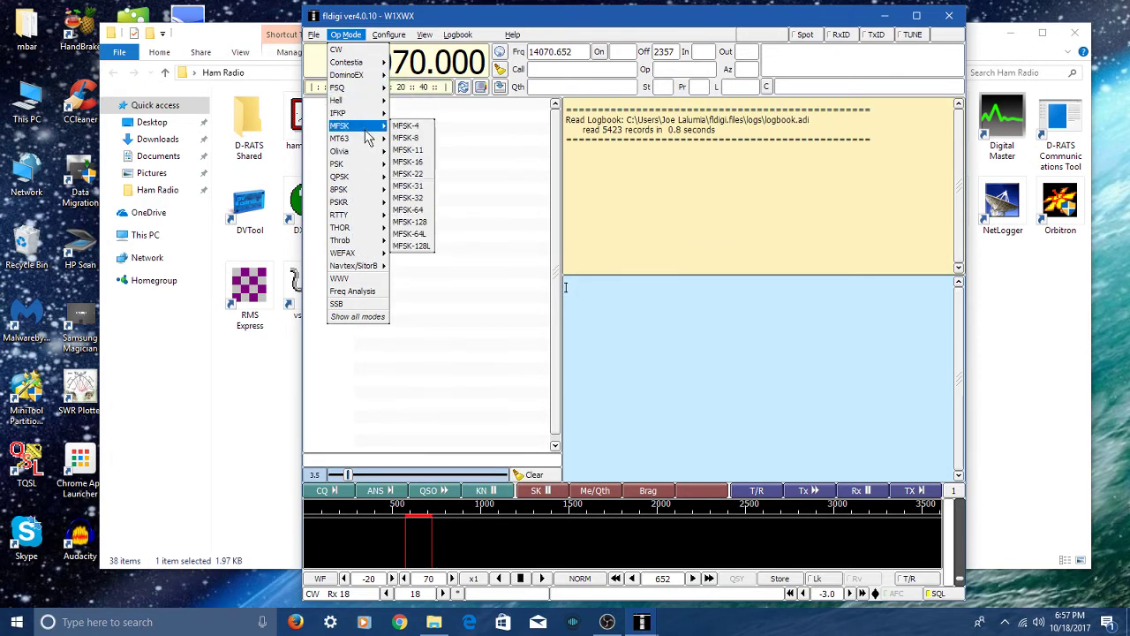
mouse_move(367, 120)
mouse_move(369, 89)
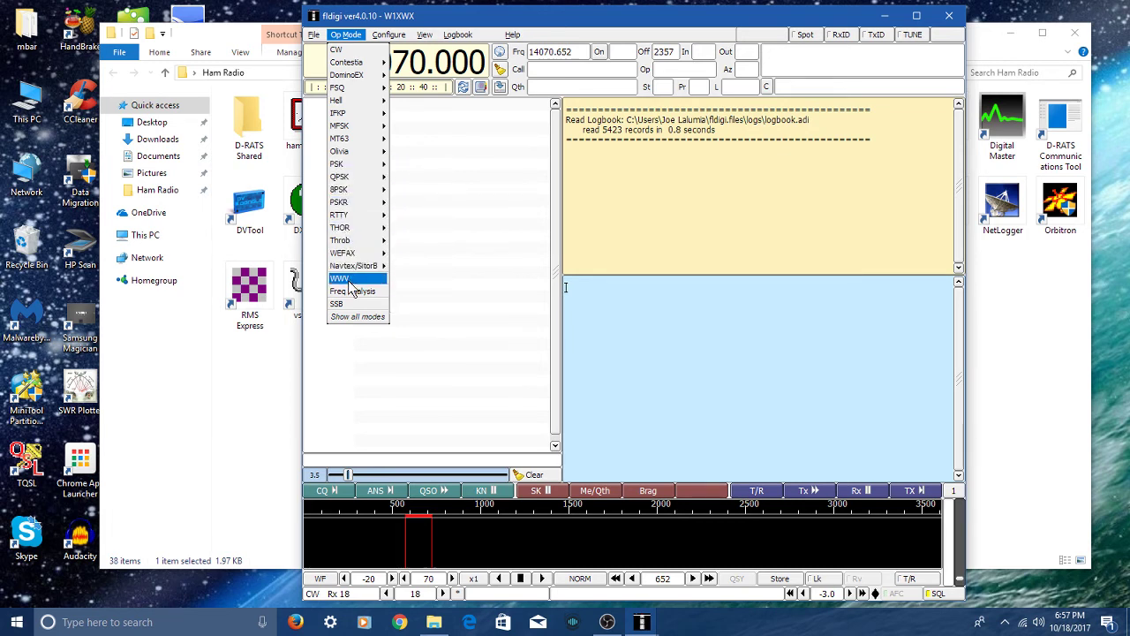
mouse_move(355, 270)
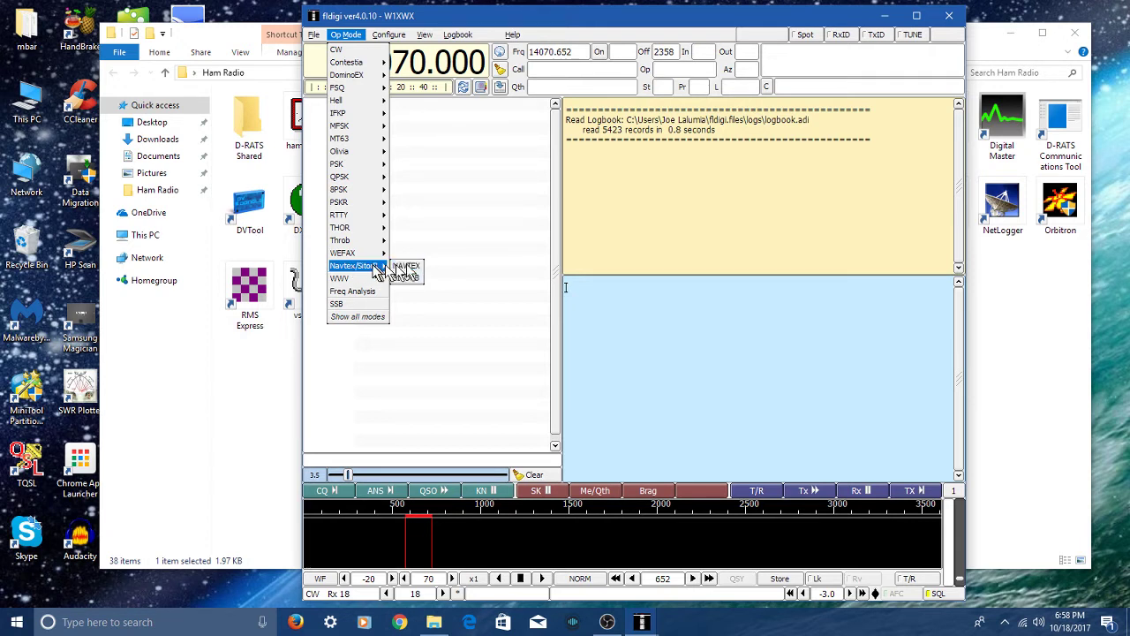
left_click(662, 283)
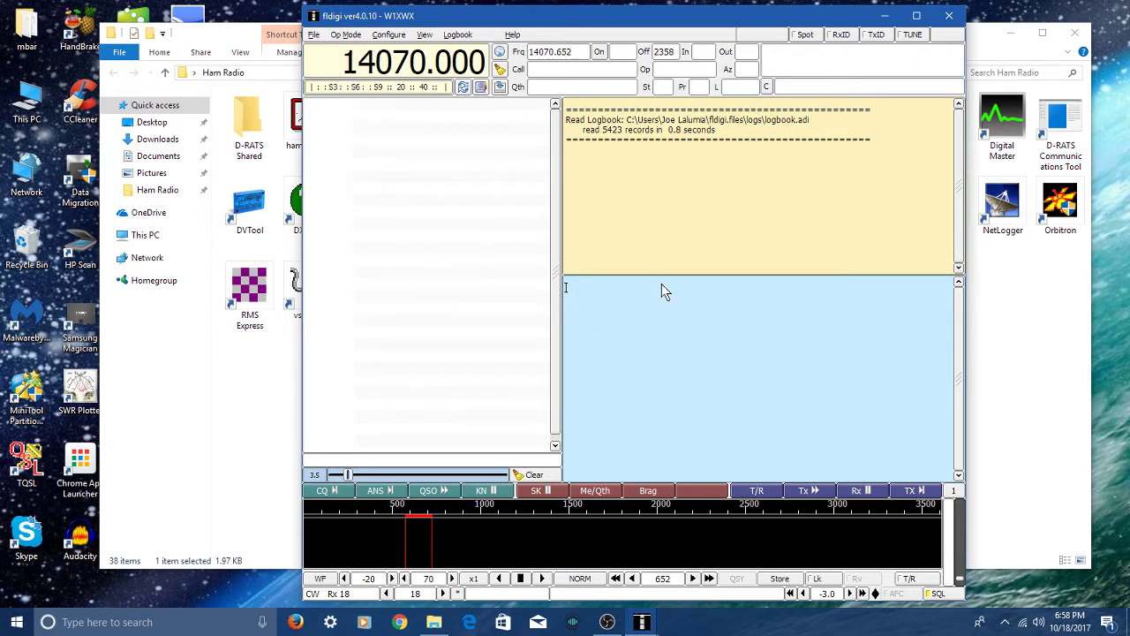
left_click(951, 20)
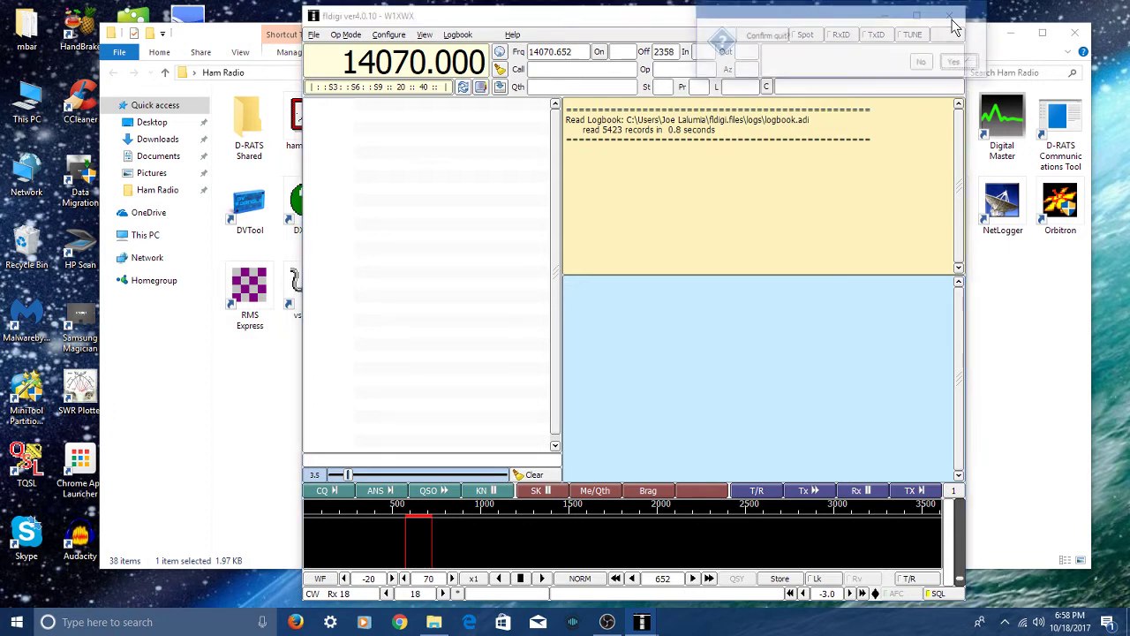
left_click(961, 59)
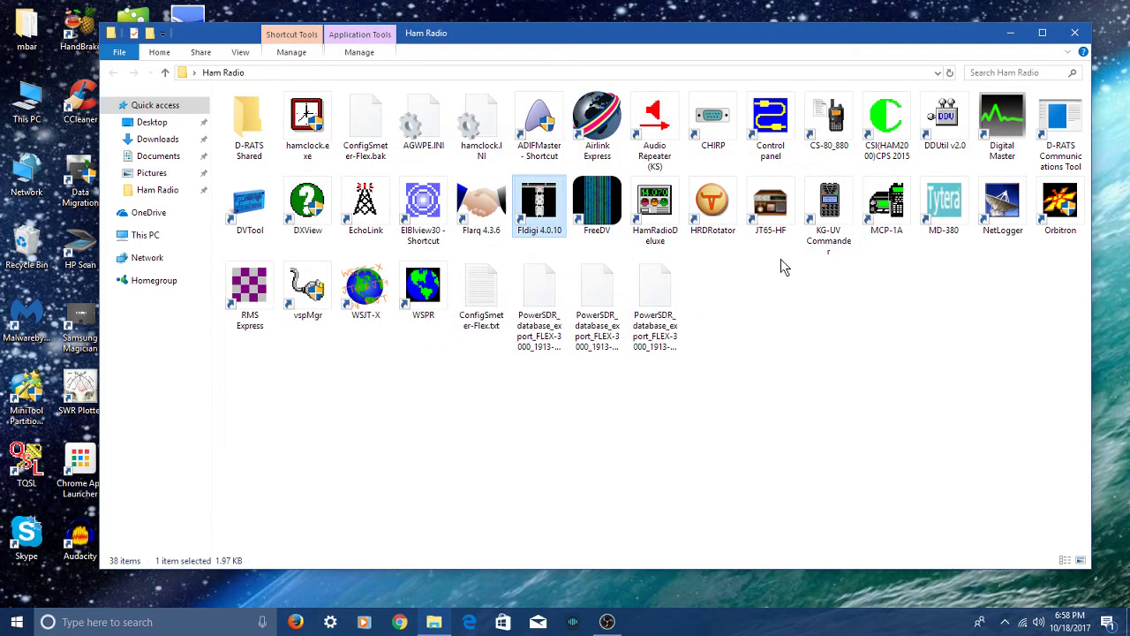
- Try to open FreeDV from the Ham Radio folder and bring the minimized folder window back into view
double_click(606, 222)
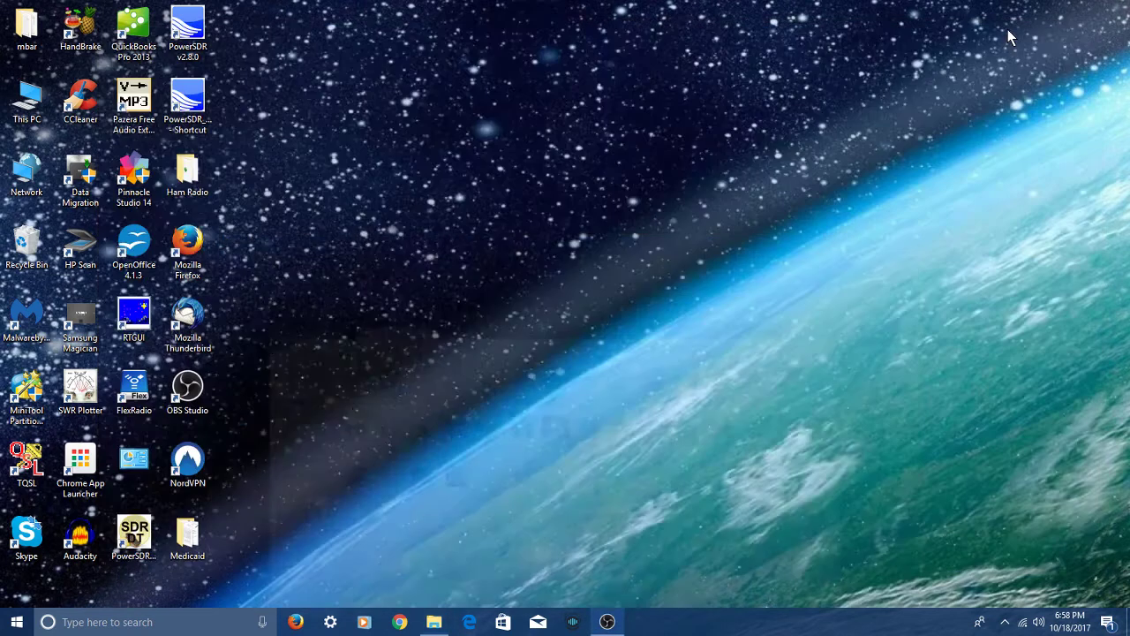
left_click(1010, 33)
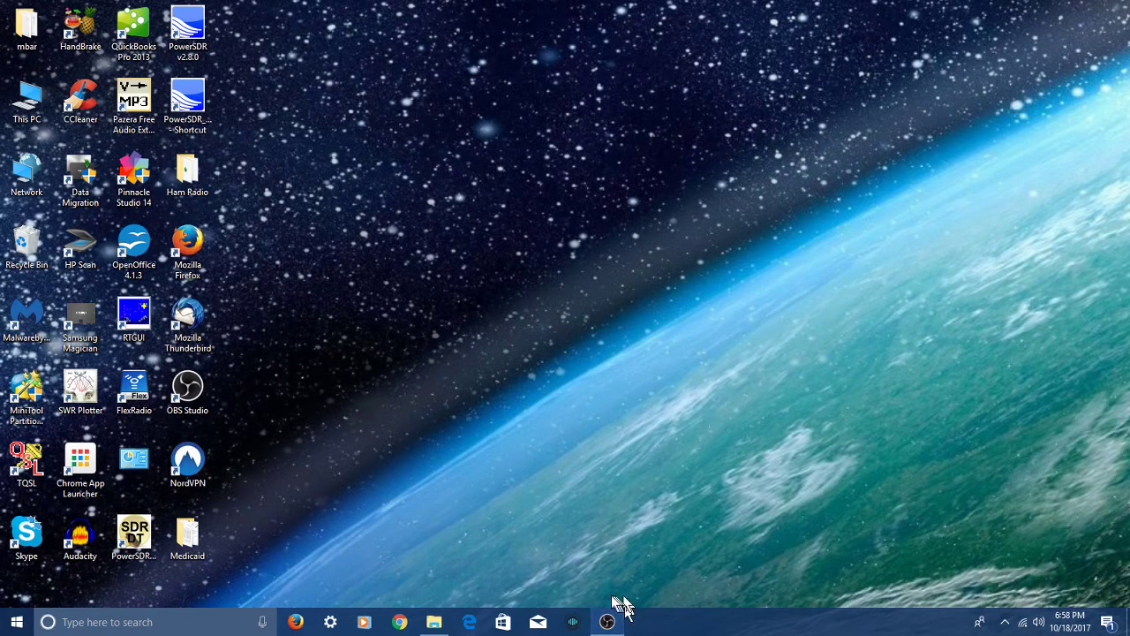
left_click(434, 622)
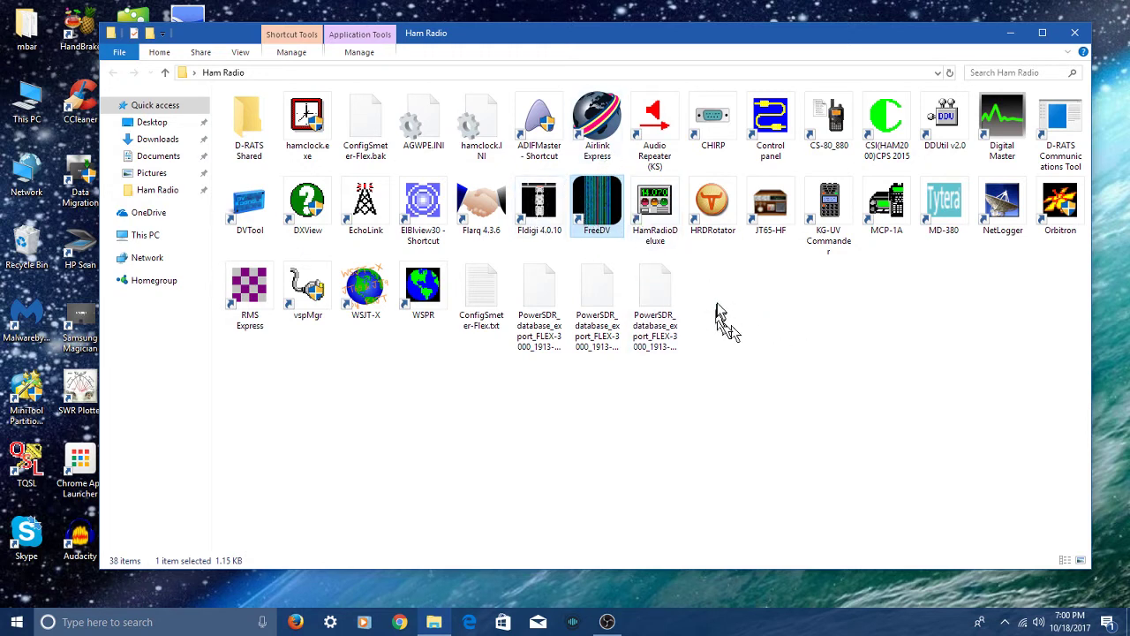
- Open HamRadioDeluxe without connecting to a radio, reposition its main window for viewing and close it
left_click(668, 206)
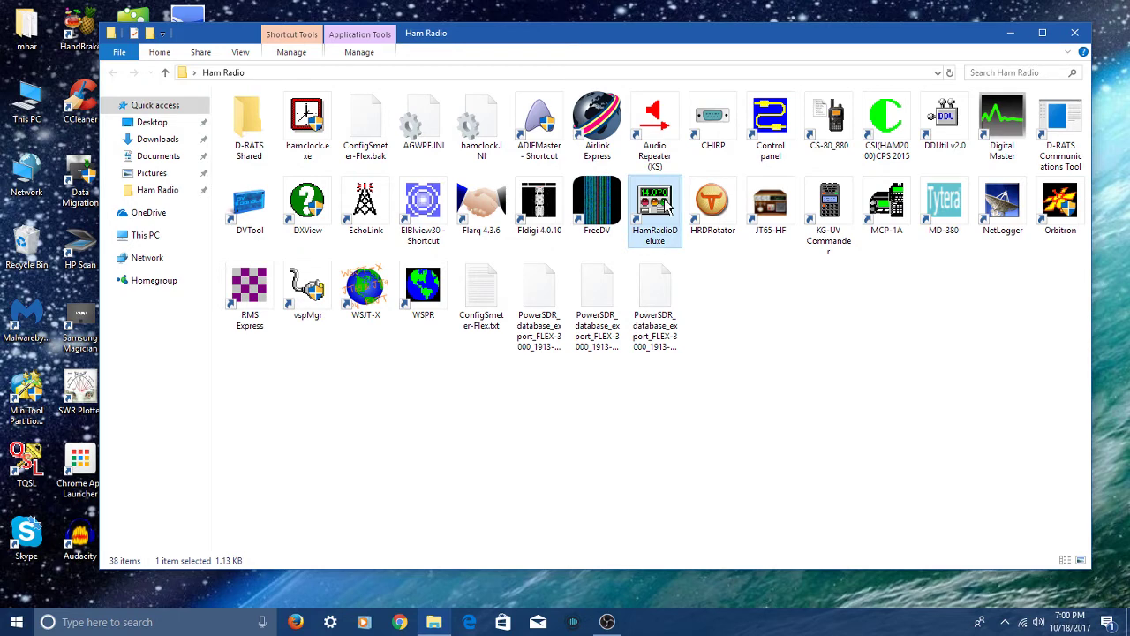
double_click(669, 206)
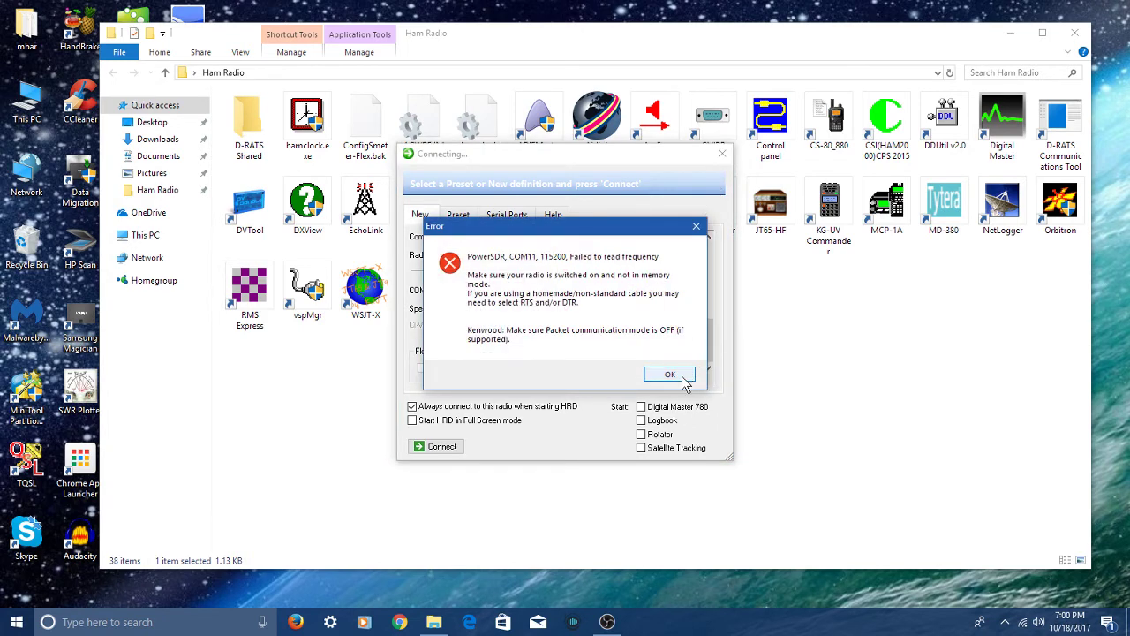
left_click(671, 374)
left_click(721, 154)
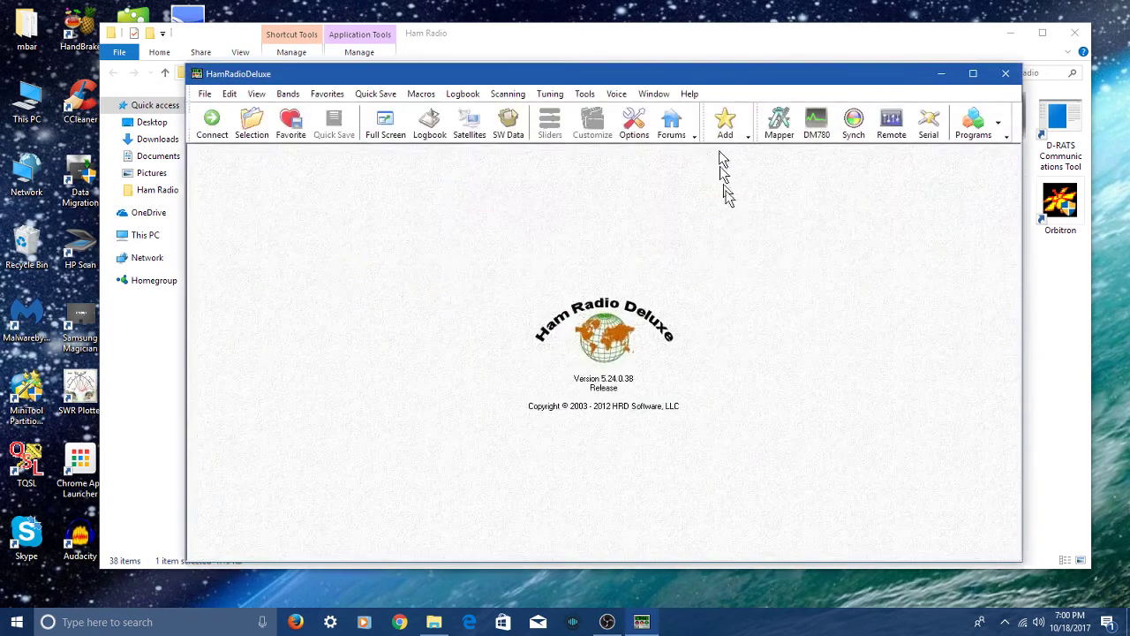
left_click_drag(640, 73, 629, 38)
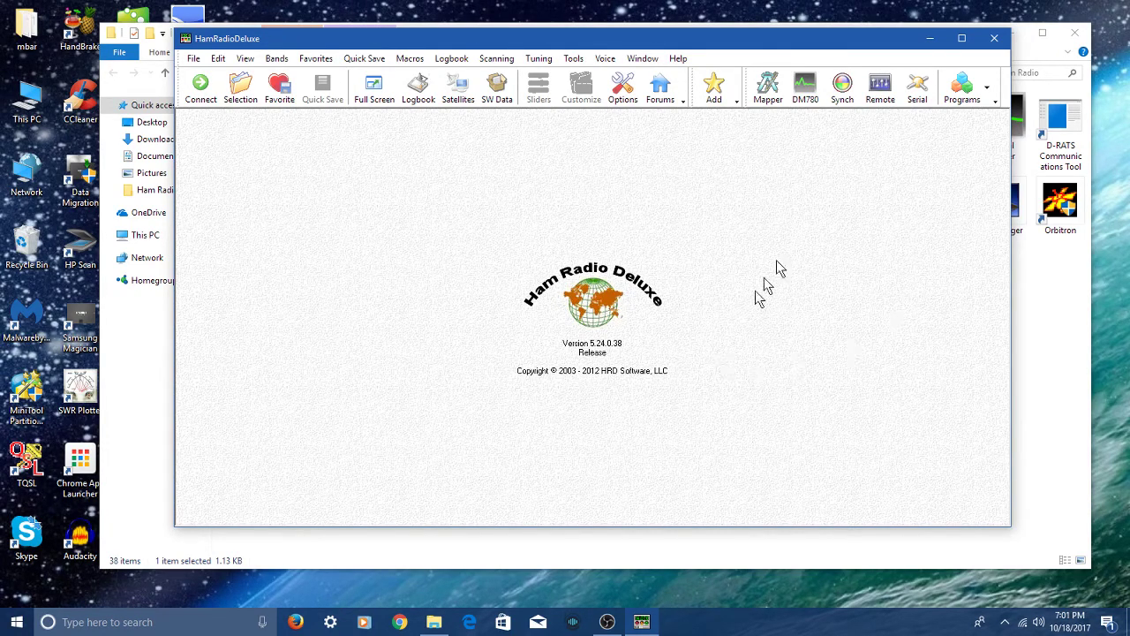
left_click(995, 39)
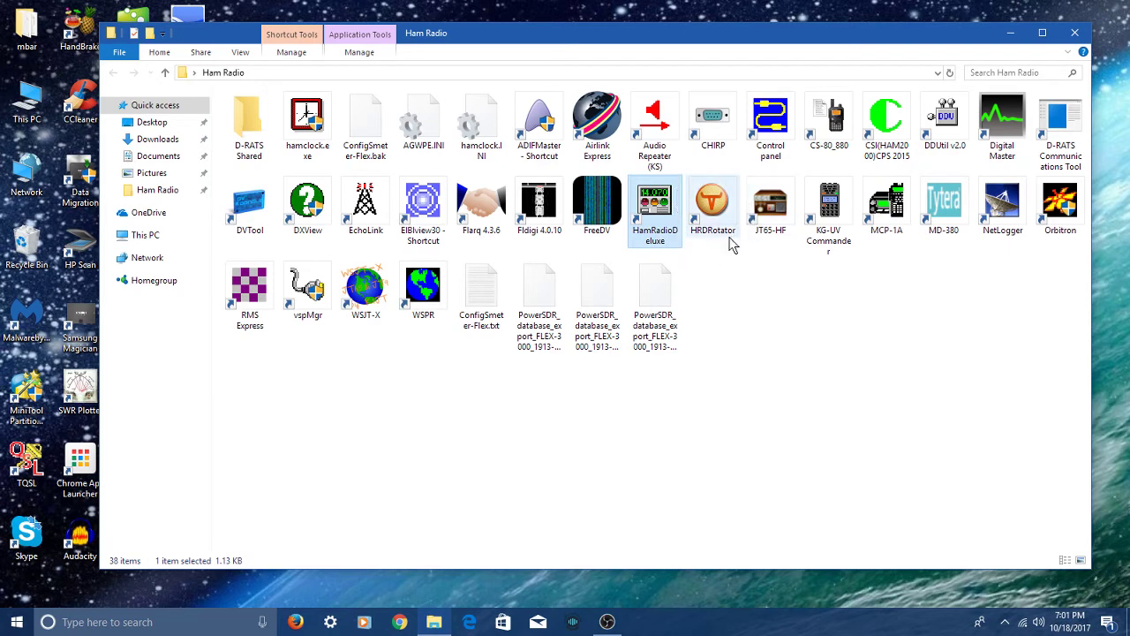
- Open JT65-HF from the Ham Radio folder
mouse_move(731, 245)
mouse_move(711, 209)
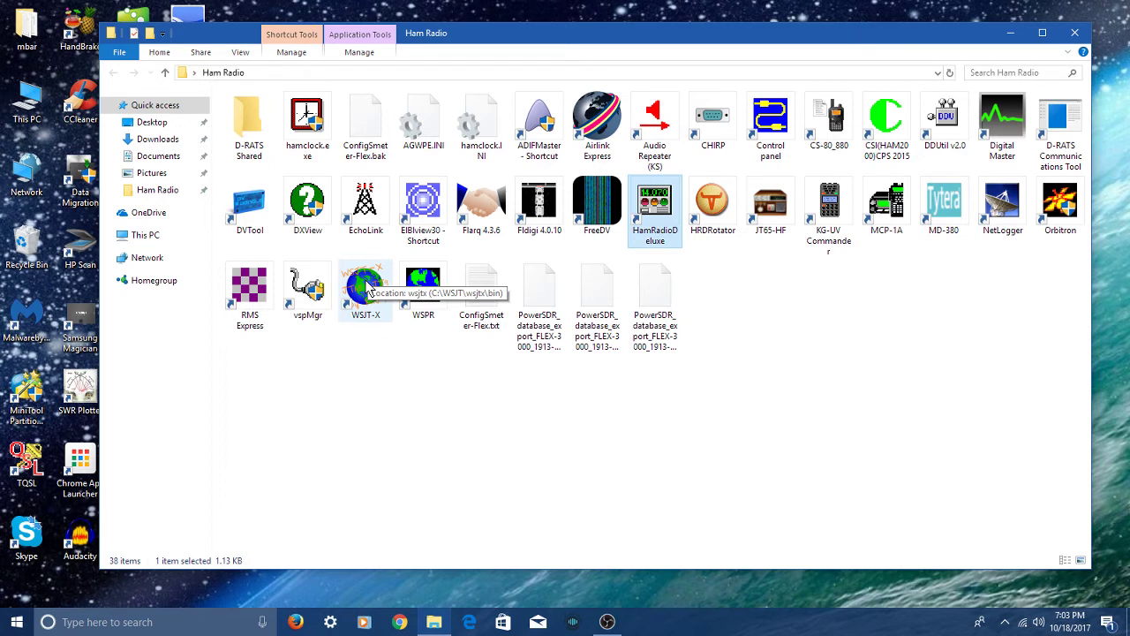
left_click(781, 214)
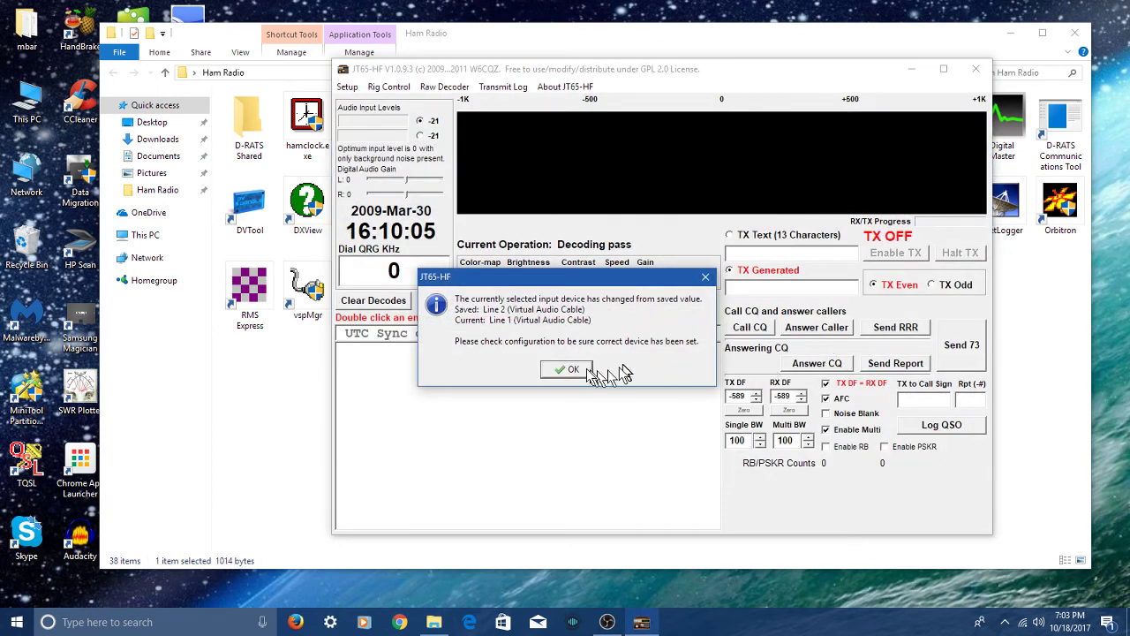
- Dismiss the changed input device notice, generate a CQ call message without enabling transmission, and close JT65-HF
left_click(569, 370)
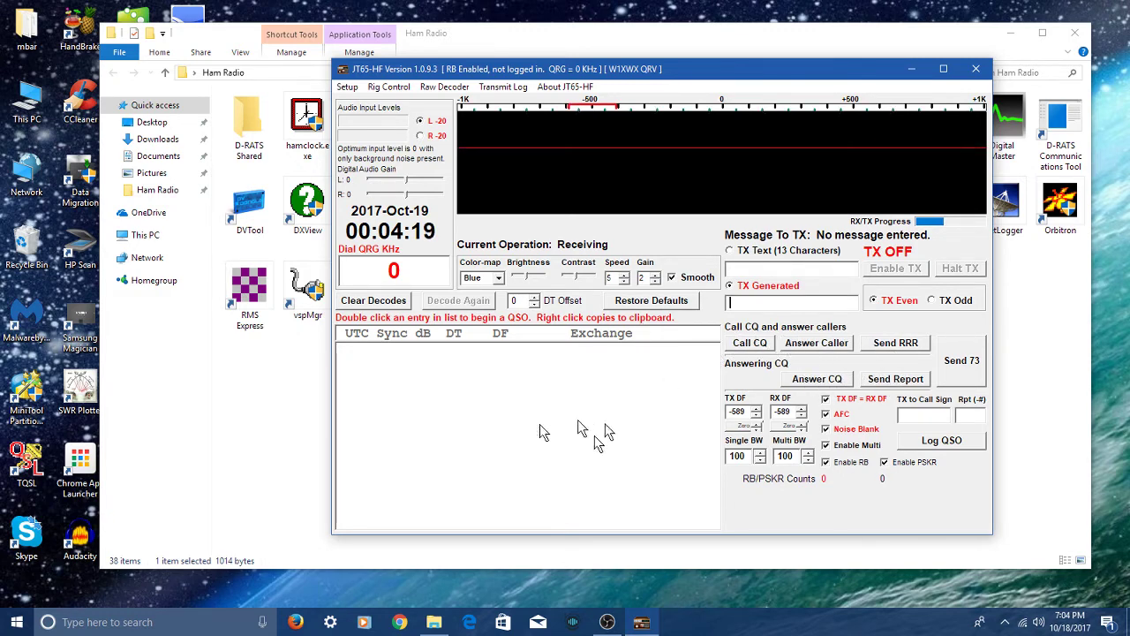
left_click(750, 344)
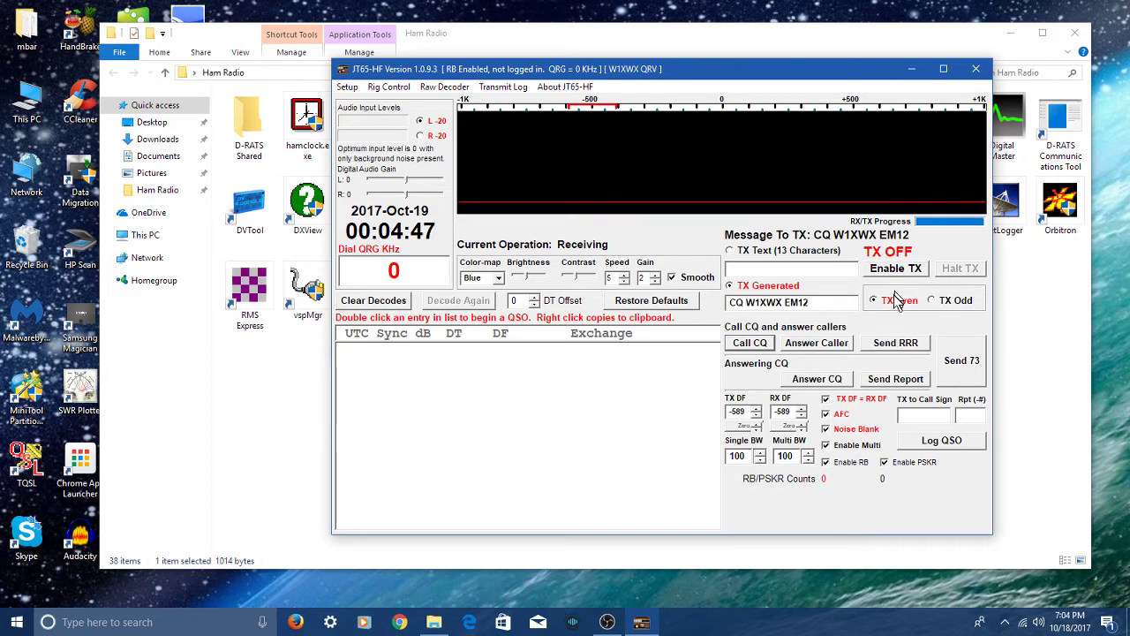
left_click(976, 68)
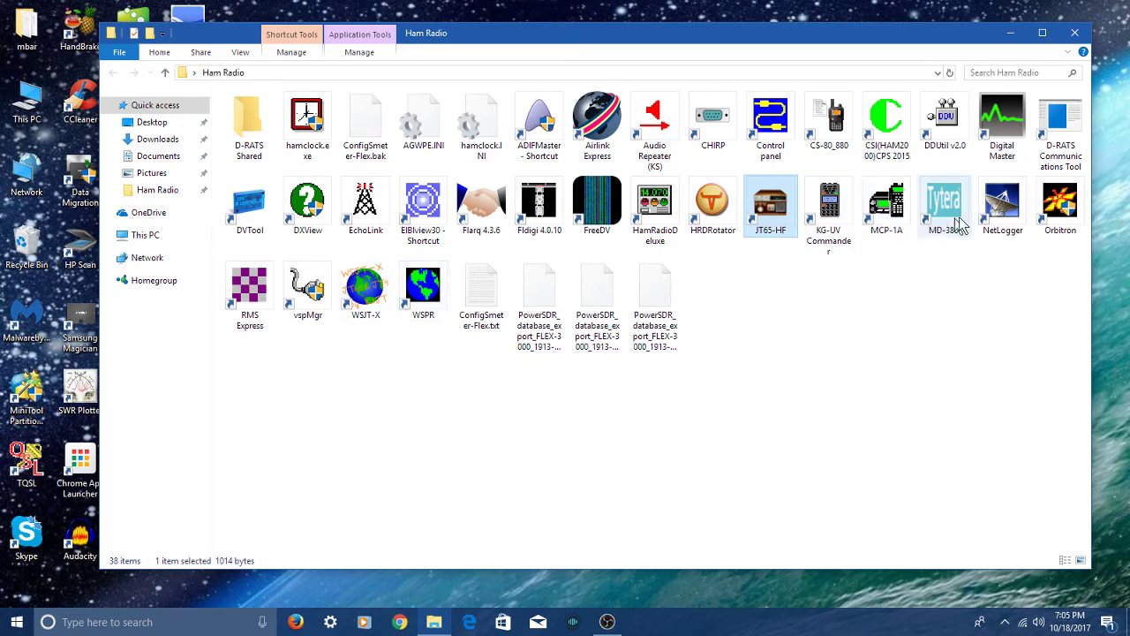
- Open NetLogger from the Ham Radio folder and look through its list of nets in progress
left_click(1005, 205)
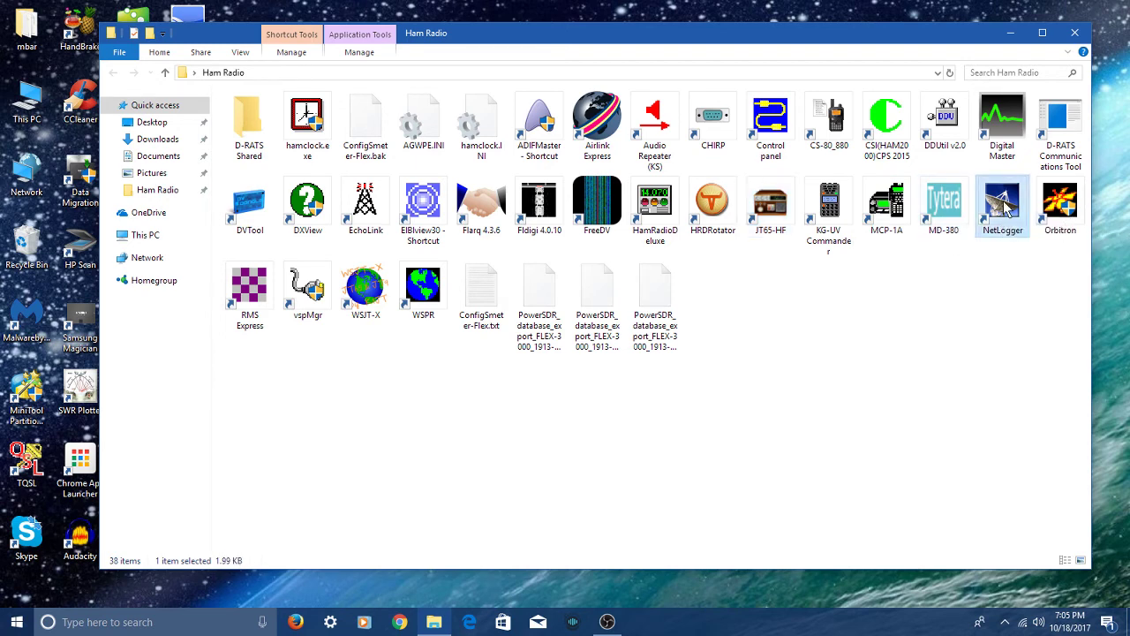
double_click(1007, 205)
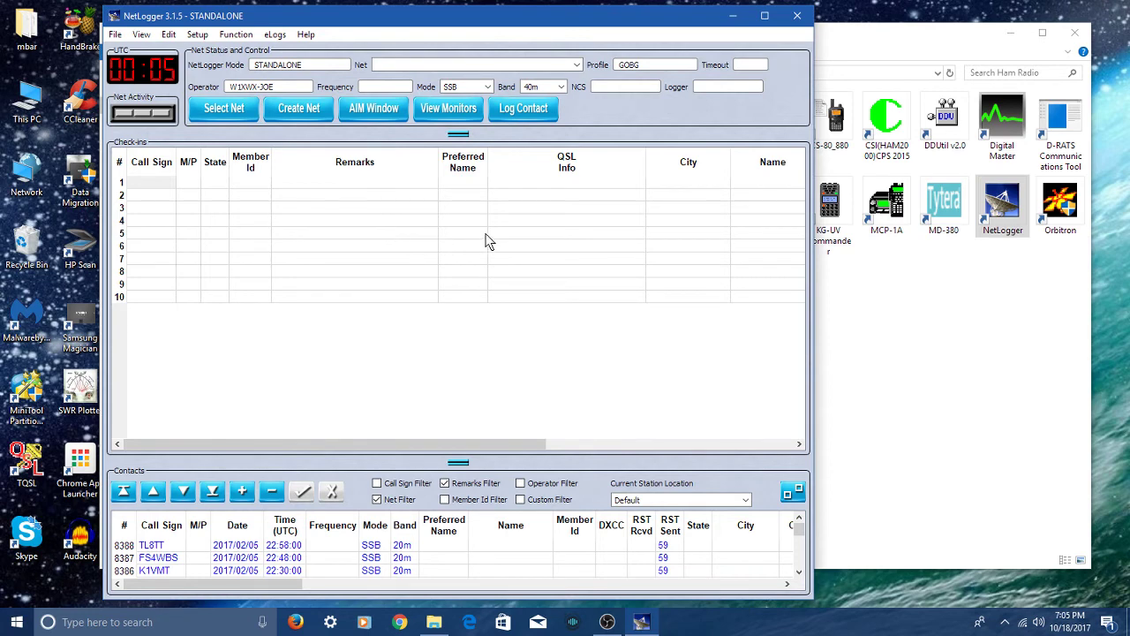
left_click(205, 115)
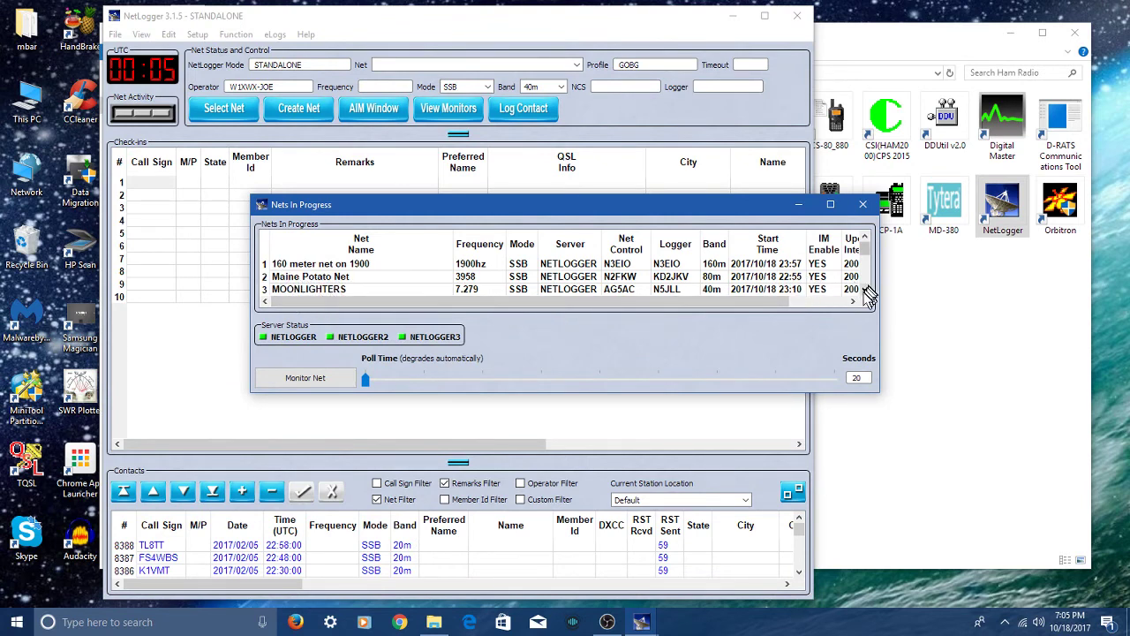
left_click(865, 292)
left_click(865, 292)
left_click(864, 292)
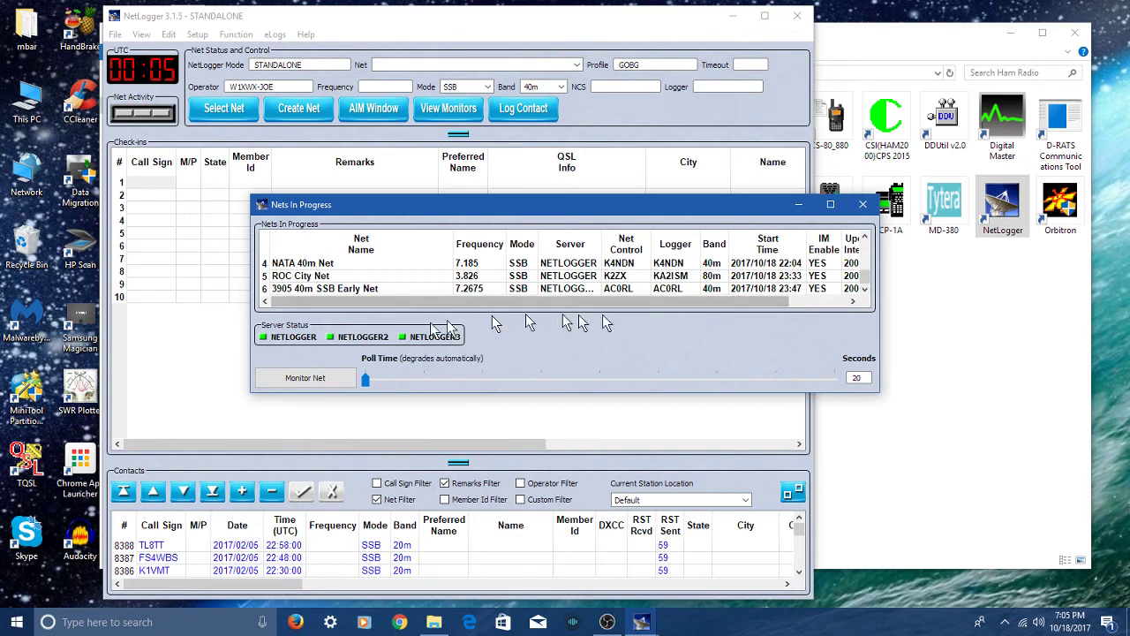
left_click(865, 238)
left_click(865, 239)
left_click(865, 238)
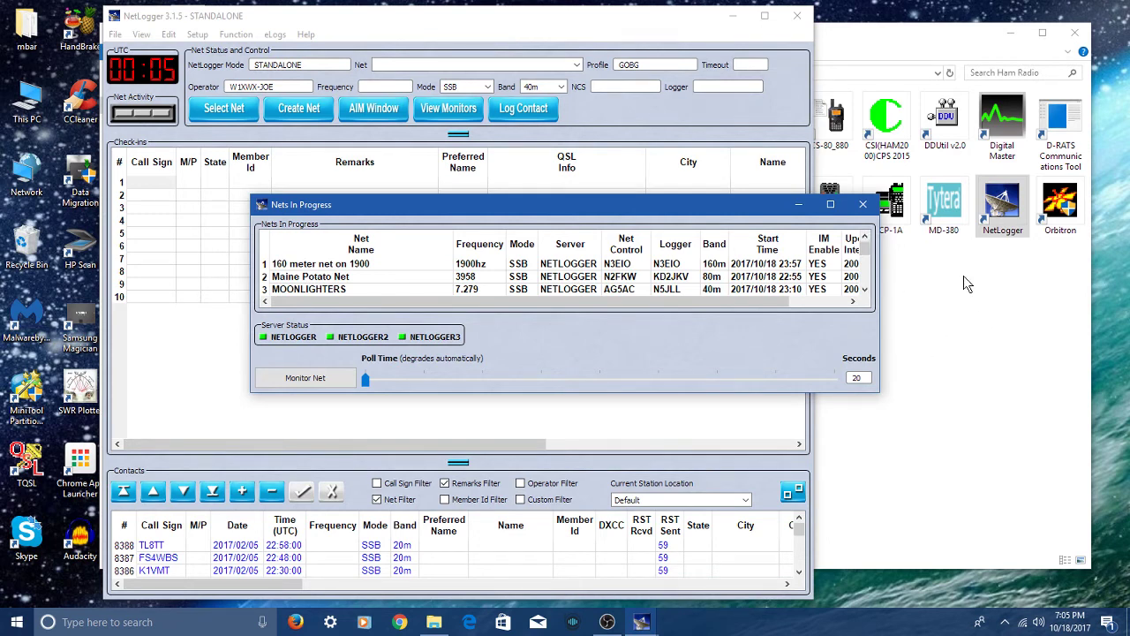
- Monitor the 160 meter net on 1900 and open its AIM window
left_click(329, 264)
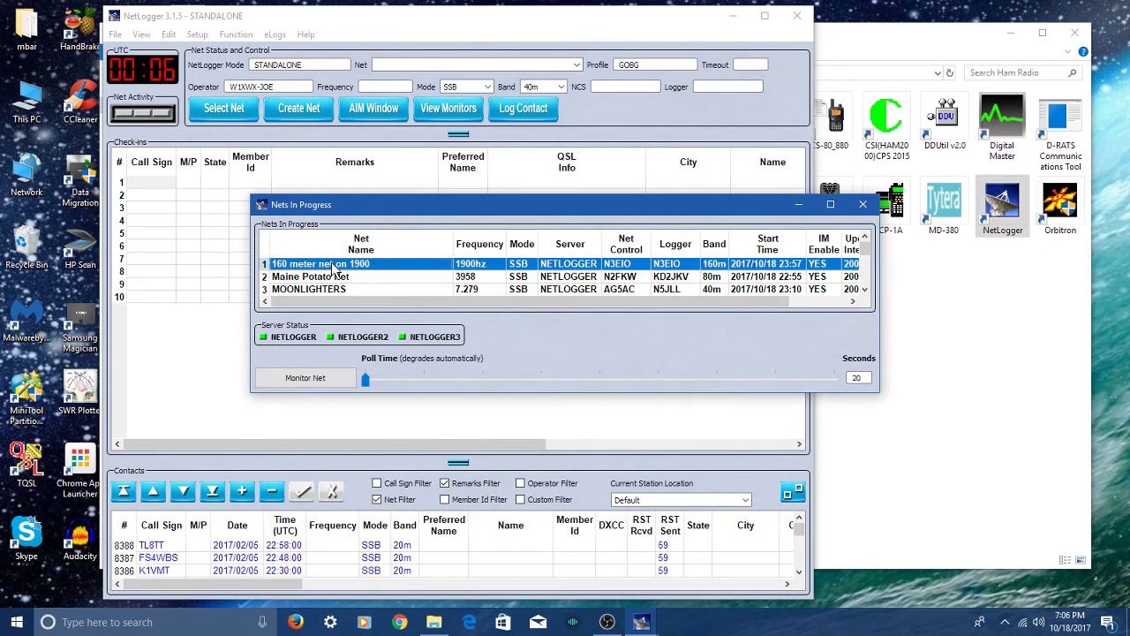
left_click(333, 380)
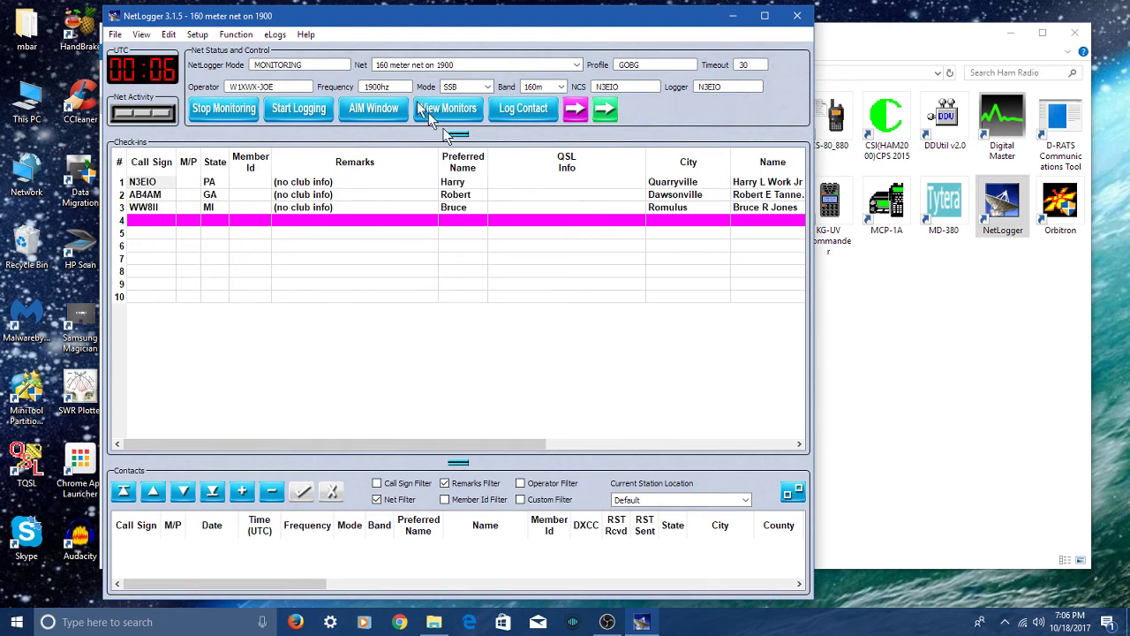
left_click(371, 110)
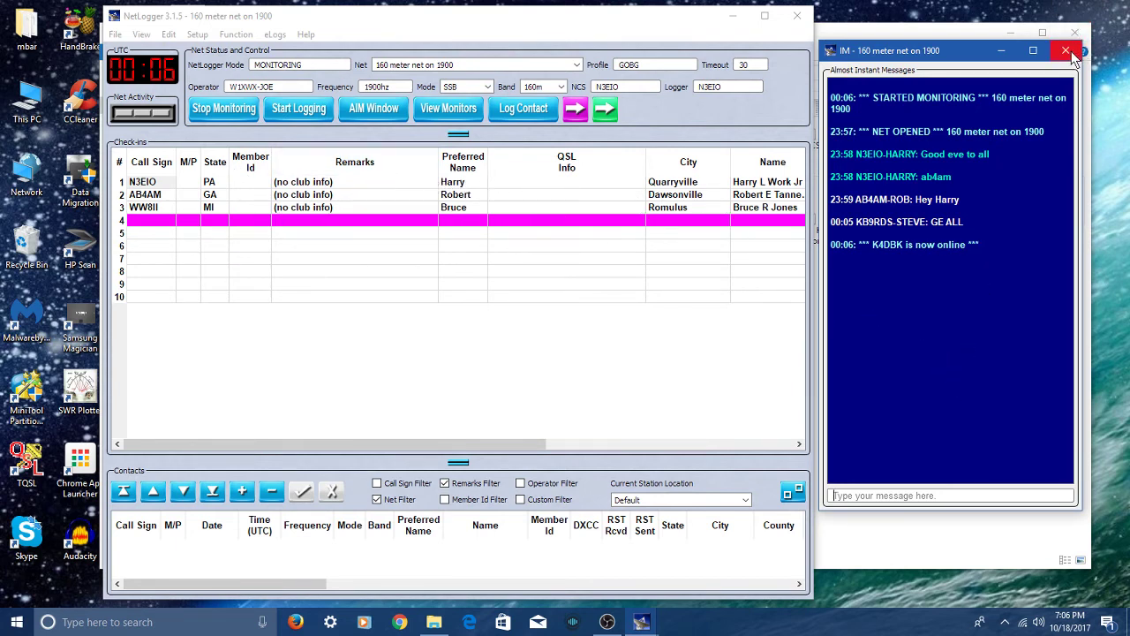
- Stop monitoring the 160 meter net, monitor ROC City Net instead and look through its check-ins
left_click(236, 113)
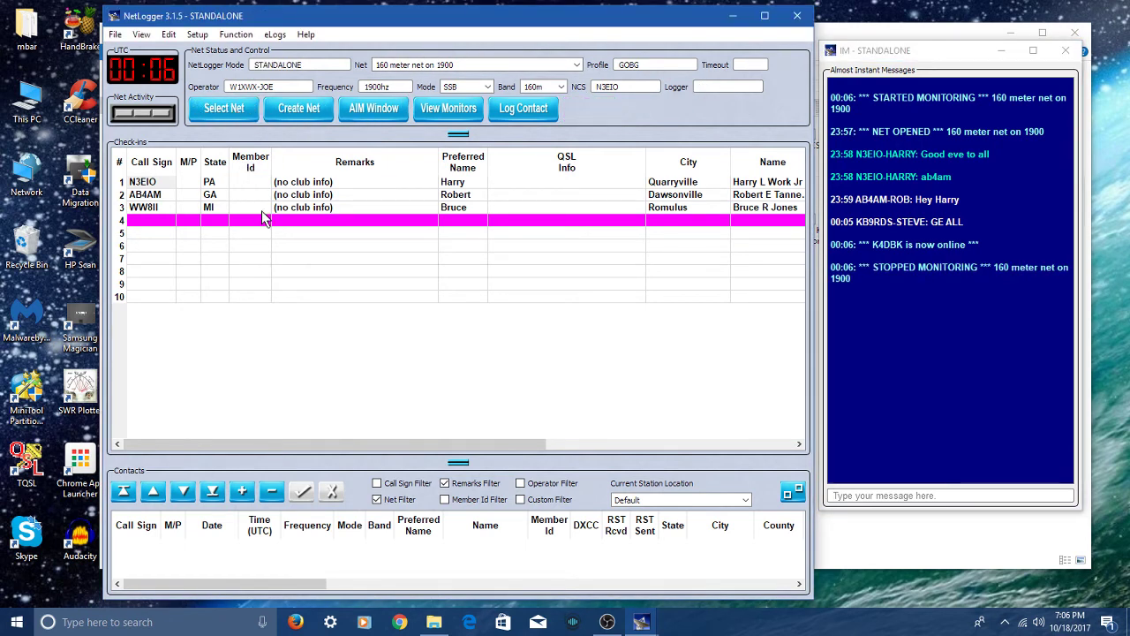
left_click(226, 112)
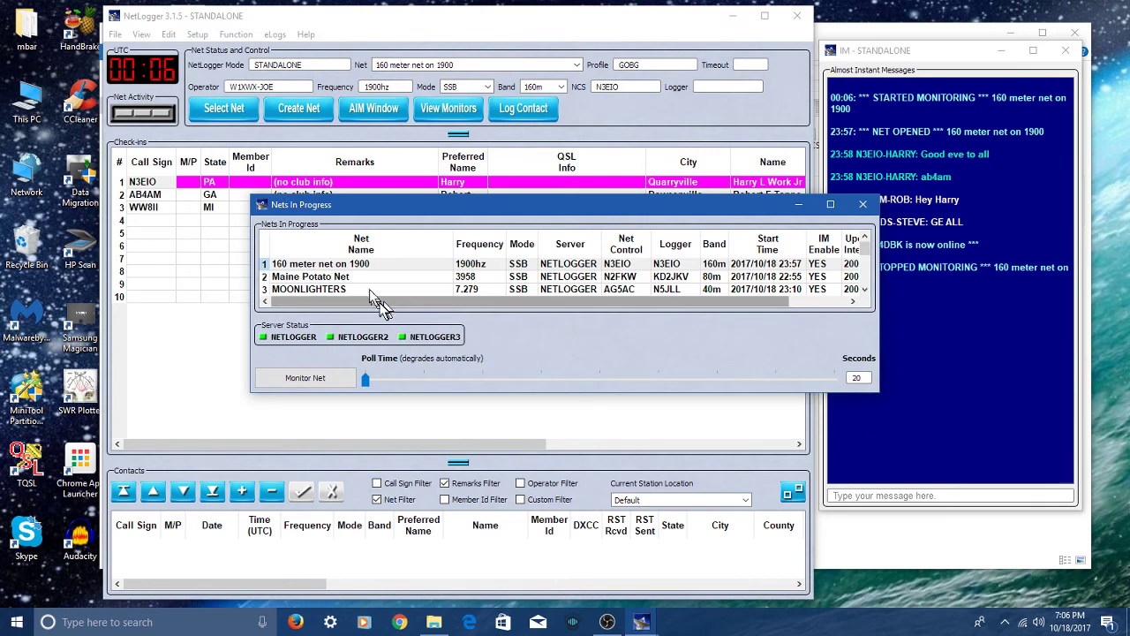
scroll(382, 273, "down", 1)
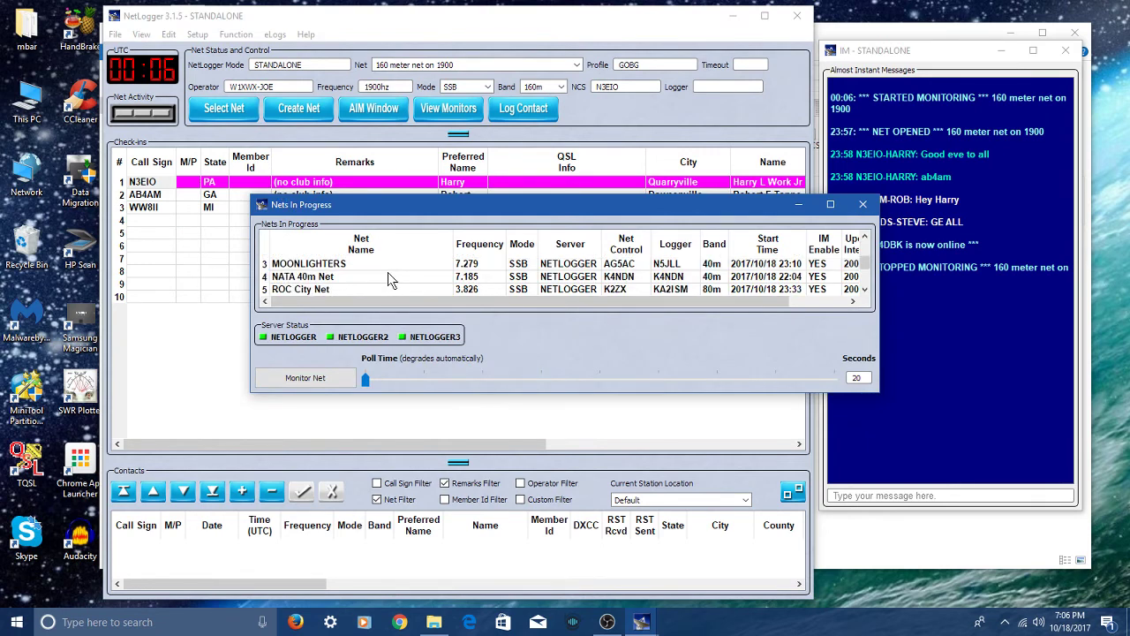
scroll(375, 281, "down", 1)
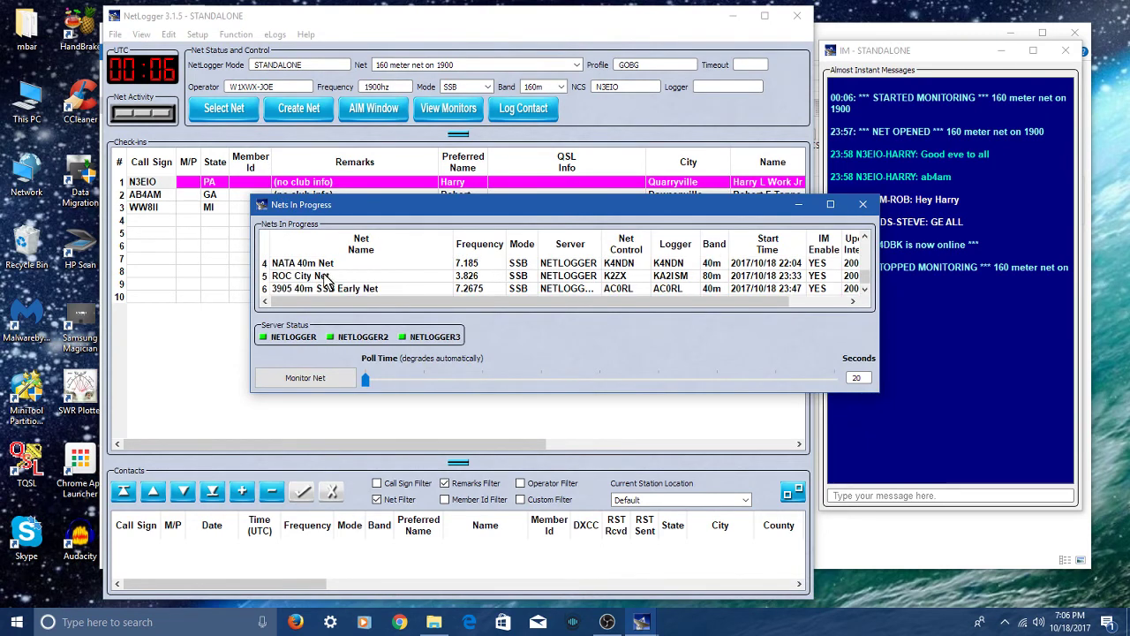
left_click(326, 279)
left_click(327, 378)
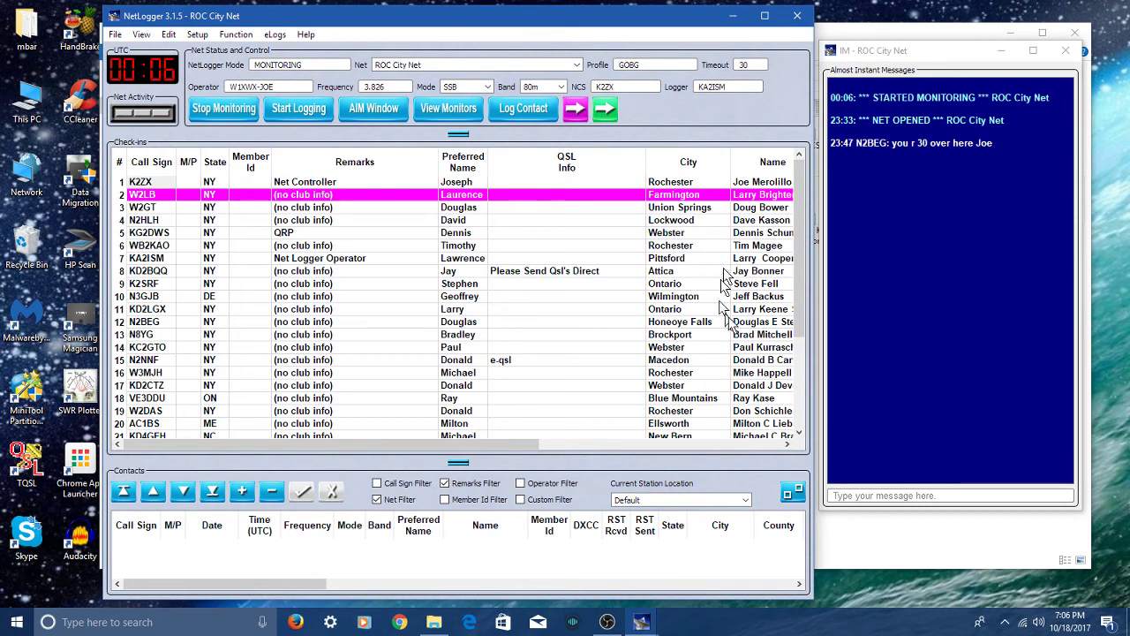
scroll(799, 428, "down", 3)
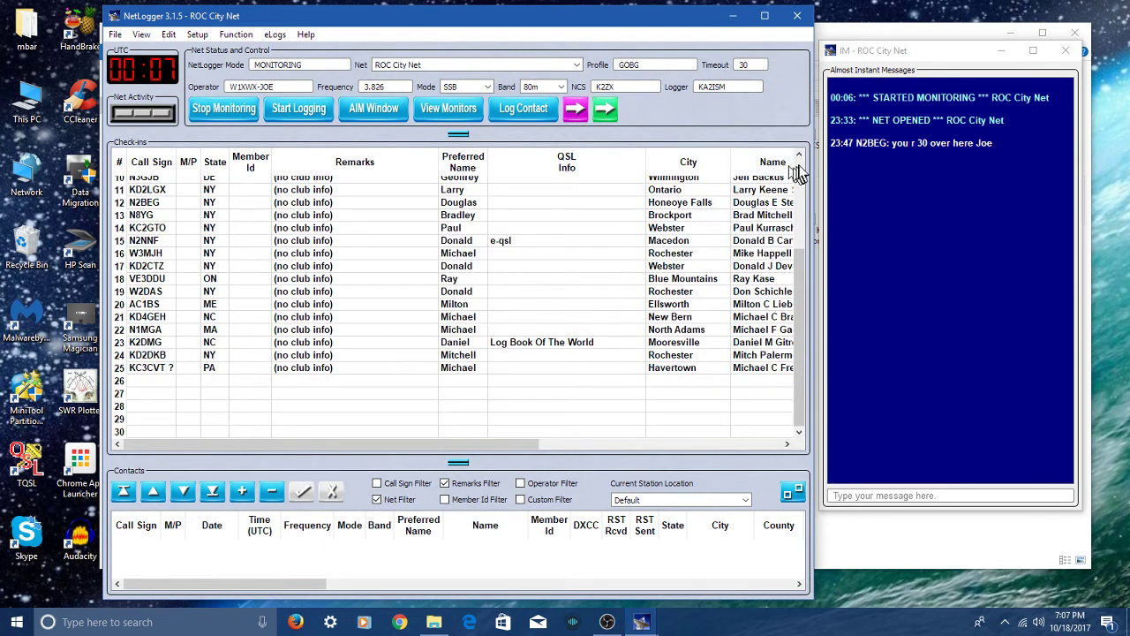
scroll(802, 170, "up", 3)
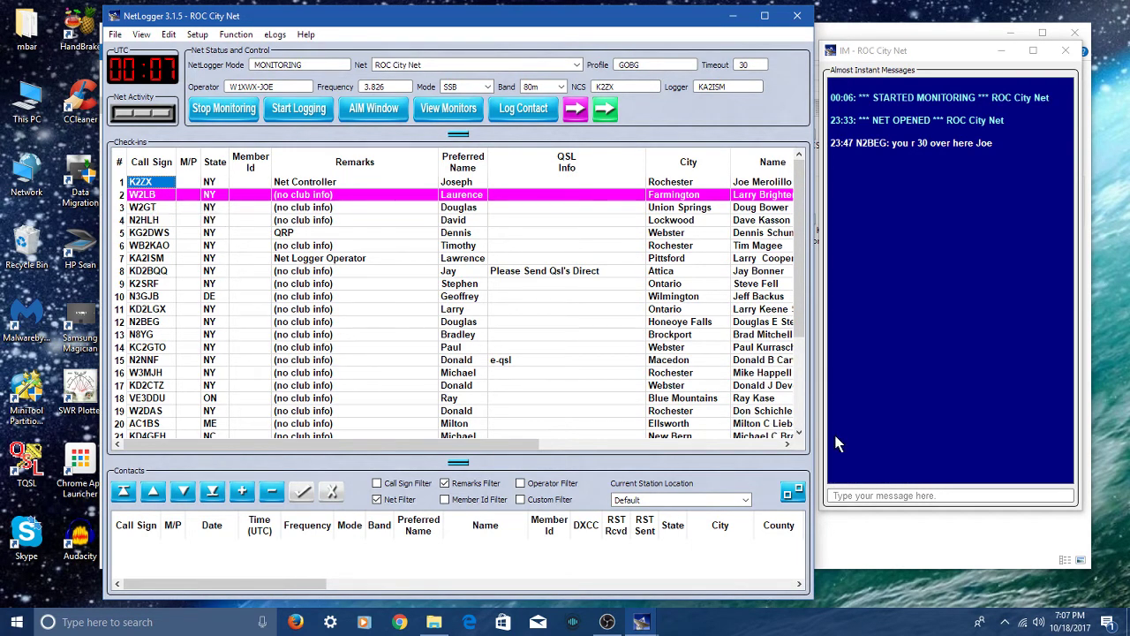
scroll(800, 430, "down", 3)
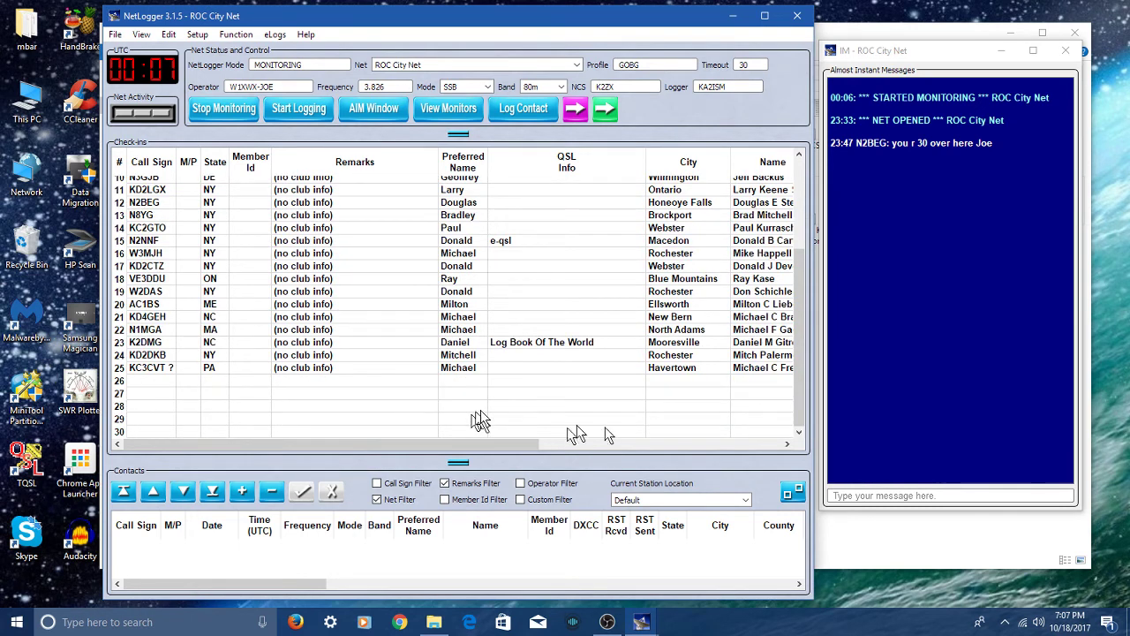
scroll(798, 172, "up", 3)
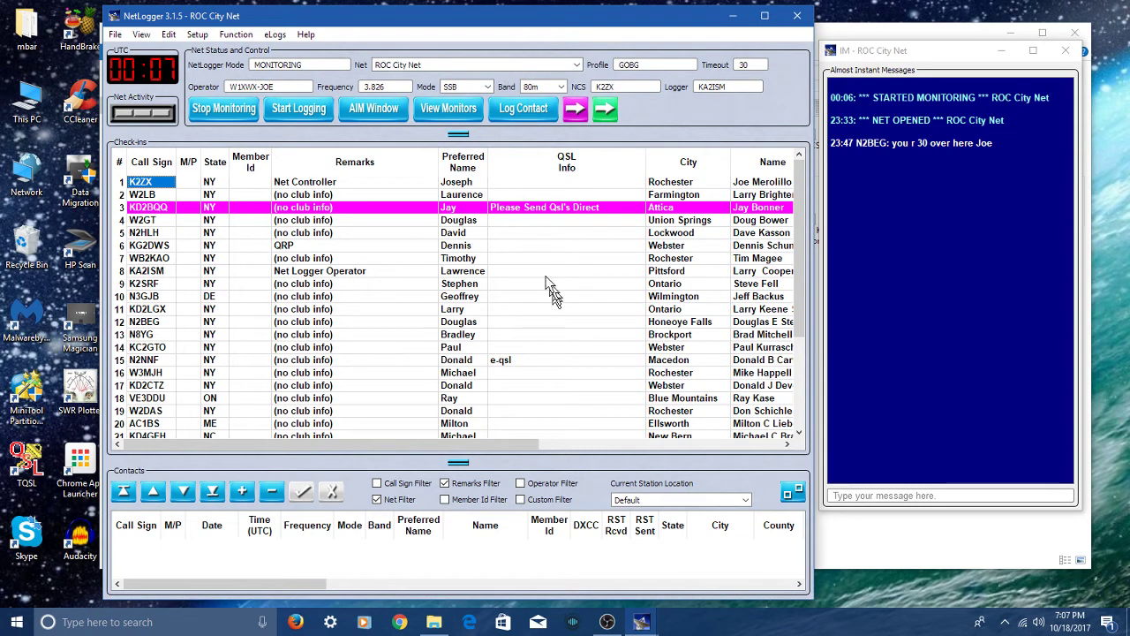
- Close the instant messages window of ROC City Net and exit NetLogger
left_click(870, 496)
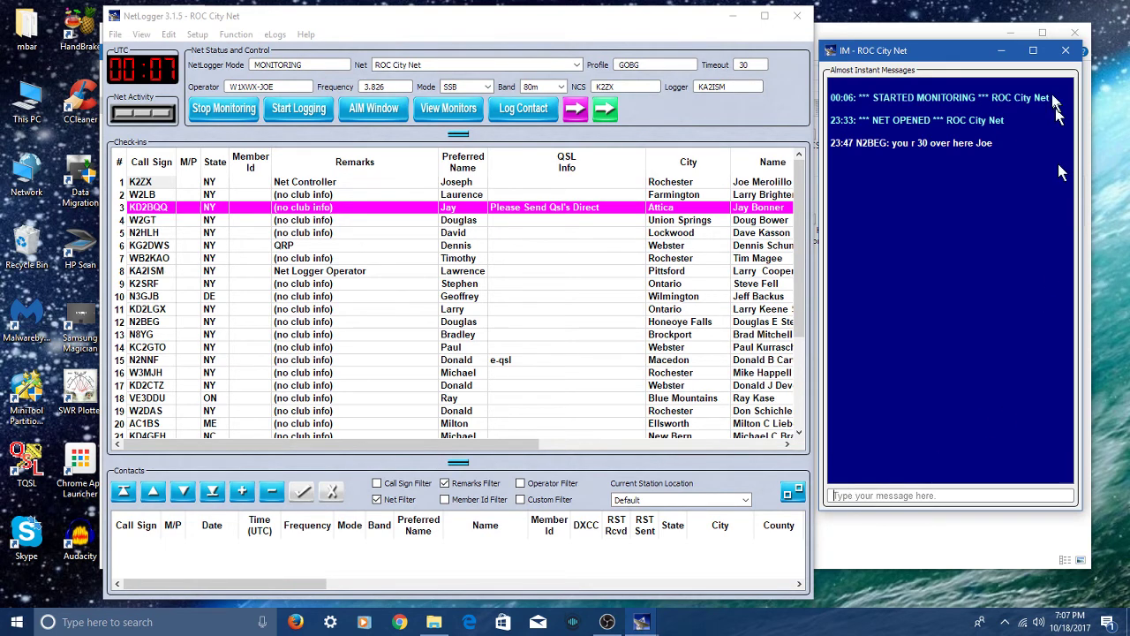
left_click(1072, 47)
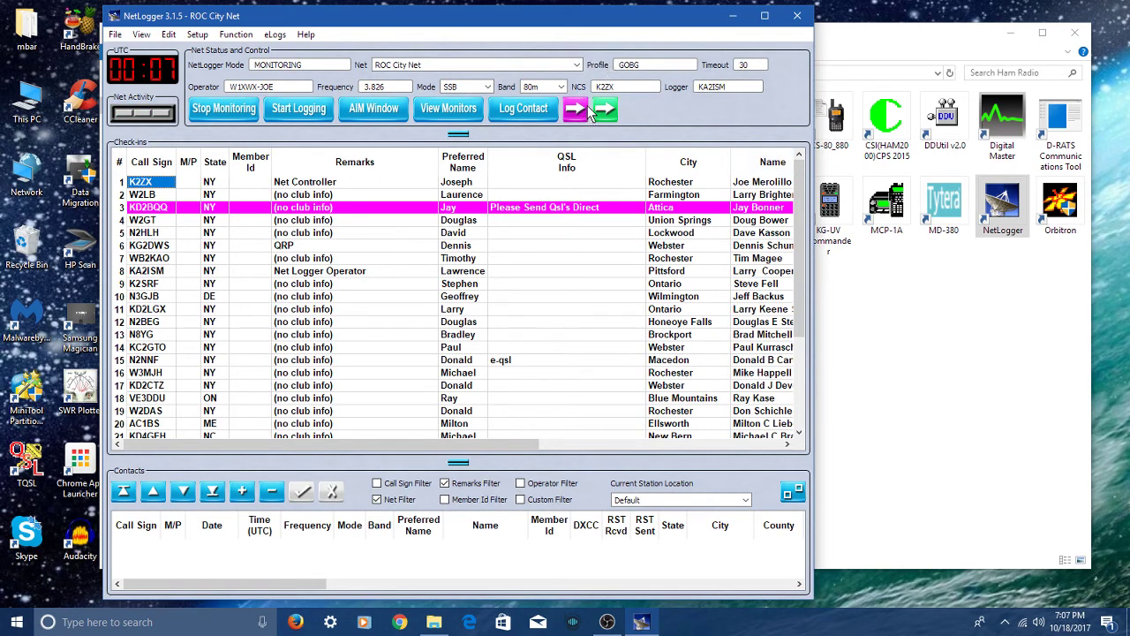
left_click(797, 18)
left_click(695, 322)
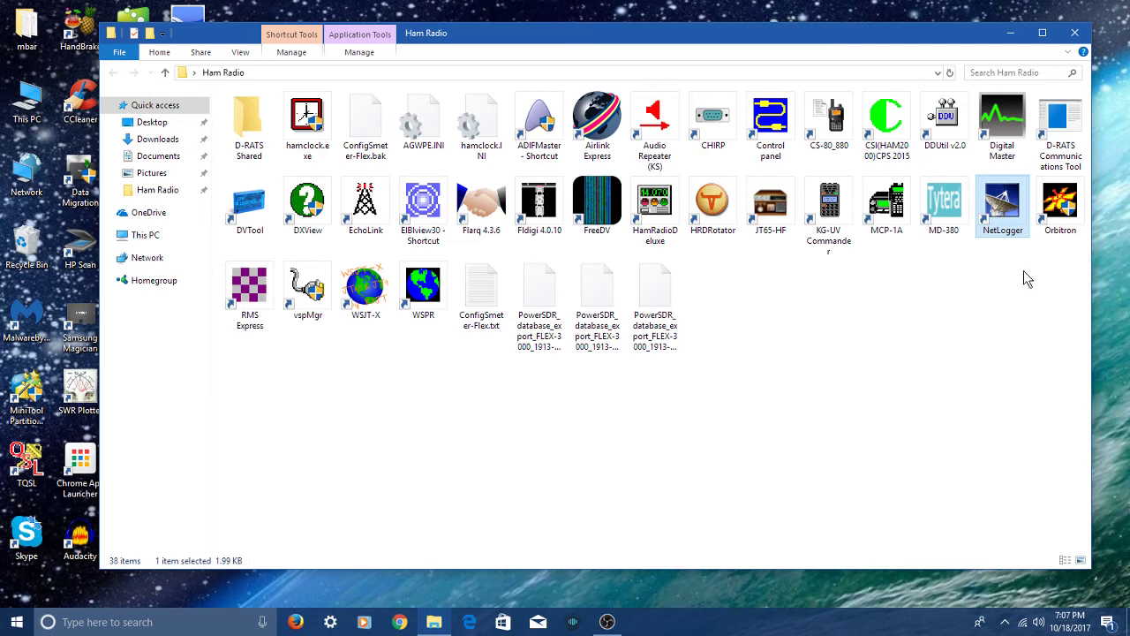
- Open Orbitron from the Ham Radio folder and view the orbits of CUBEBUG-2, CUBESAT XI-V and CUBESAT XI-IV, also selecting FUNCUBE-1
left_click(1064, 203)
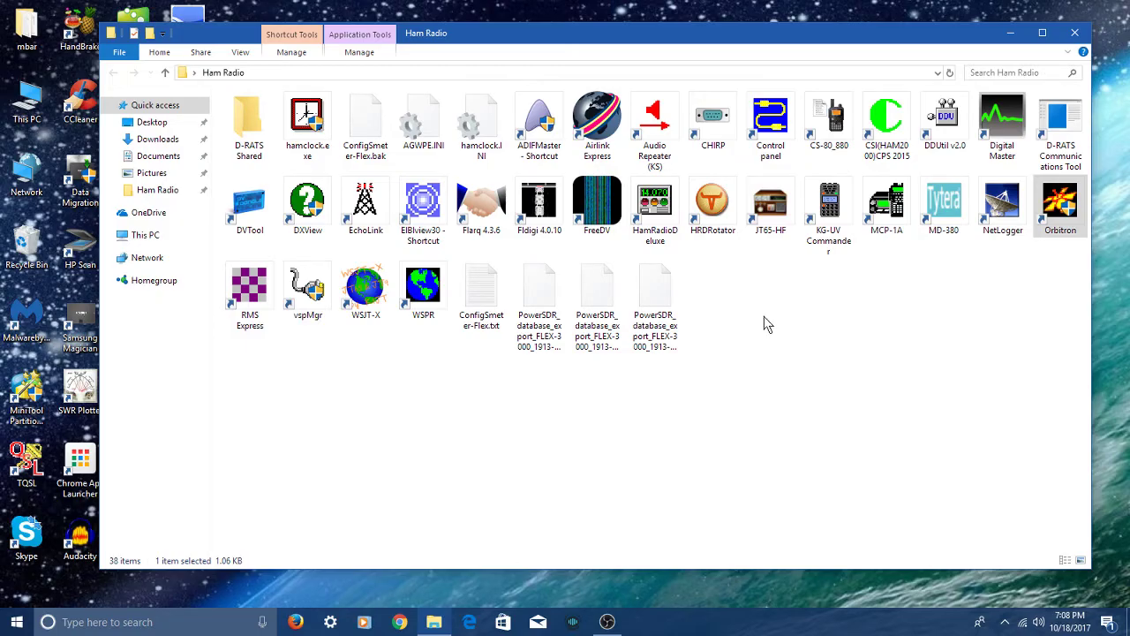
key("Return")
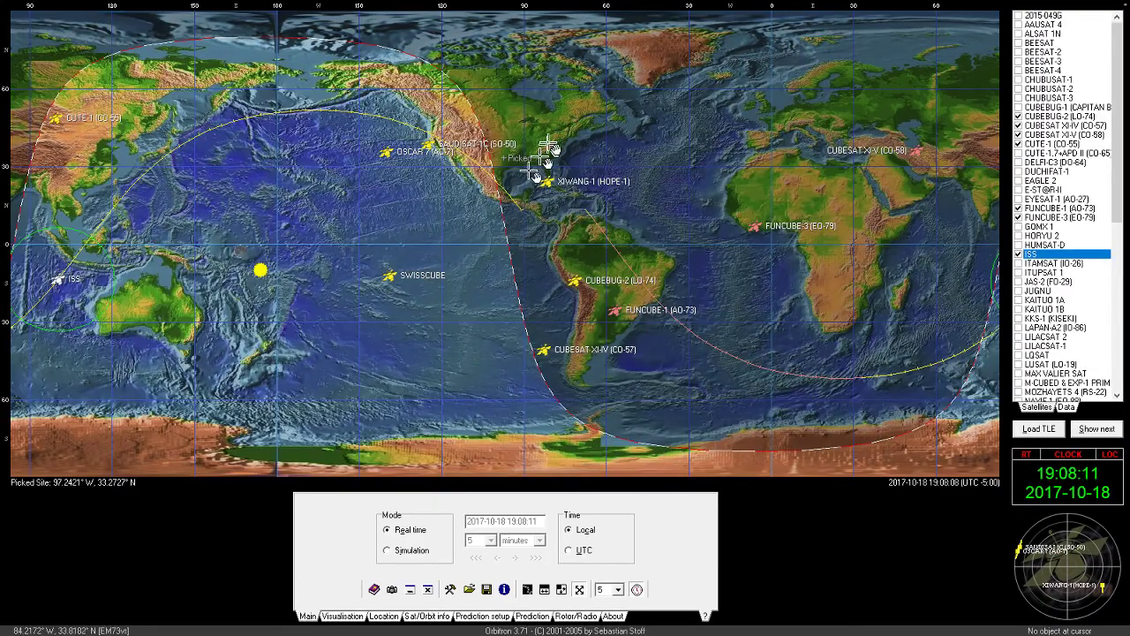
left_click(575, 280)
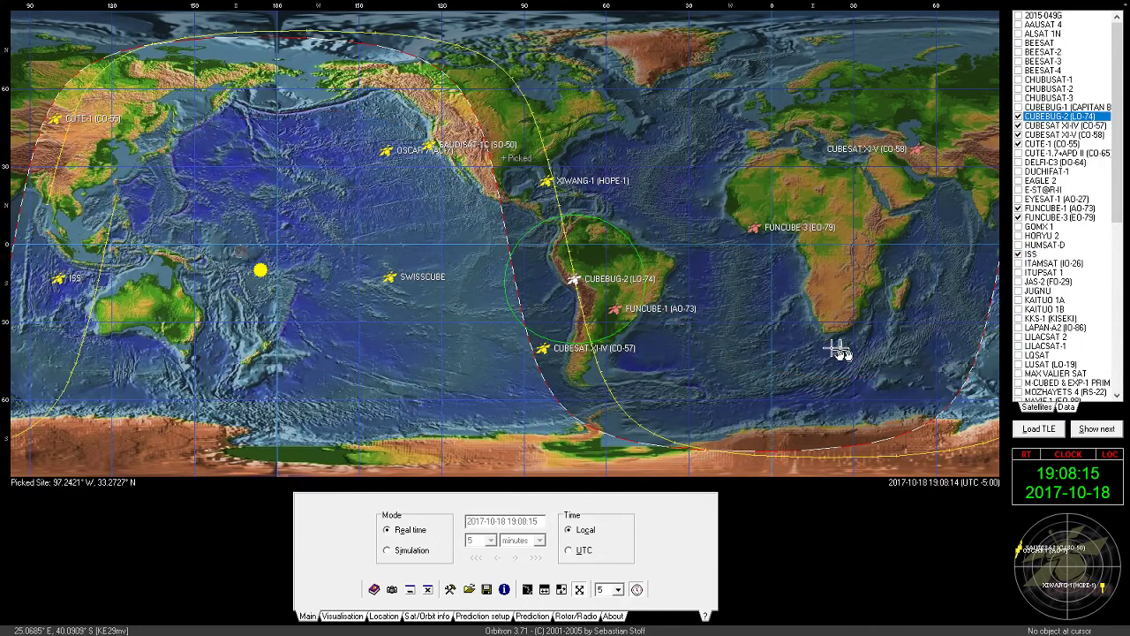
left_click(615, 308)
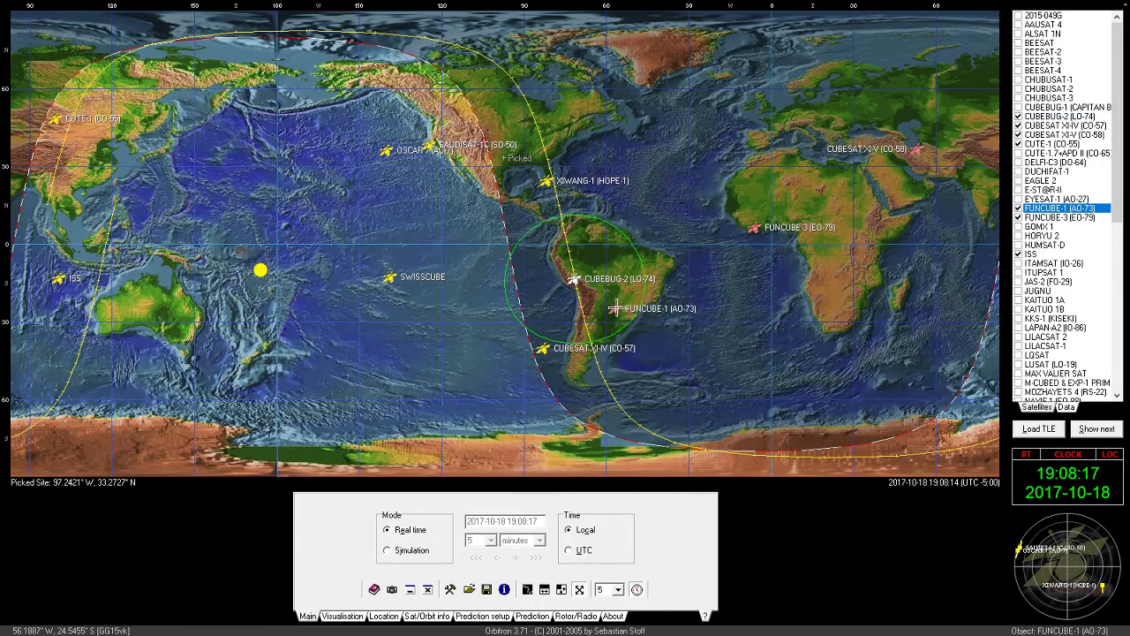
left_click(541, 349)
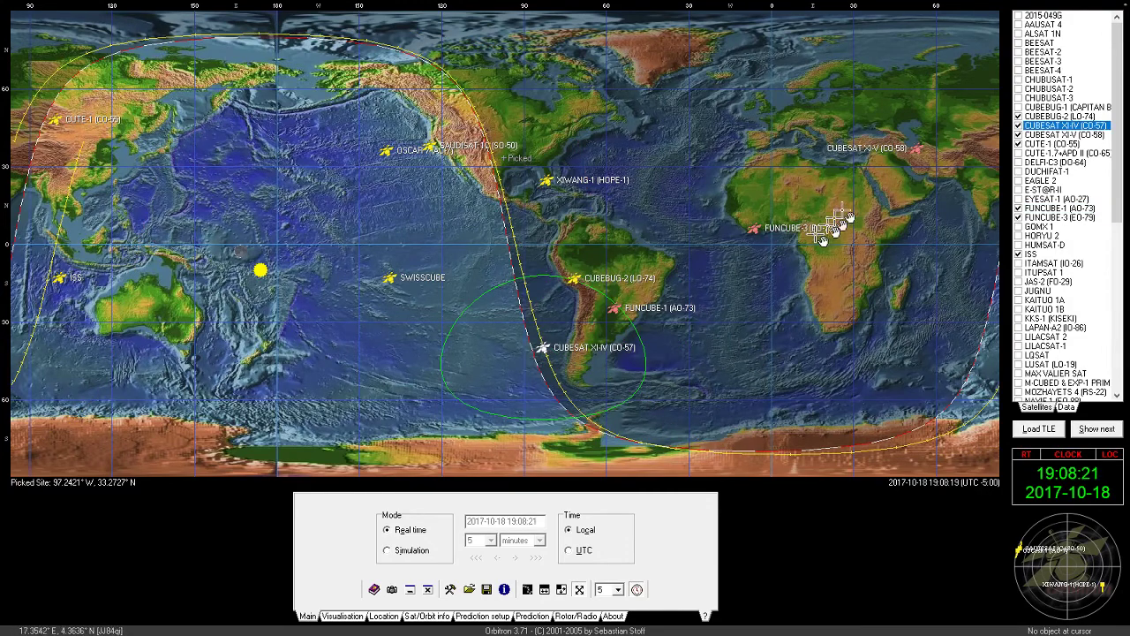
left_click(918, 164)
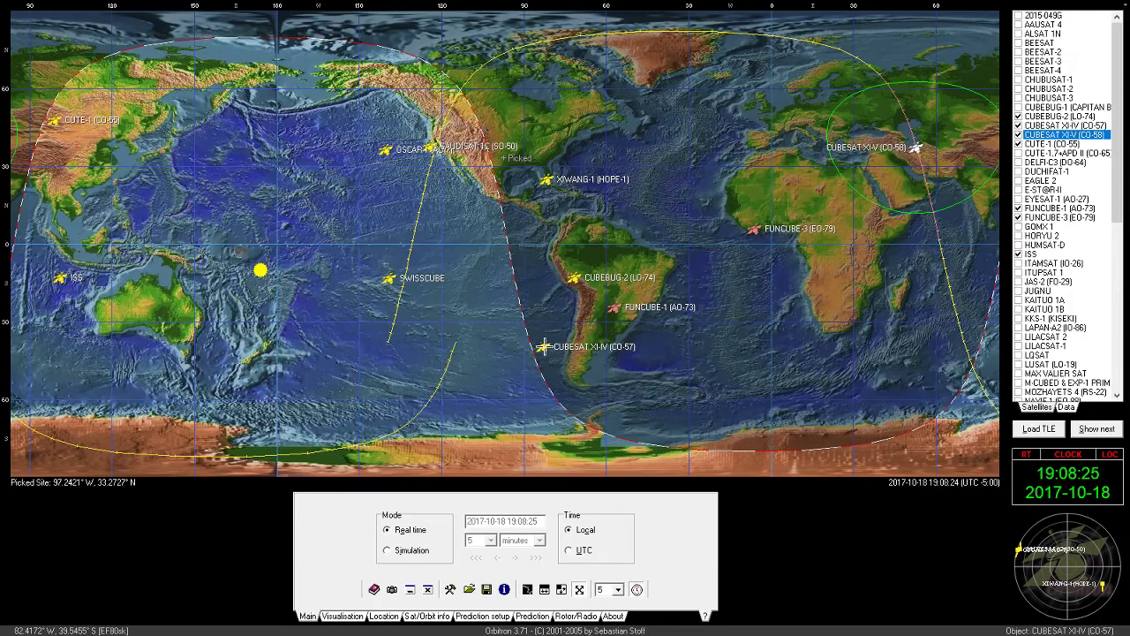
left_click(541, 347)
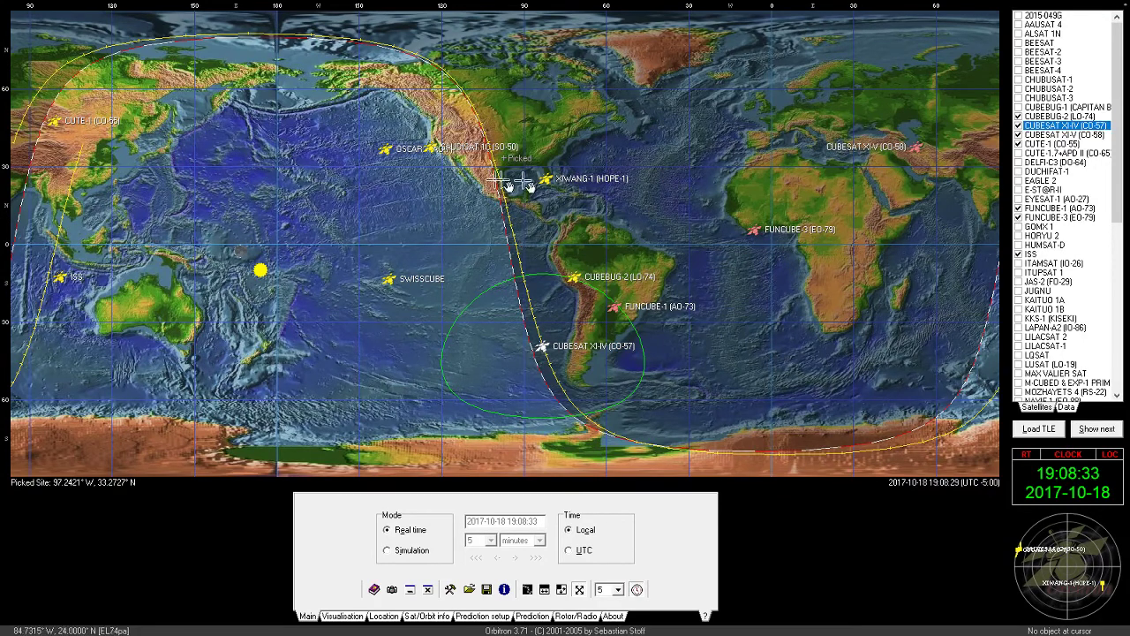
- Compare the orbit and footprint of the ISS with those of CUBESAT XI-IV on the map, and exit Orbitron
left_click(60, 276)
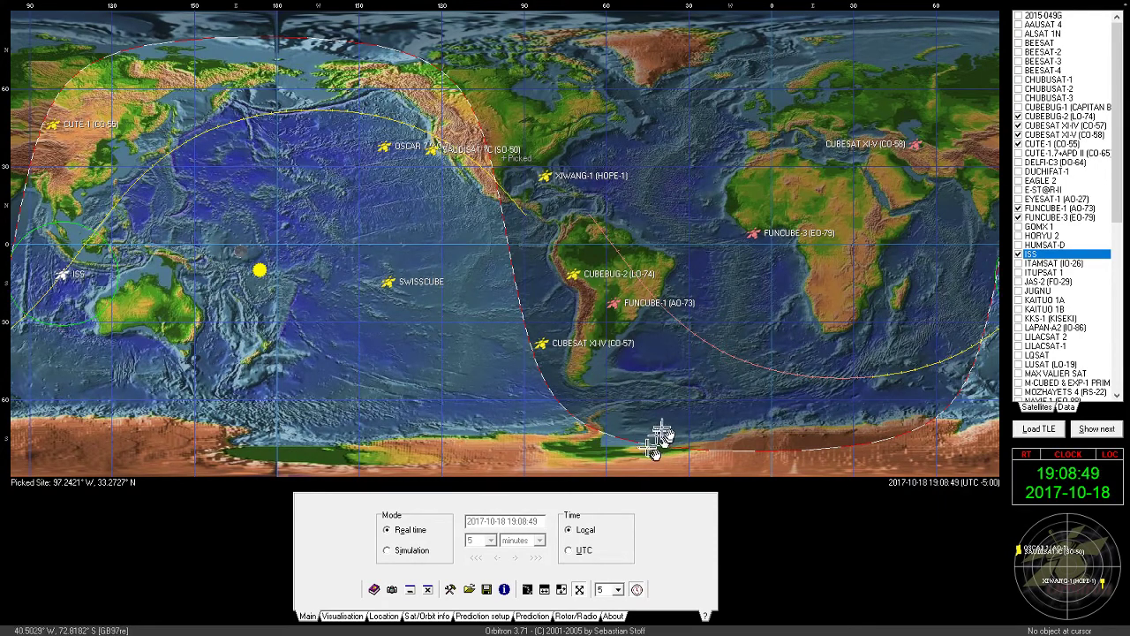
left_click(533, 345)
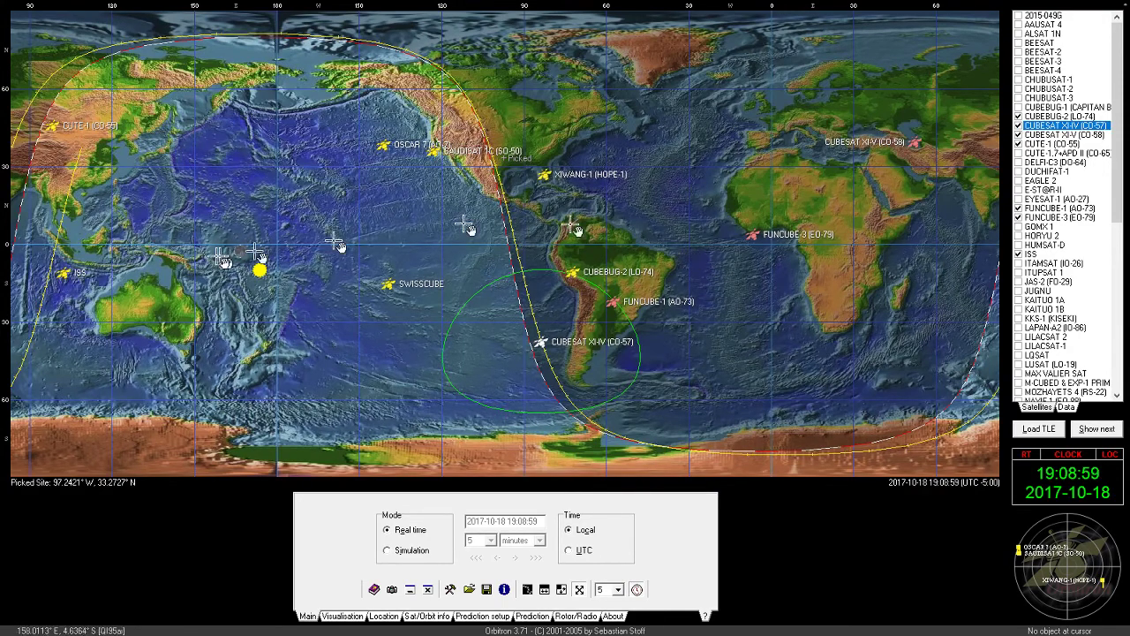
left_click(62, 274)
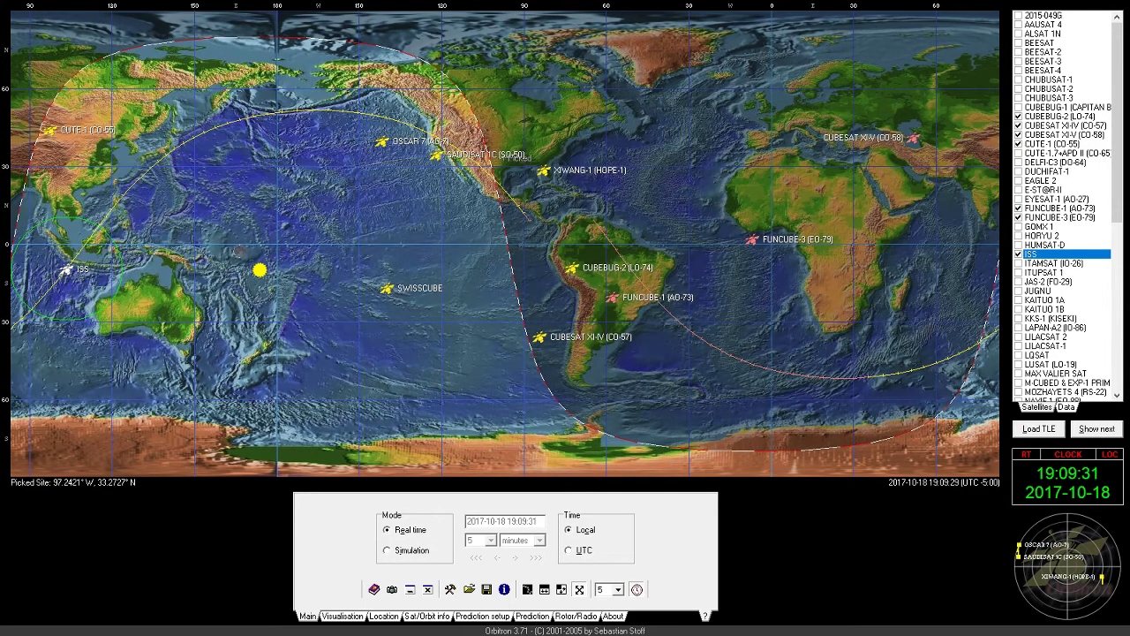
key("alt+F4")
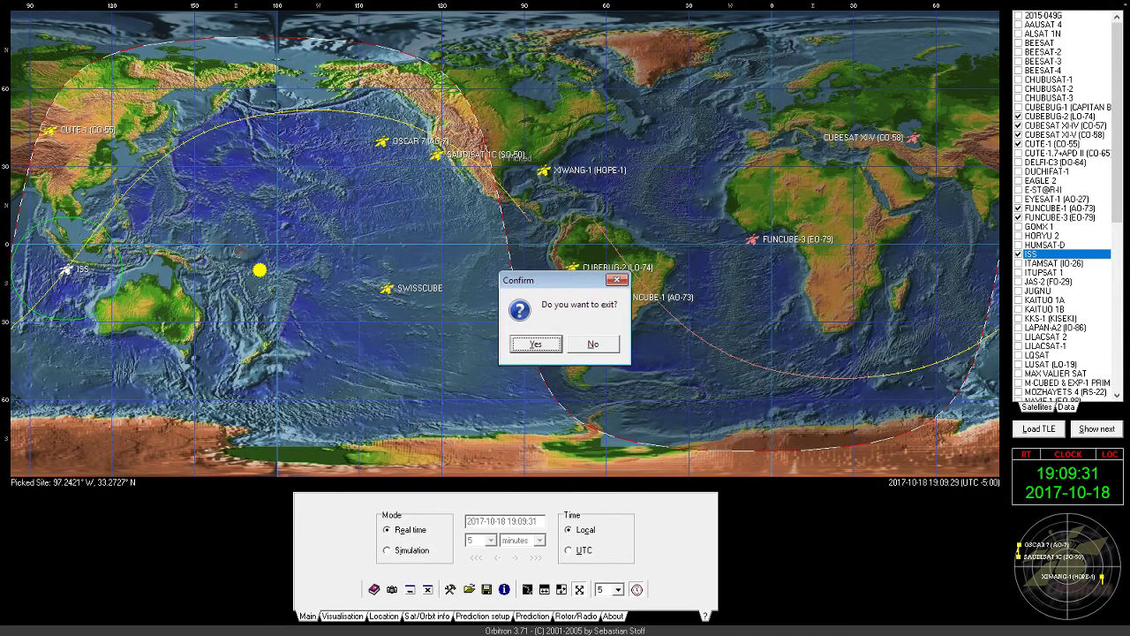
left_click(542, 344)
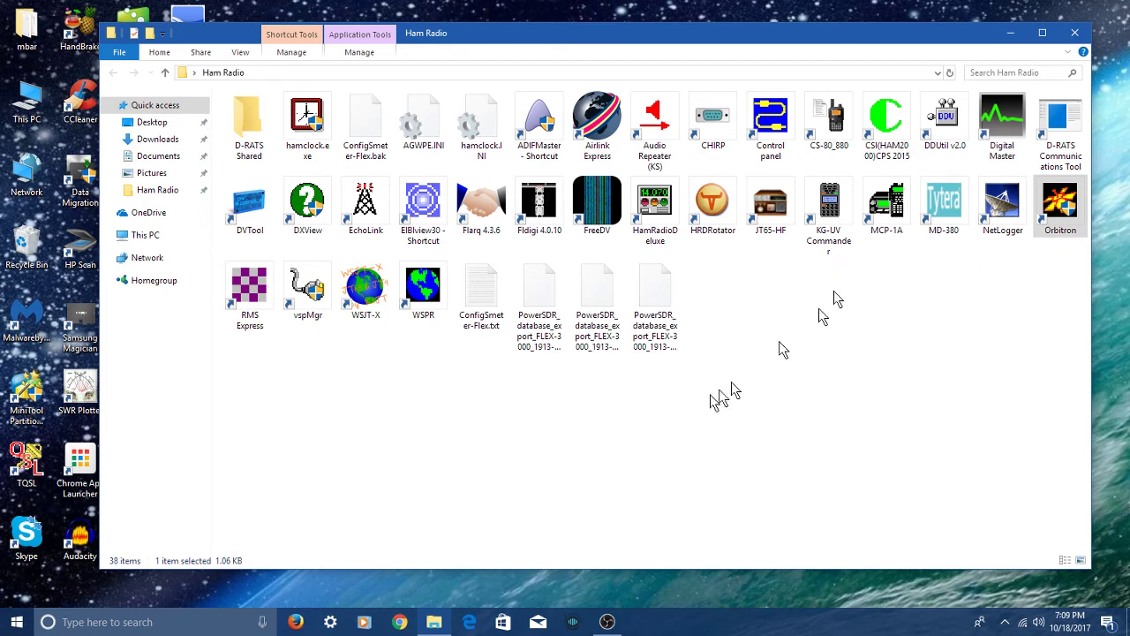
- Open RMS Express from the Ham Radio folder, reposition the Winlink Express window to view its mail folders, and exit it
left_click(259, 297)
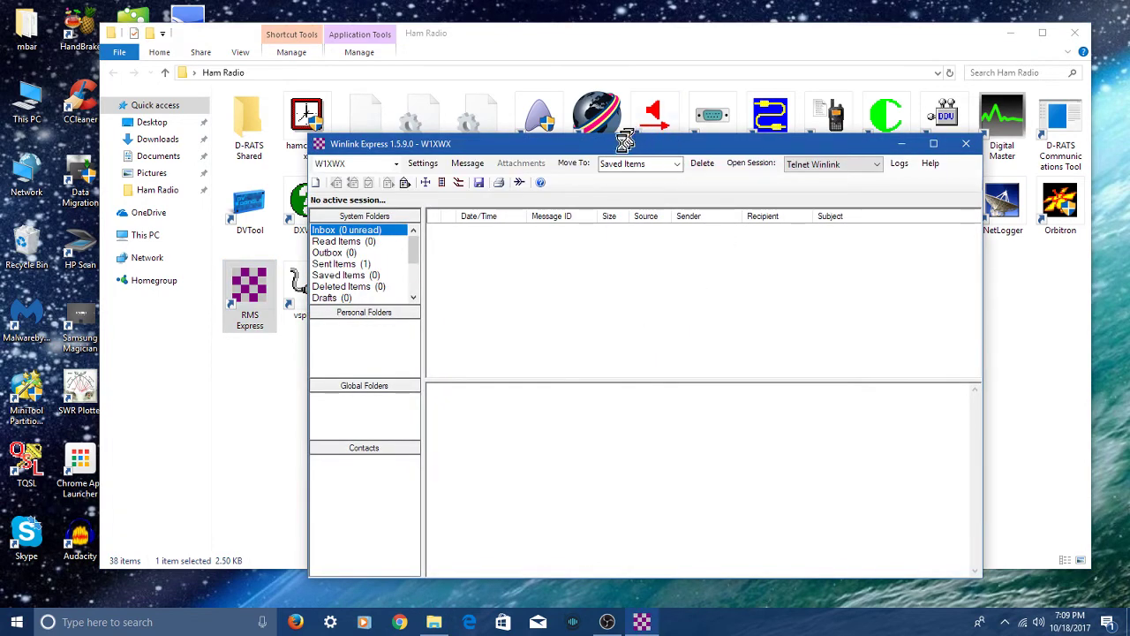
left_click_drag(623, 150, 606, 61)
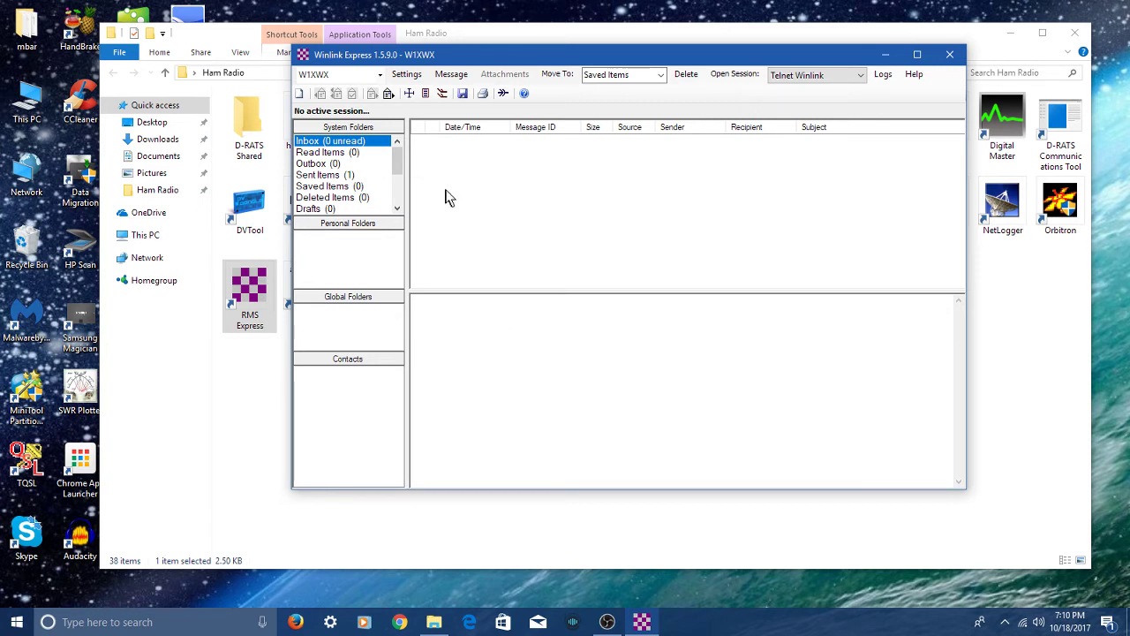
left_click(950, 53)
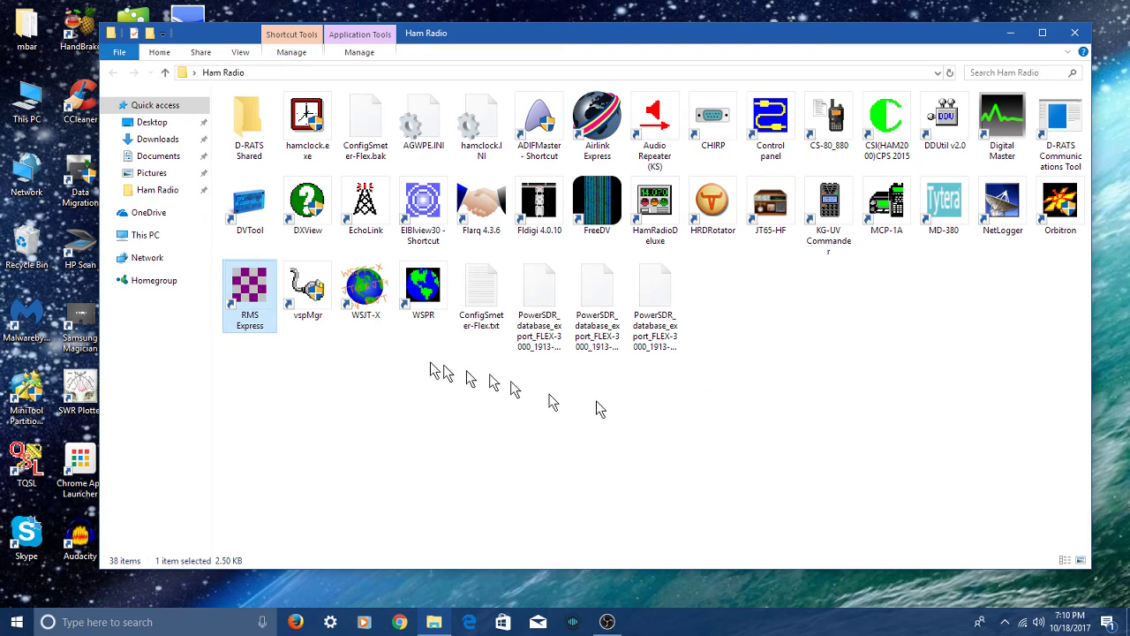
- Open WSJT-X from the Ham Radio folder, try to choose the JT9+JT65 mode and cancel reconfiguring the radio interface
double_click(378, 299)
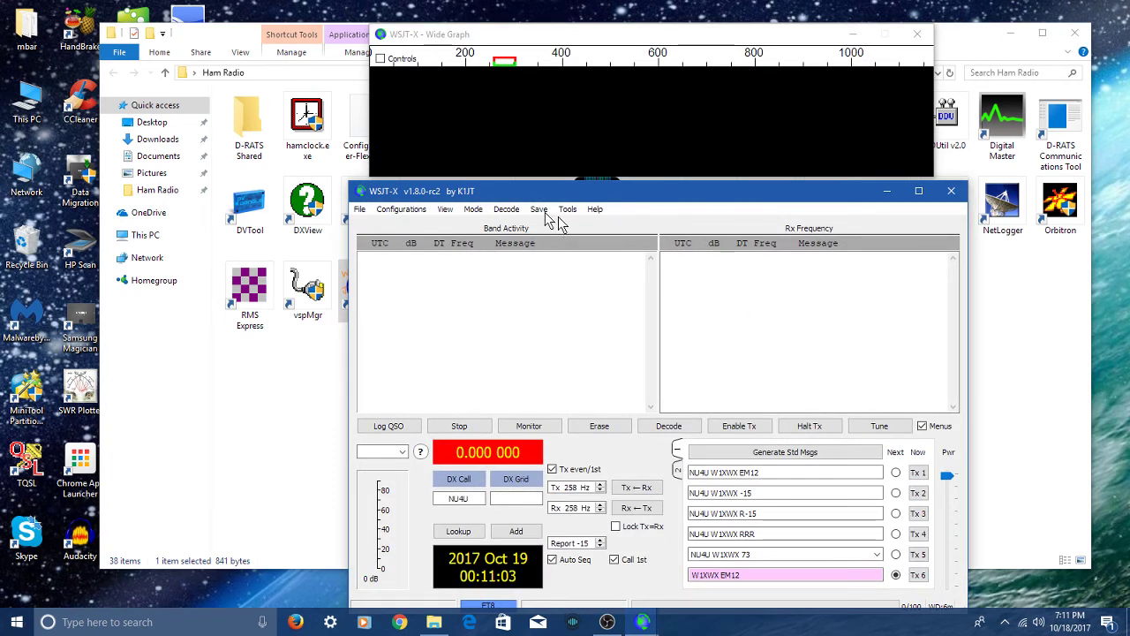
left_click(474, 210)
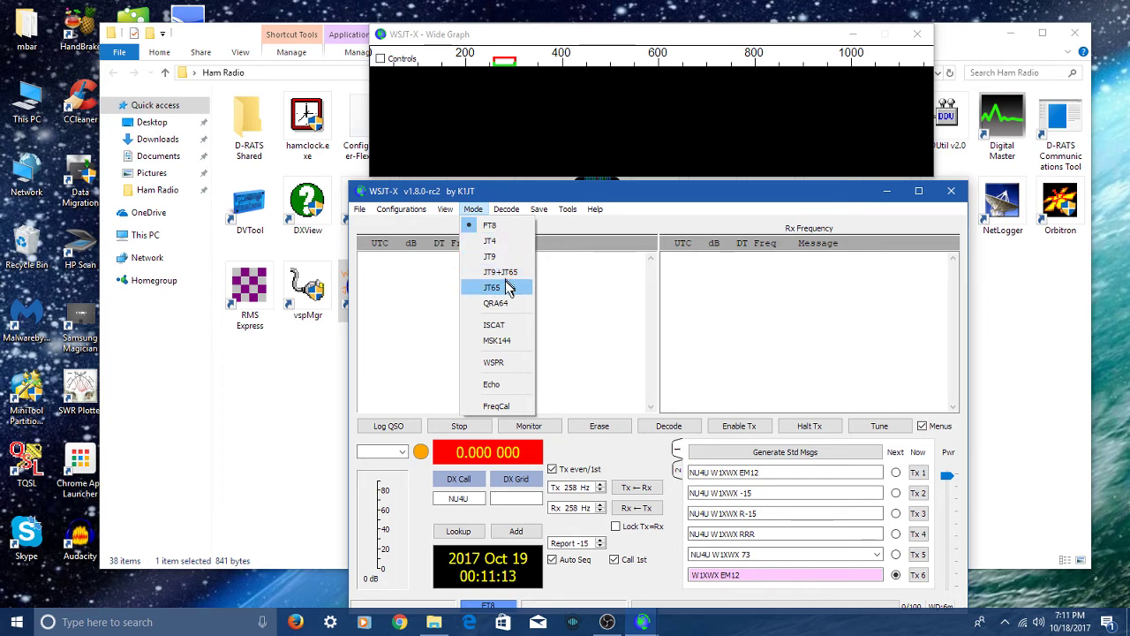
left_click(508, 273)
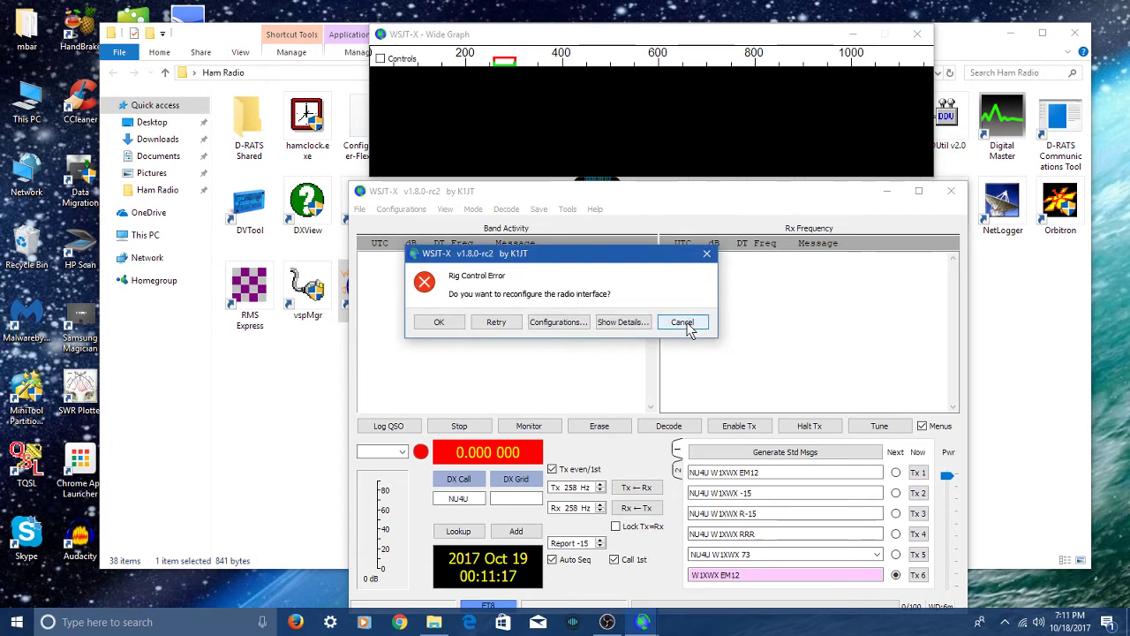
left_click(690, 324)
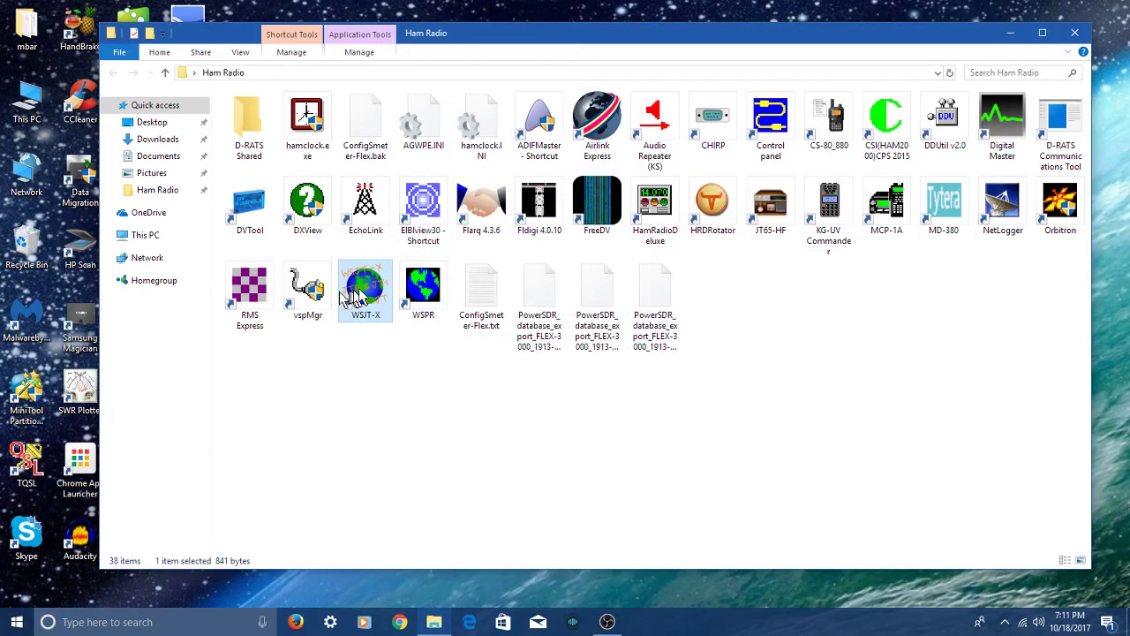
- Open WSJT-X again, choose the FT8 mode, accept reconfiguring the radio interface and move the radio Settings window out of the way
double_click(362, 294)
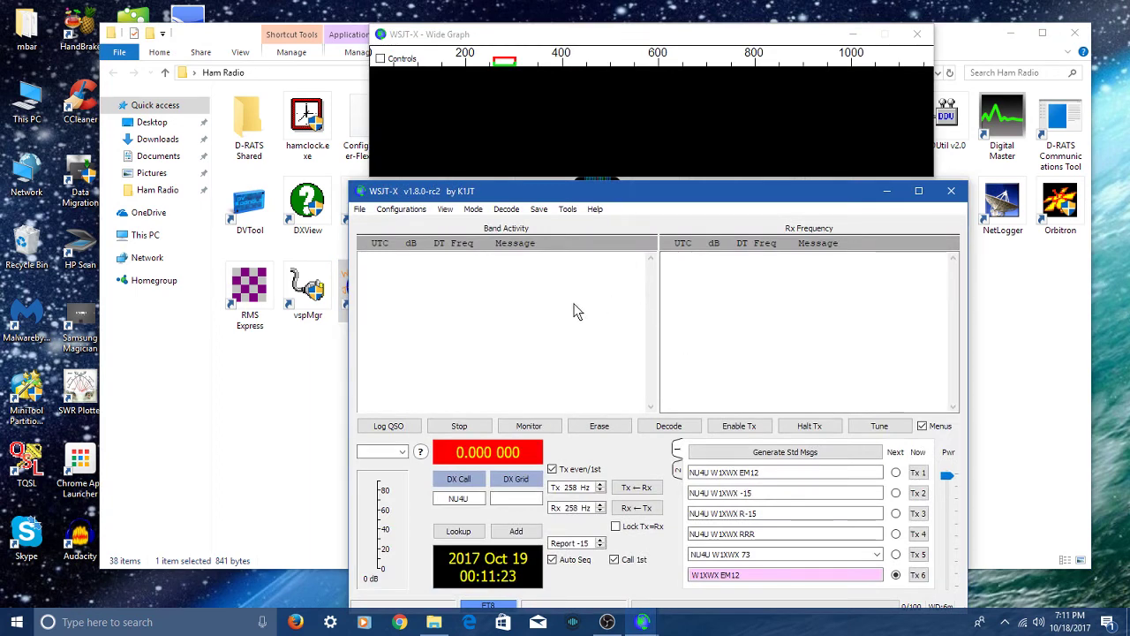
left_click(473, 210)
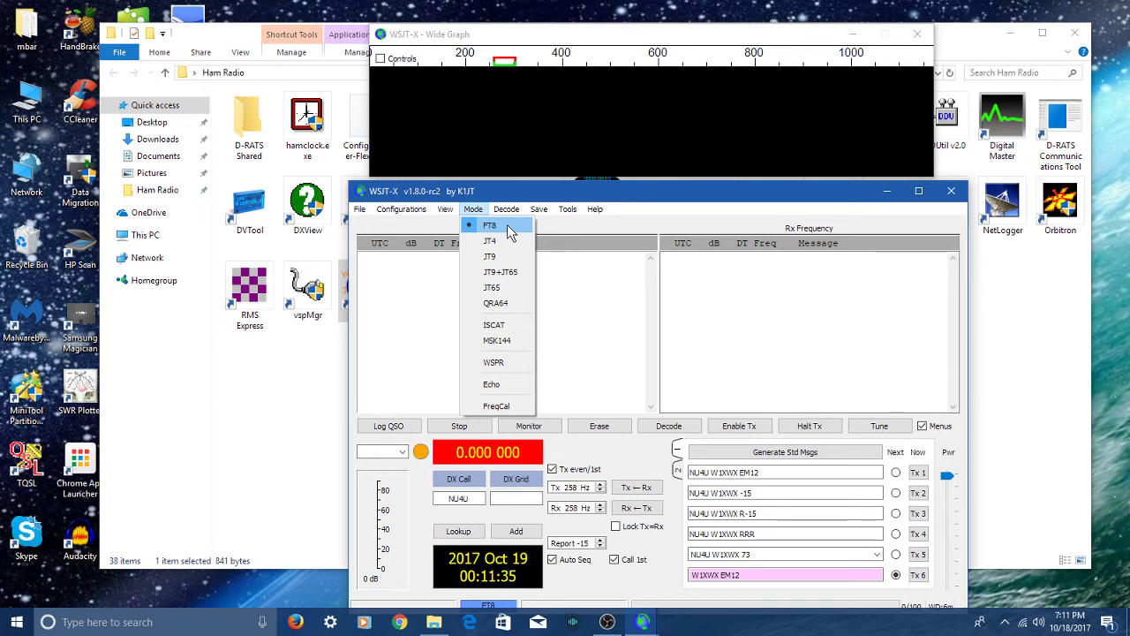
left_click(491, 226)
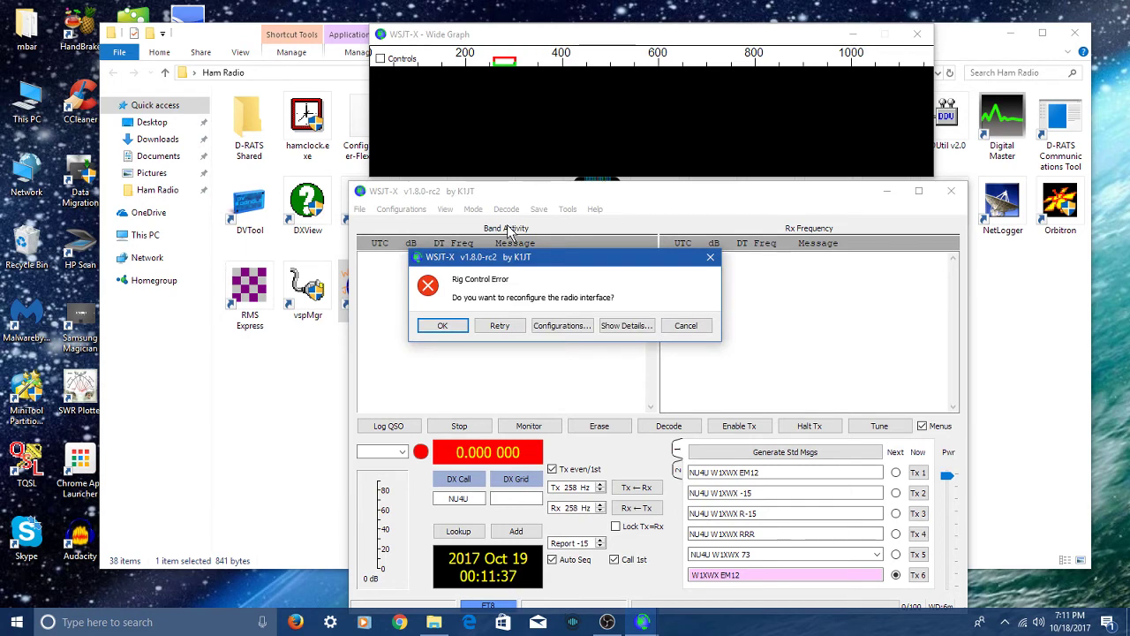
left_click_drag(579, 257, 214, 77)
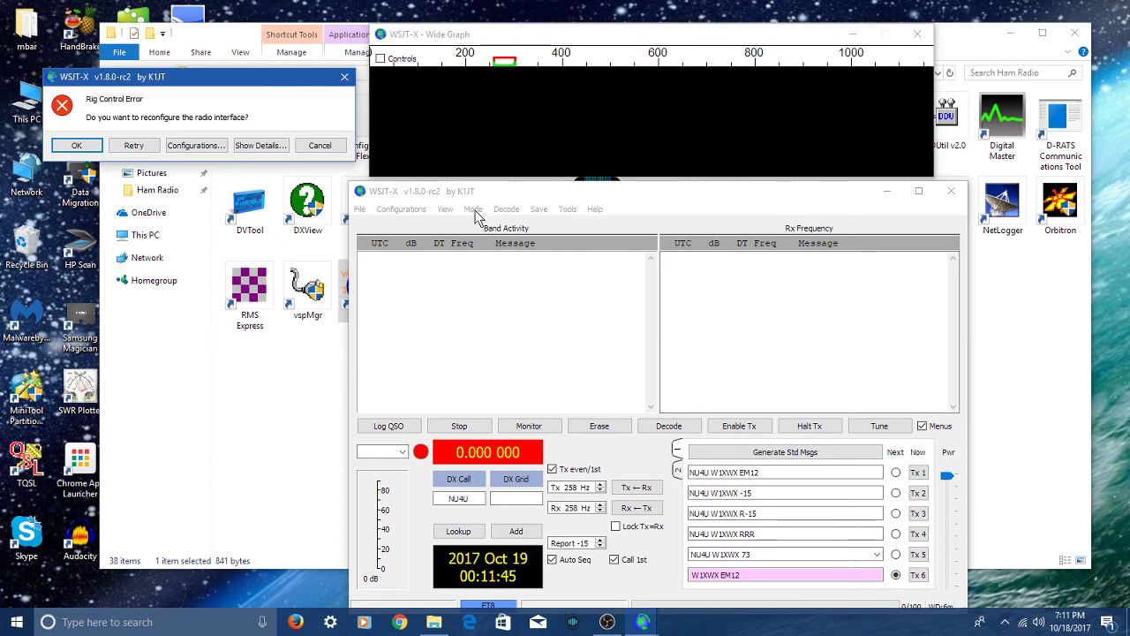
left_click(76, 145)
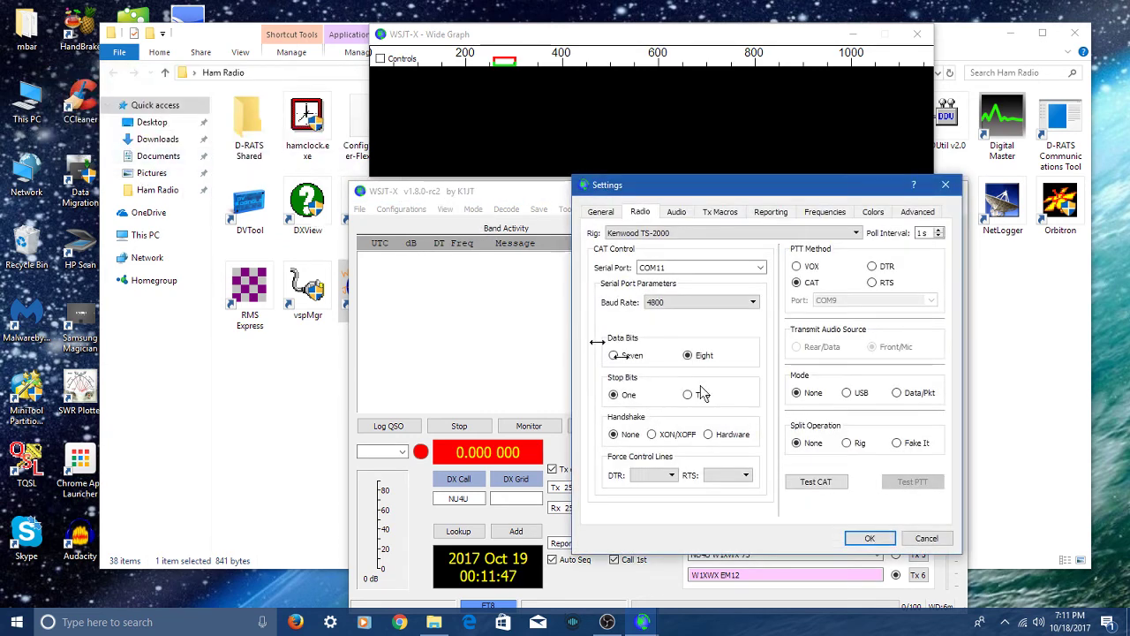
left_click_drag(799, 187, 1129, 187)
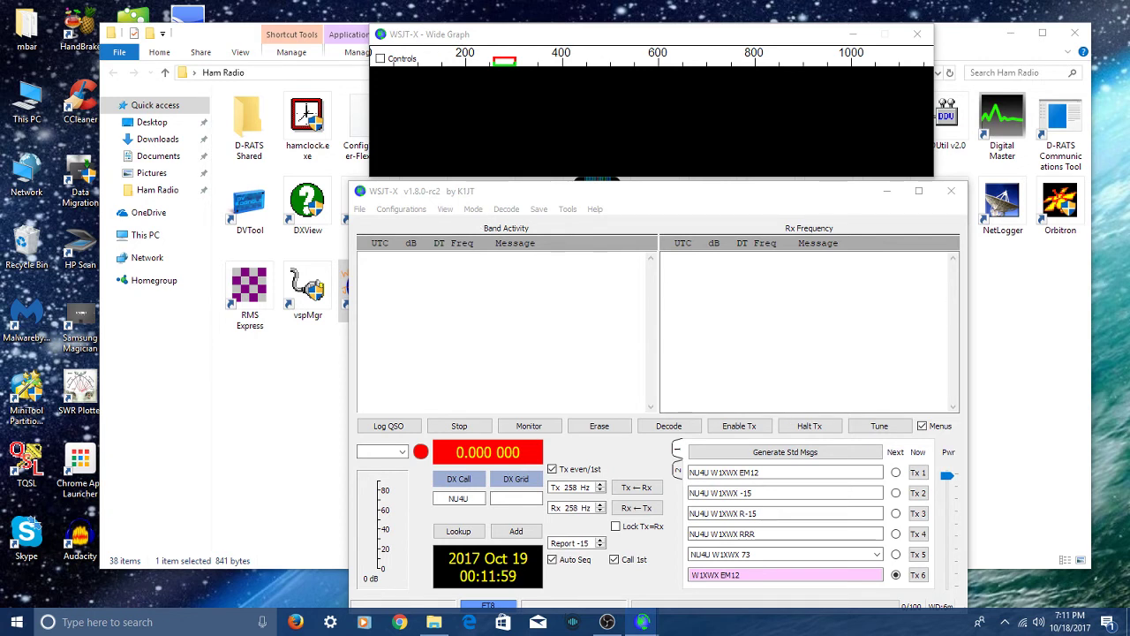
left_click(956, 290)
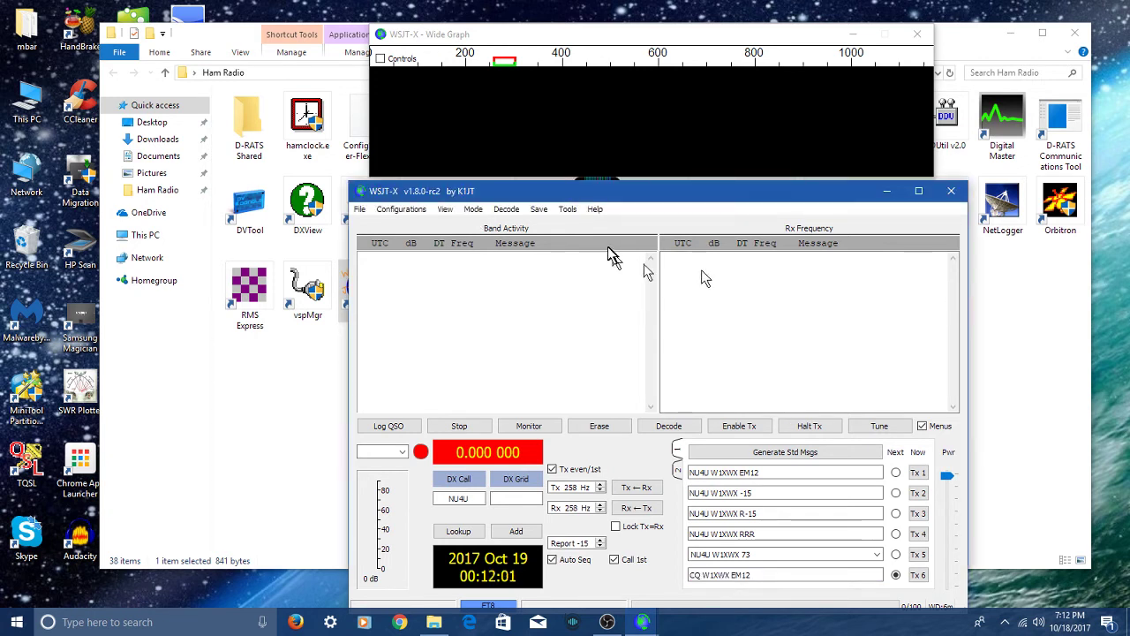
- Look through the operating modes WSJT-X offers, and exit the program by cancelling the radio interface reconfiguration
left_click(473, 209)
left_click(473, 210)
left_click(472, 209)
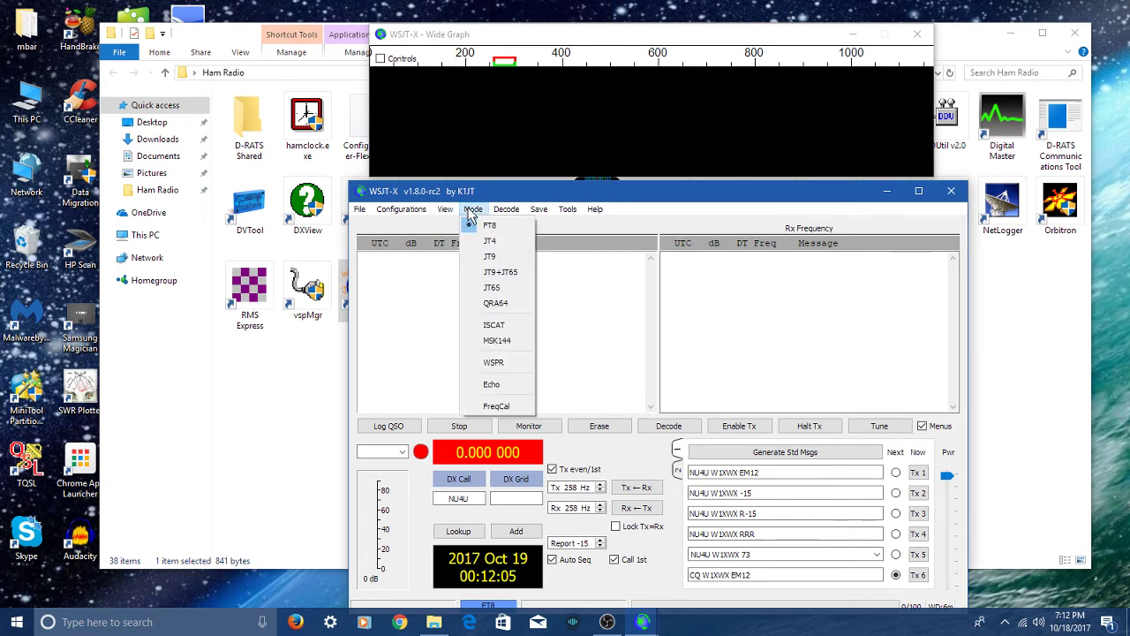
left_click(729, 203)
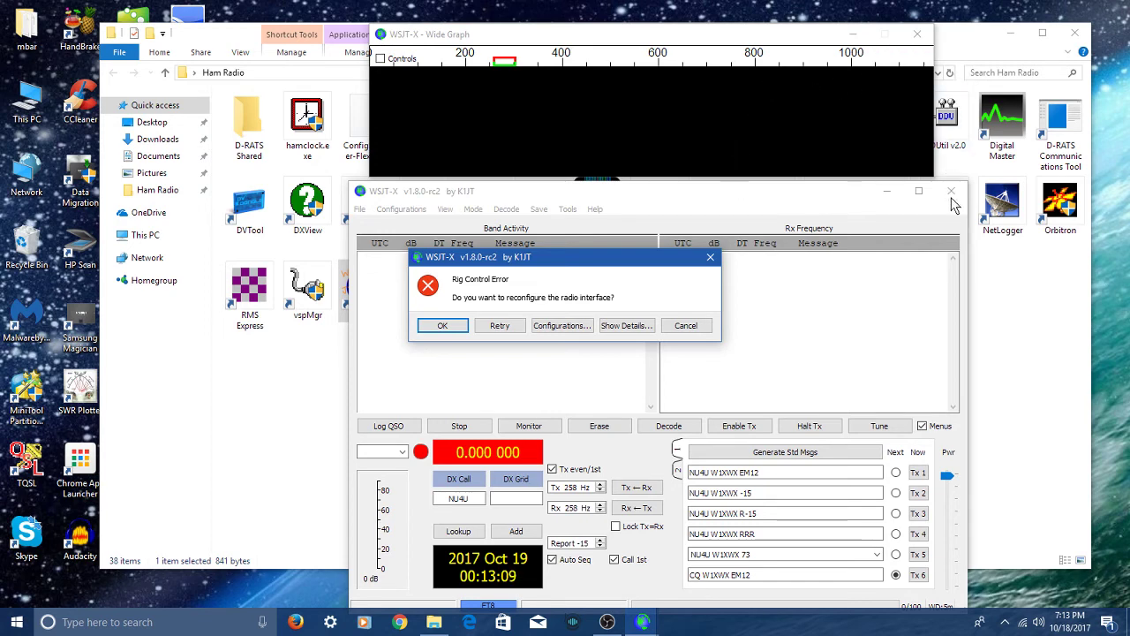
left_click(702, 334)
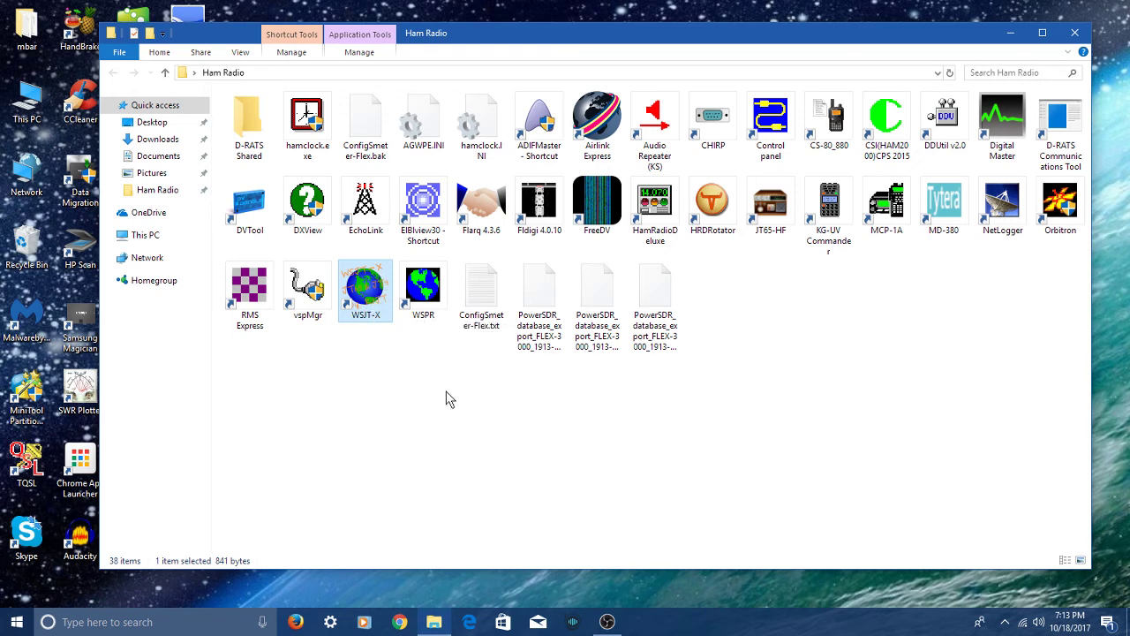
- Try to open WSPR from the Ham Radio folder, minimizing the folder window to check the desktop and restoring it
double_click(426, 304)
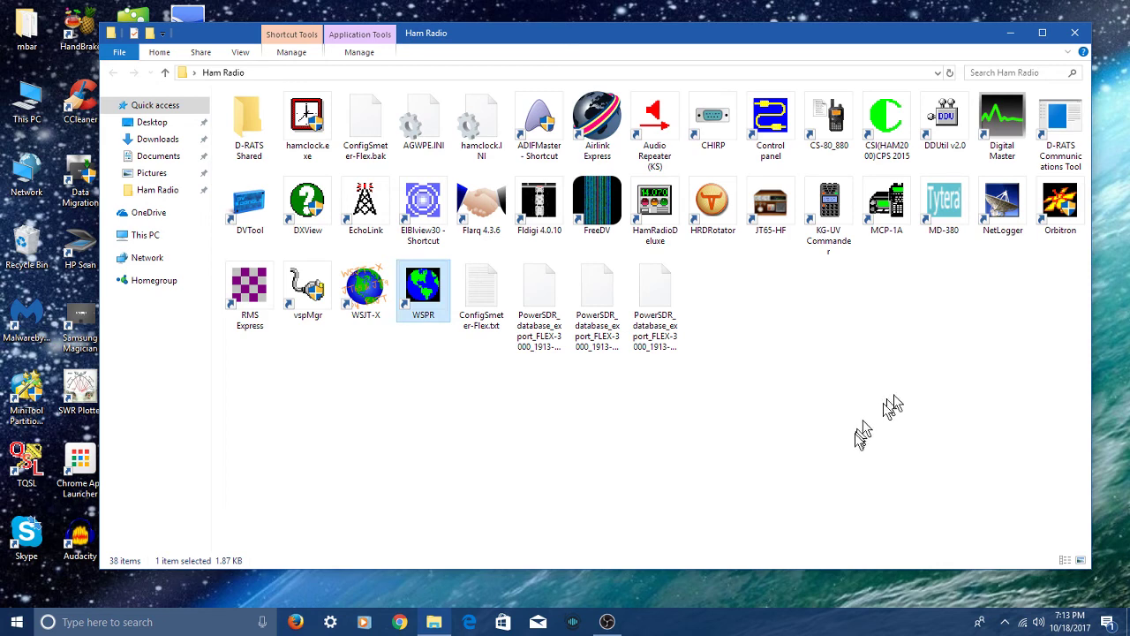
left_click(1009, 32)
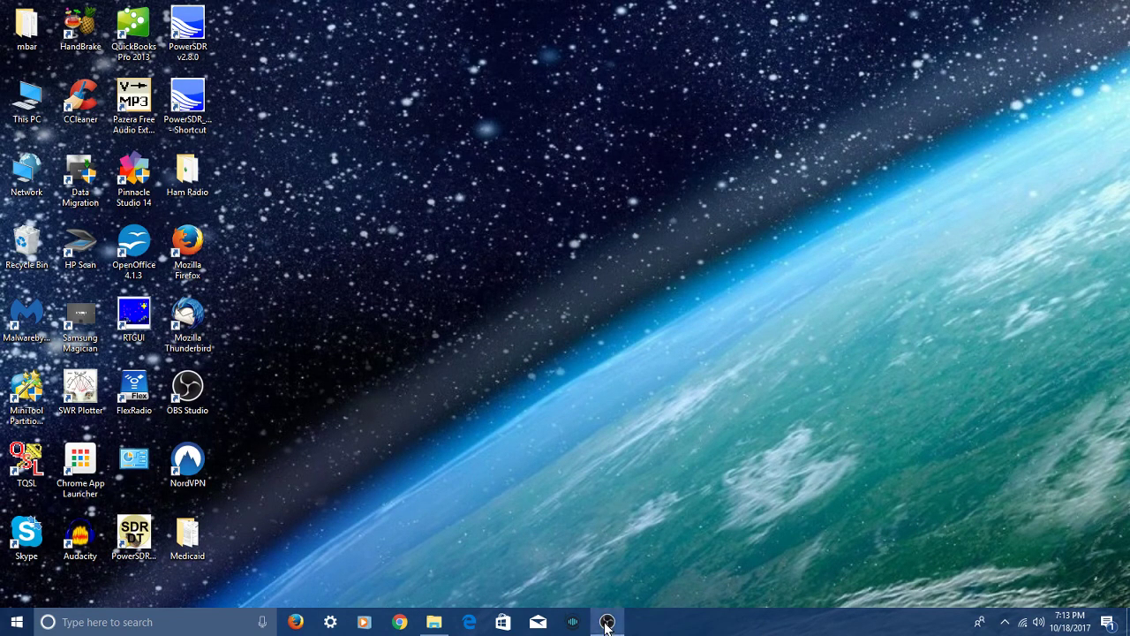
left_click(436, 620)
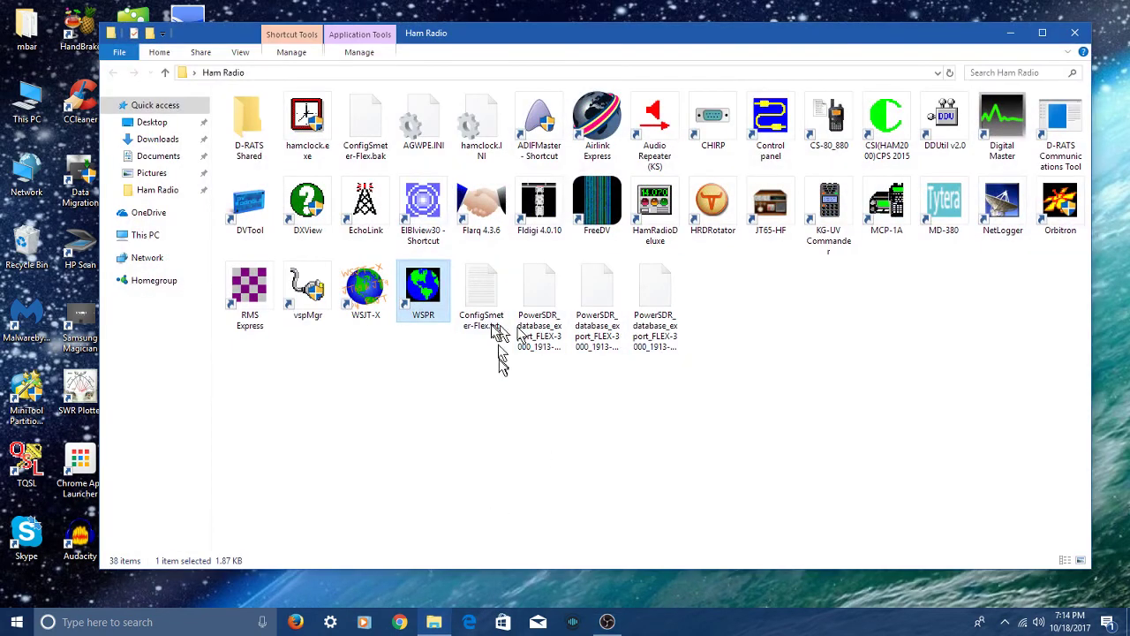
- Run WSPR as administrator, reposition its main window to view the band map and frequency settings, and exit it
right_click(433, 290)
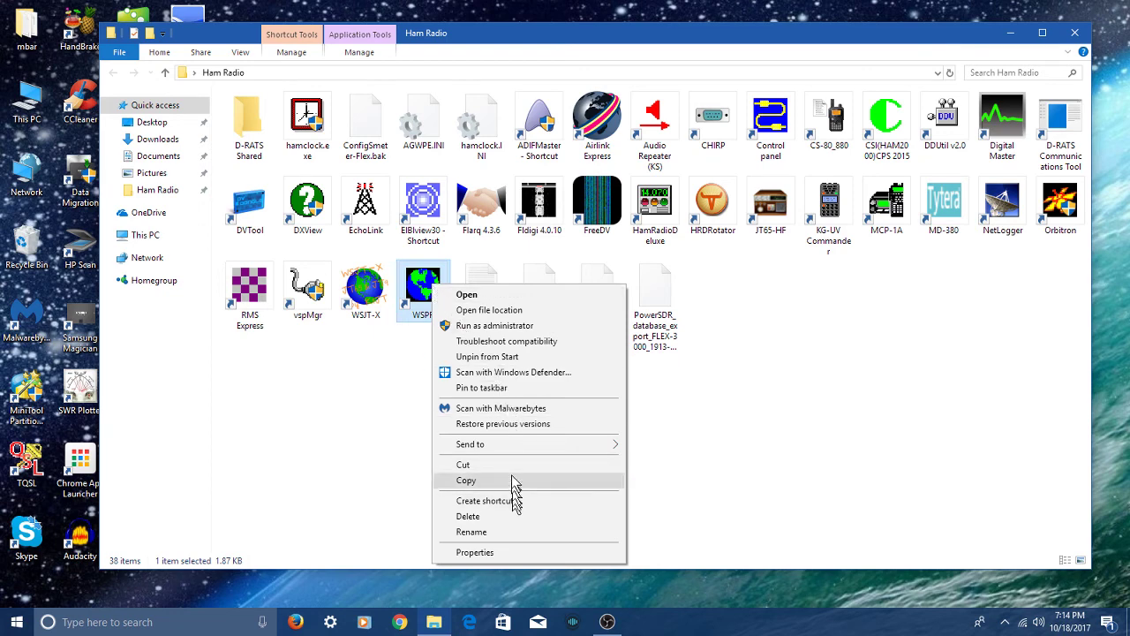
left_click(521, 326)
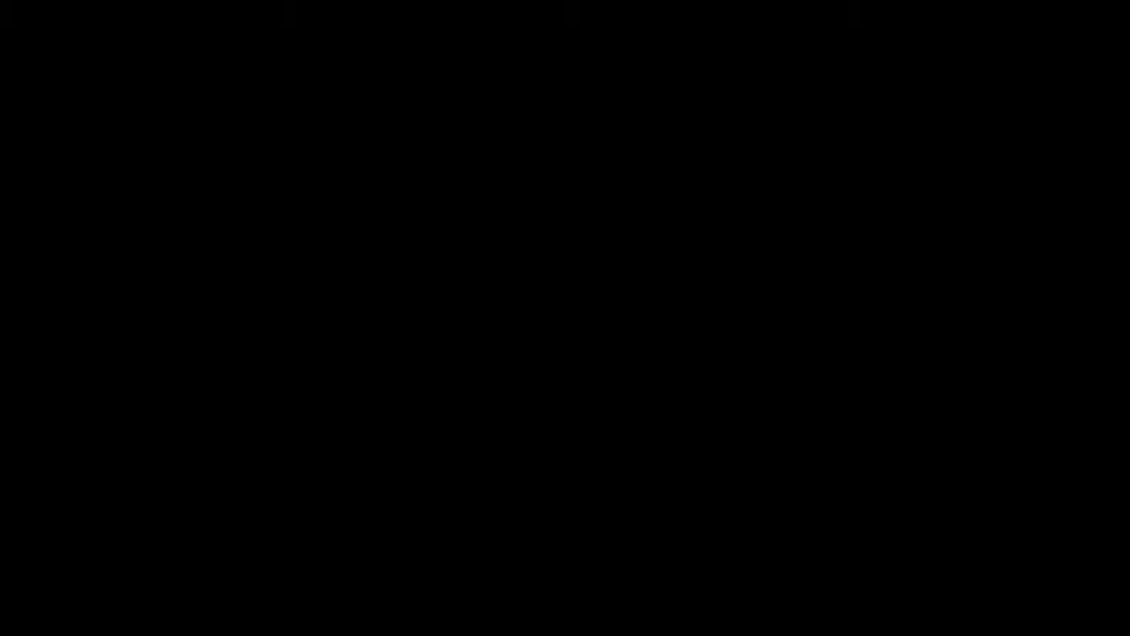
left_click(550, 404)
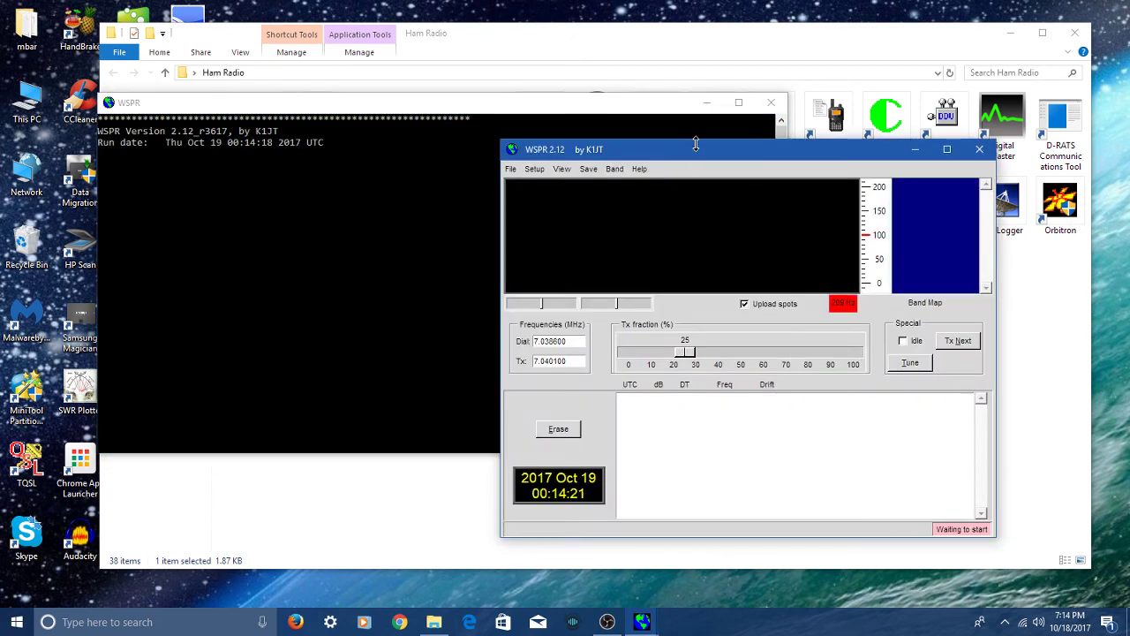
left_click_drag(696, 149, 598, 100)
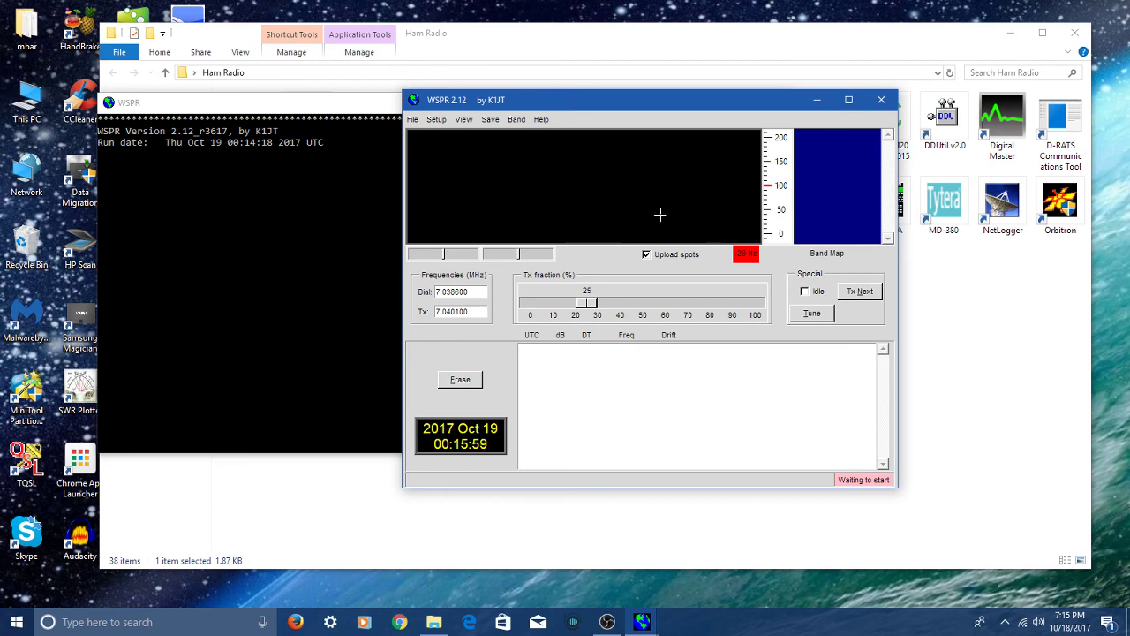
left_click(890, 103)
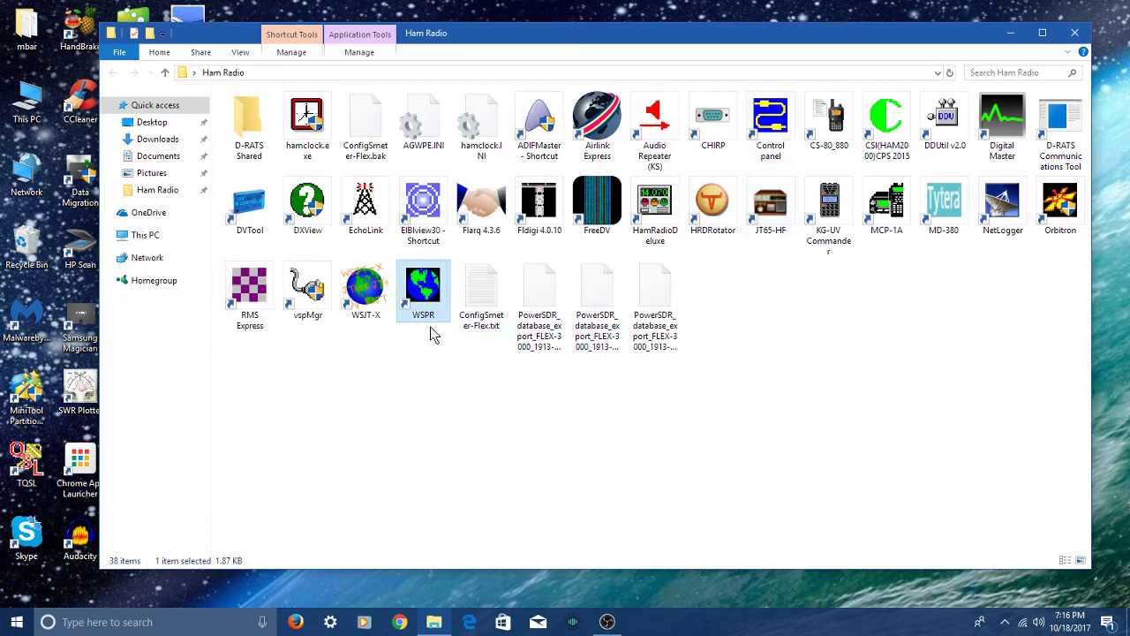
- Close the Ham Radio folder window to return to the desktop
left_click(1073, 35)
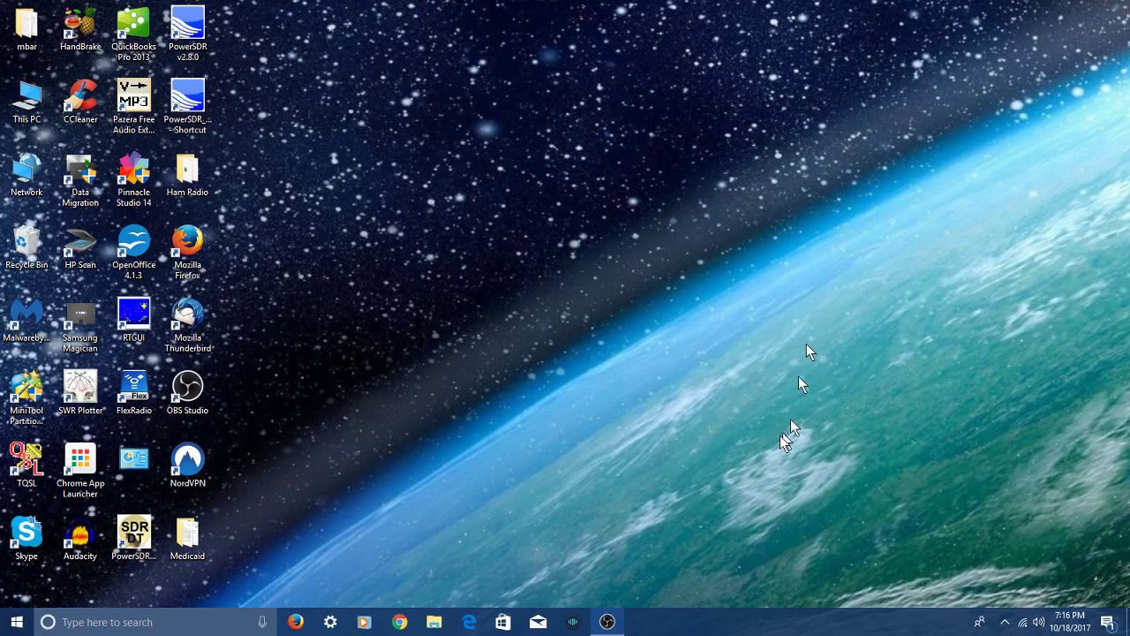
mouse_move(607, 622)
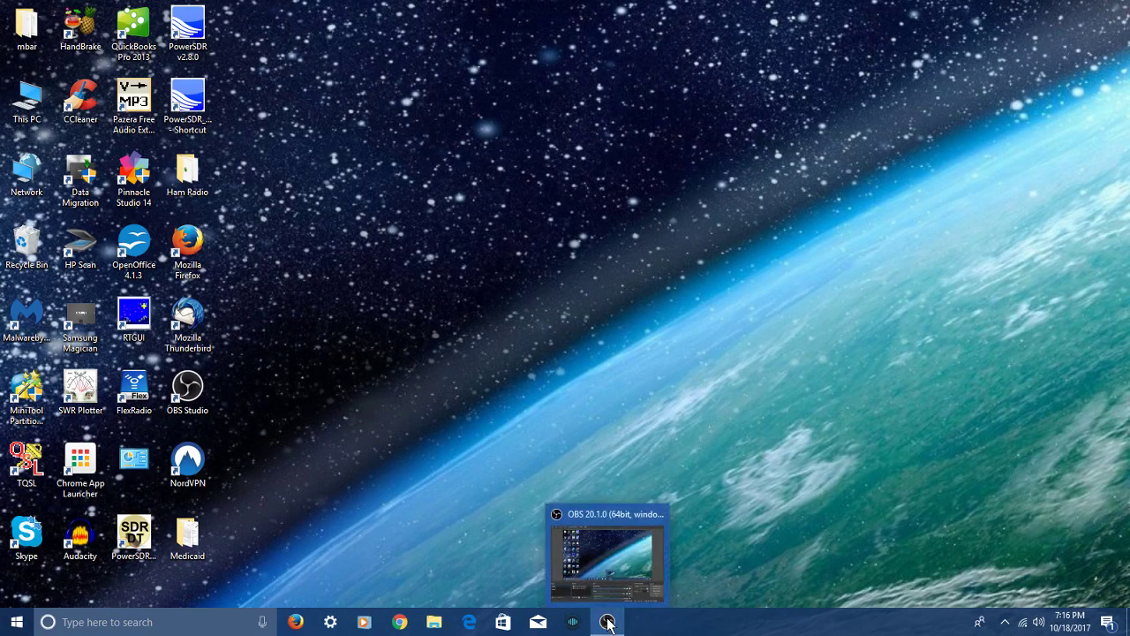